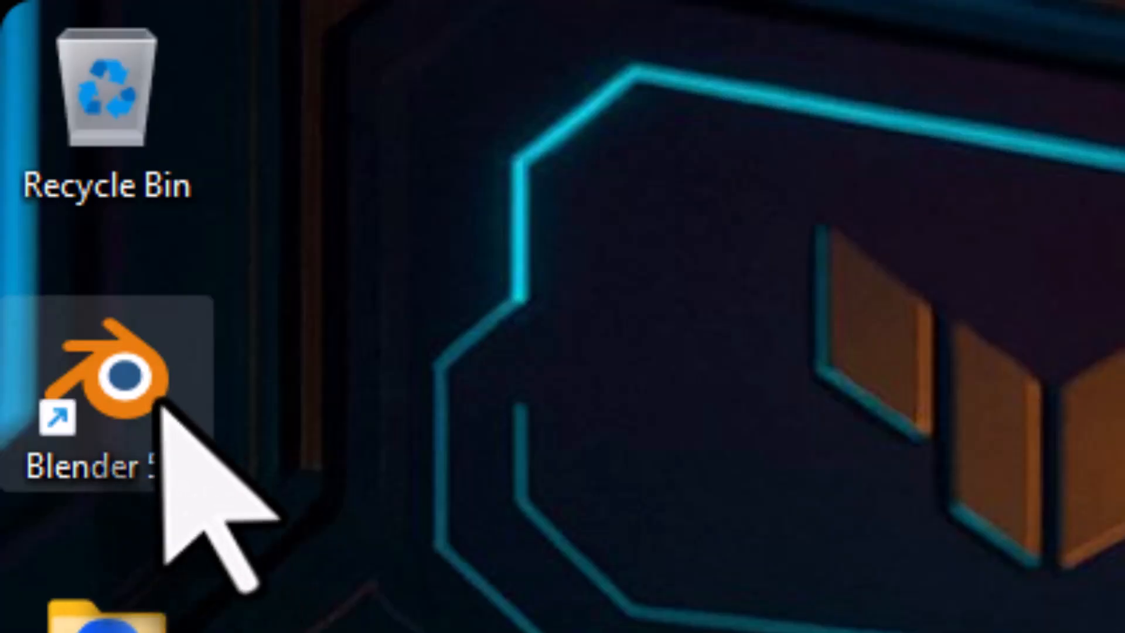
# Step: Launch Blender with its default scene and select the default cube in the 3D viewport
pyautogui.doubleClick(154, 402)
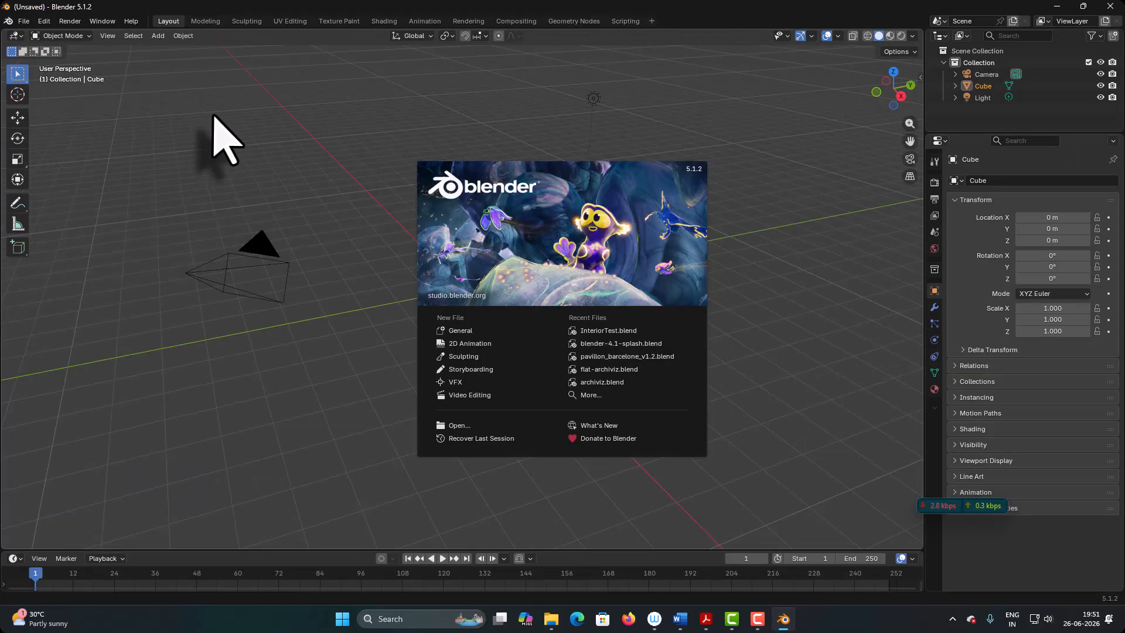
pyautogui.click(213, 116)
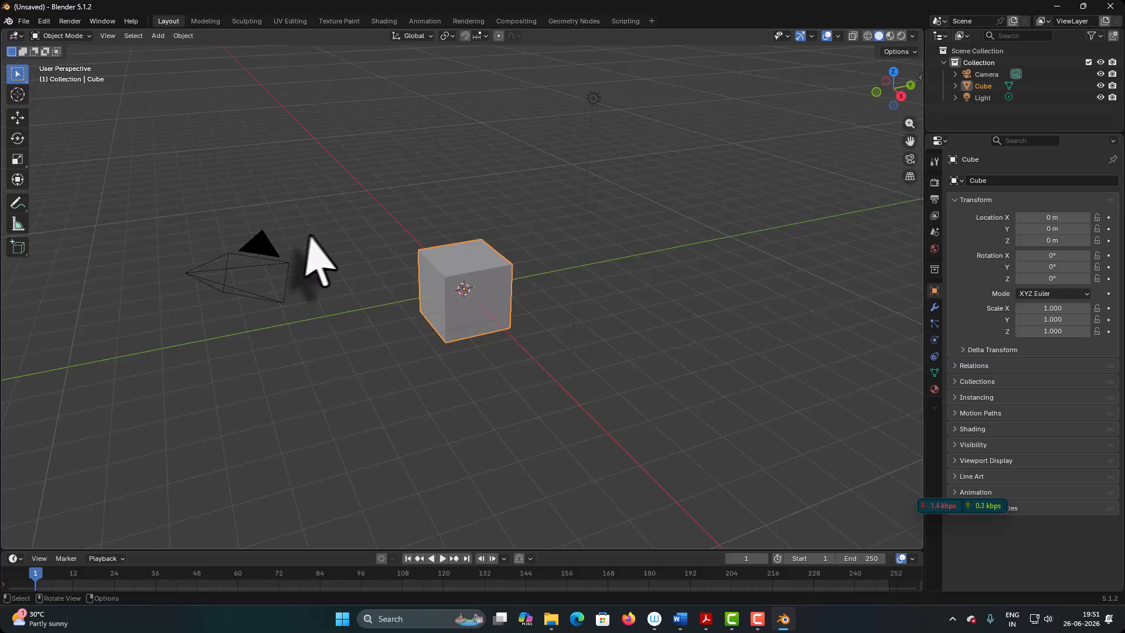
pyautogui.click(270, 239)
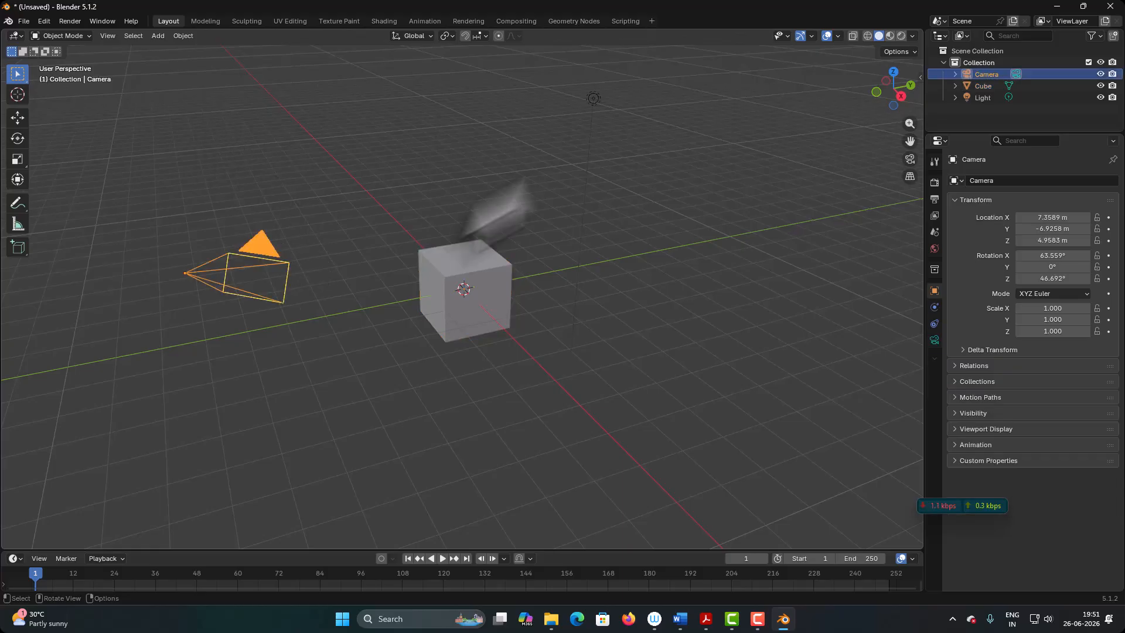
pyautogui.click(594, 98)
pyautogui.click(476, 284)
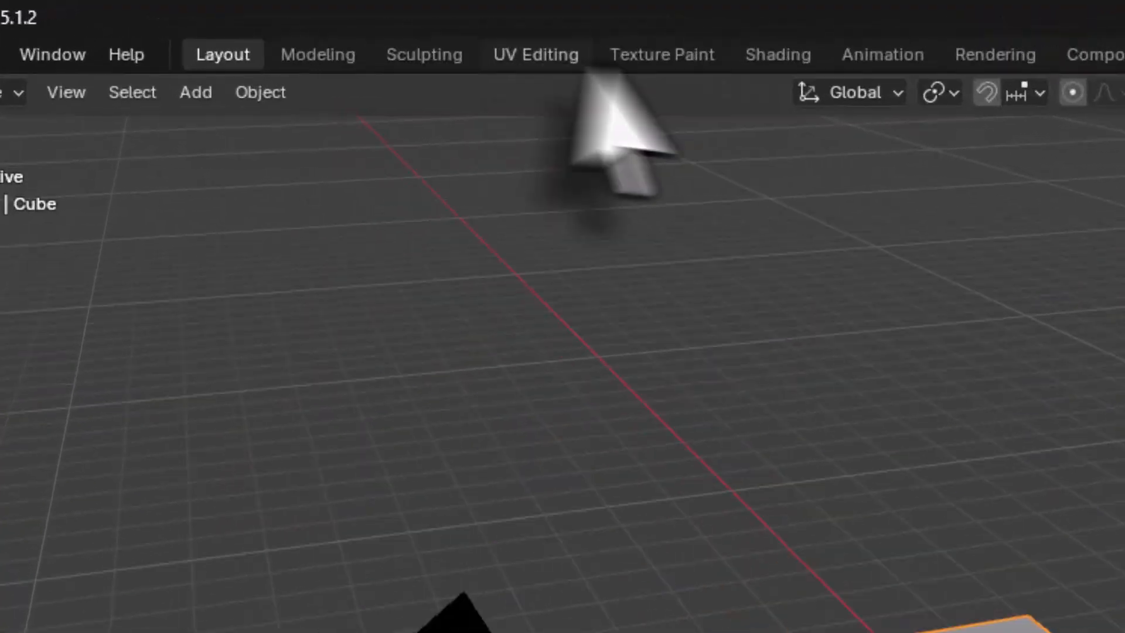
# Step: Create a new node tree for the cube in the Geometry Nodes workspace and name it "rubik cube"
pyautogui.click(606, 74)
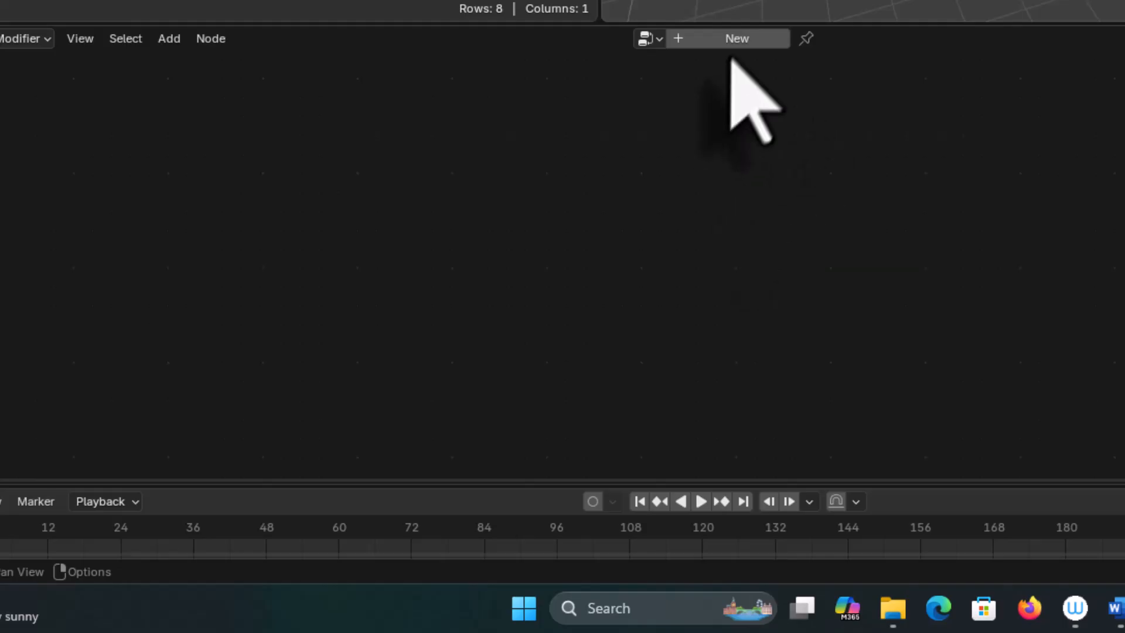
pyautogui.click(742, 38)
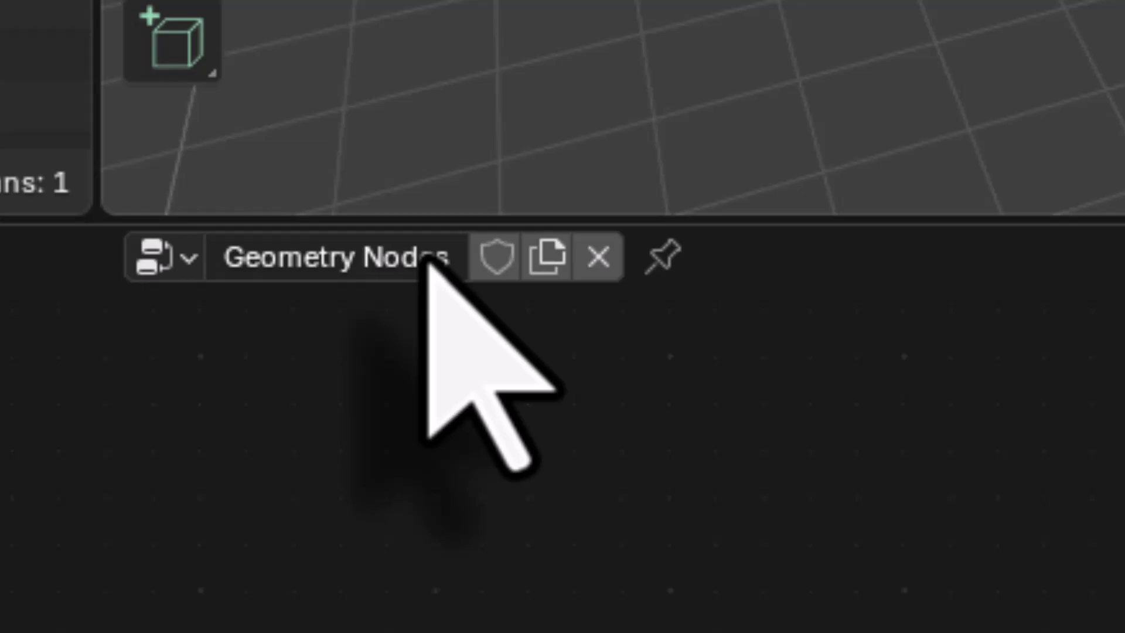
pyautogui.click(427, 261)
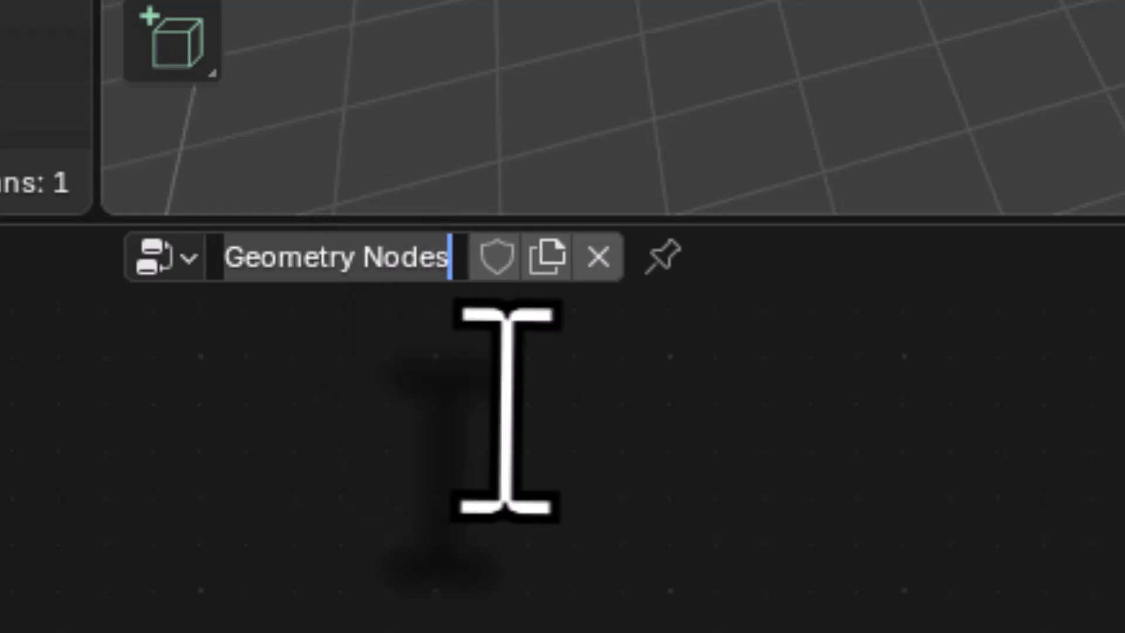
pyautogui.write('rubik c')
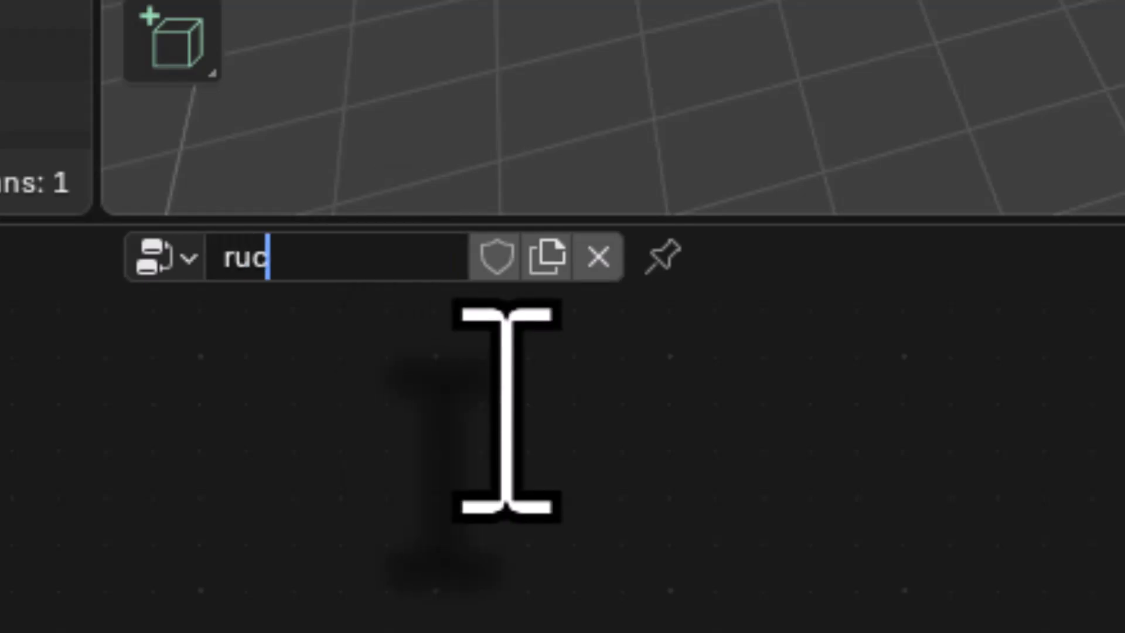
pyautogui.write('ube')
pyautogui.press('Return')
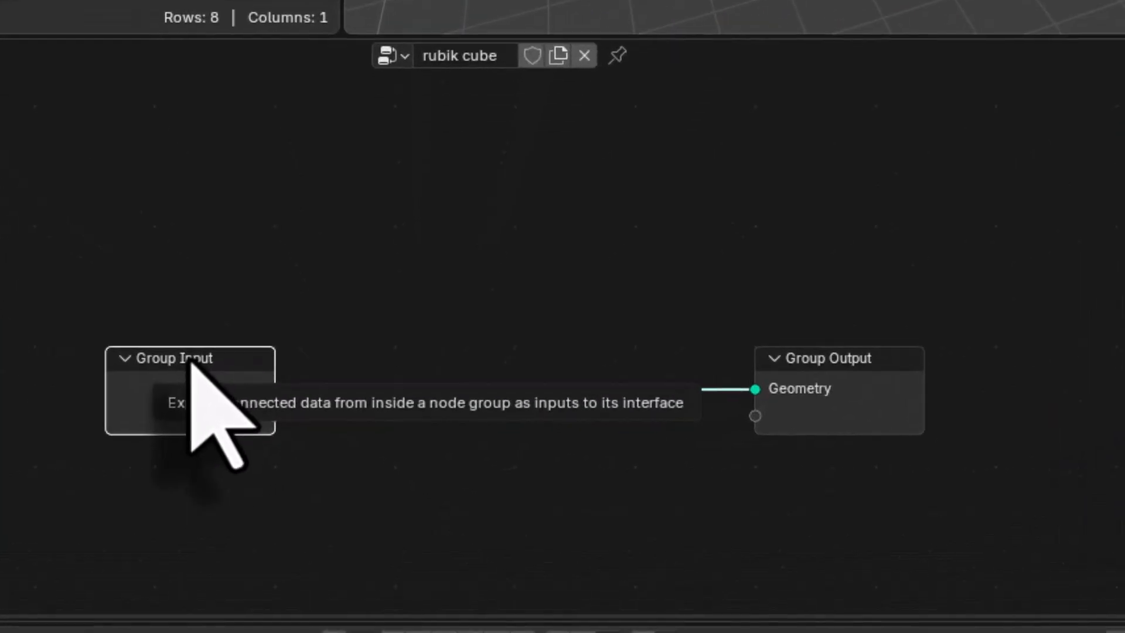
# Step: Delete the Group Input node from the rubik cube node tree
pyautogui.click(836, 375)
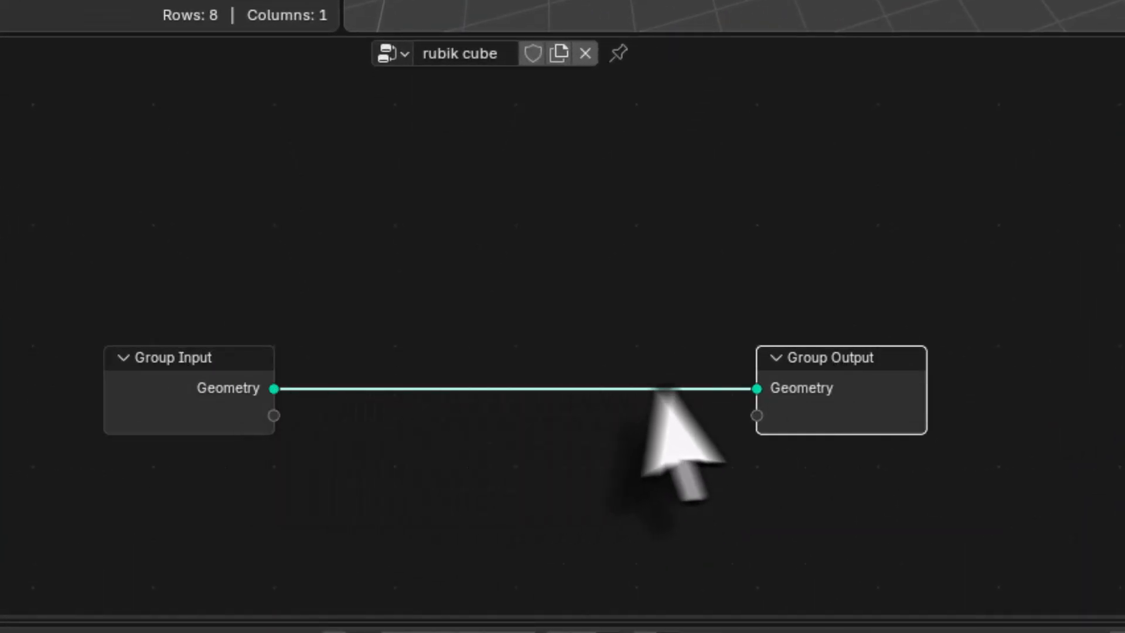
pyautogui.click(251, 378)
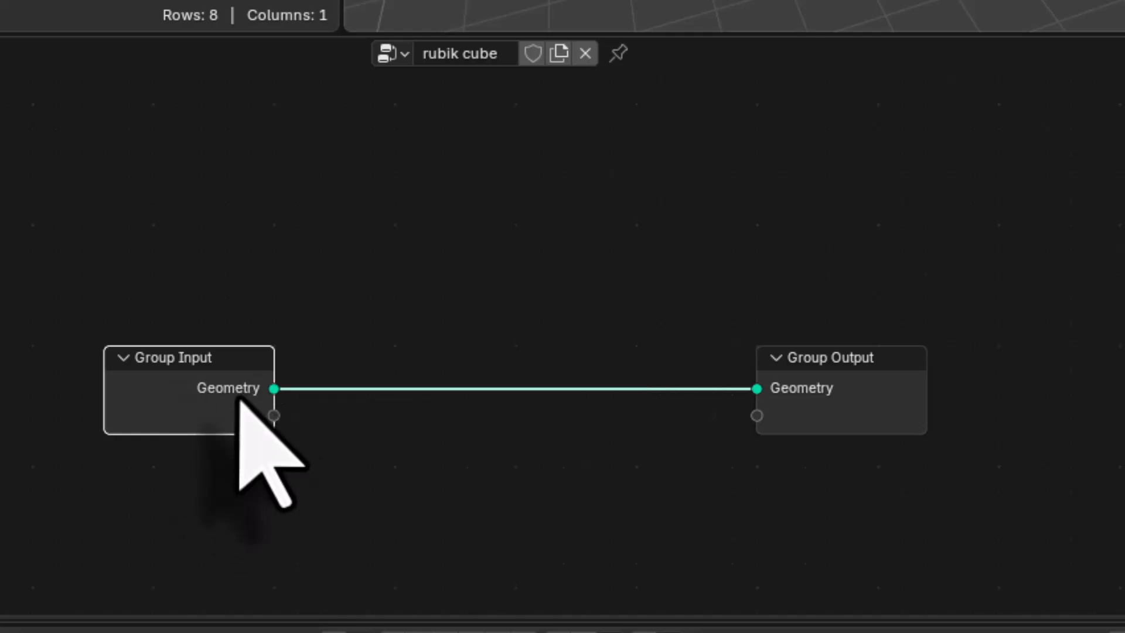
pyautogui.moveTo(241, 396)
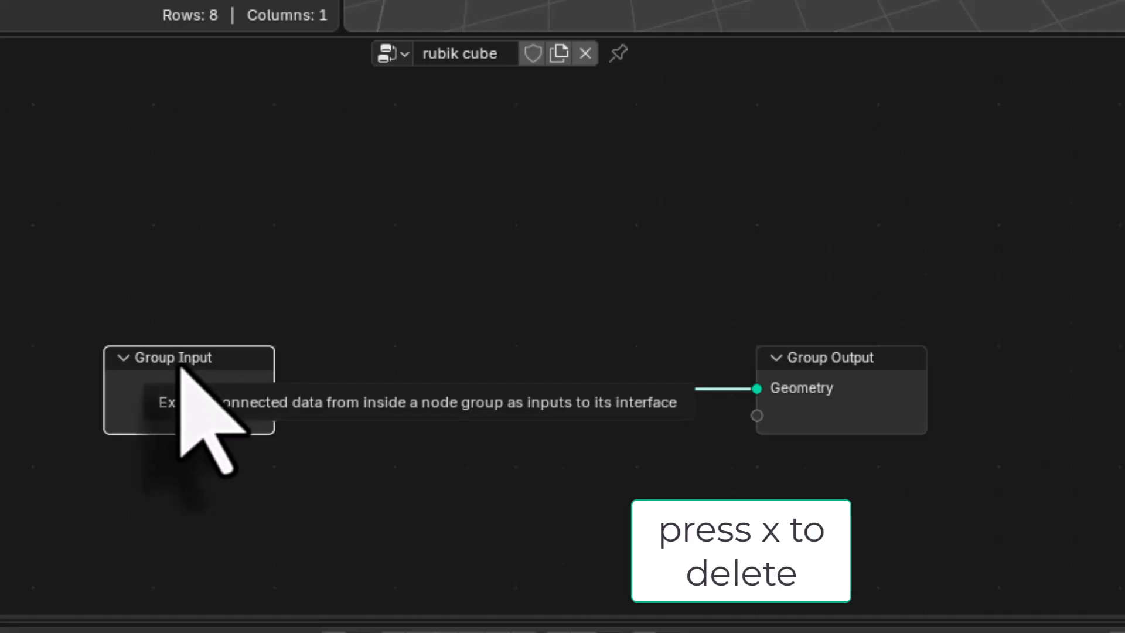
pyautogui.press('x')
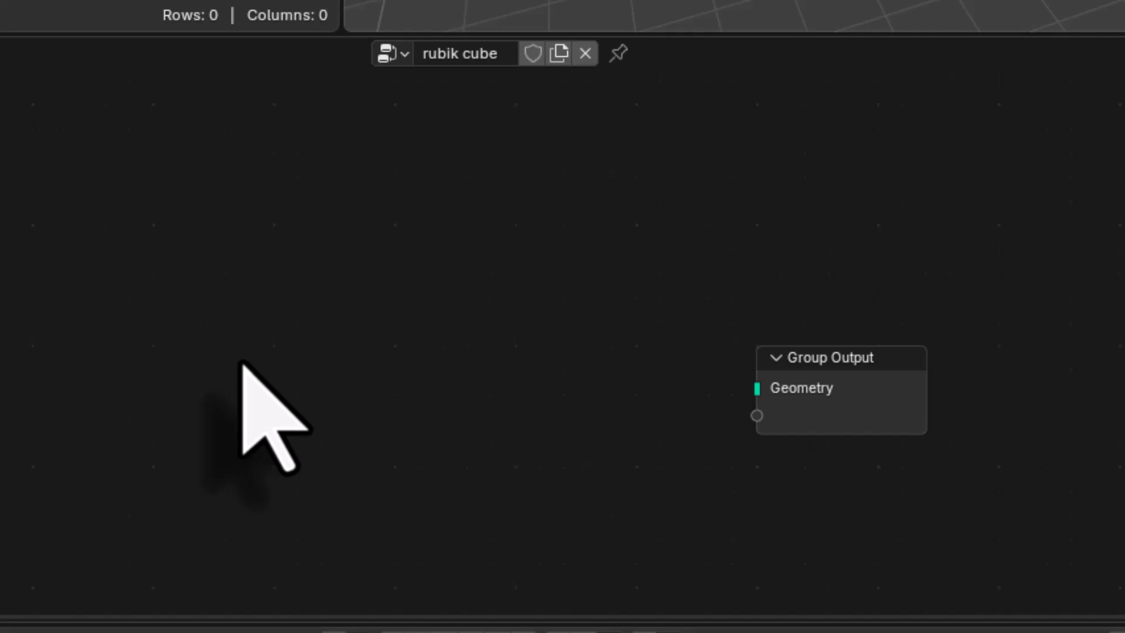
# Step: Add a Cube mesh primitive node and connect its Mesh output to the Group Output's Geometry input
pyautogui.hotkey('shift', 'a')
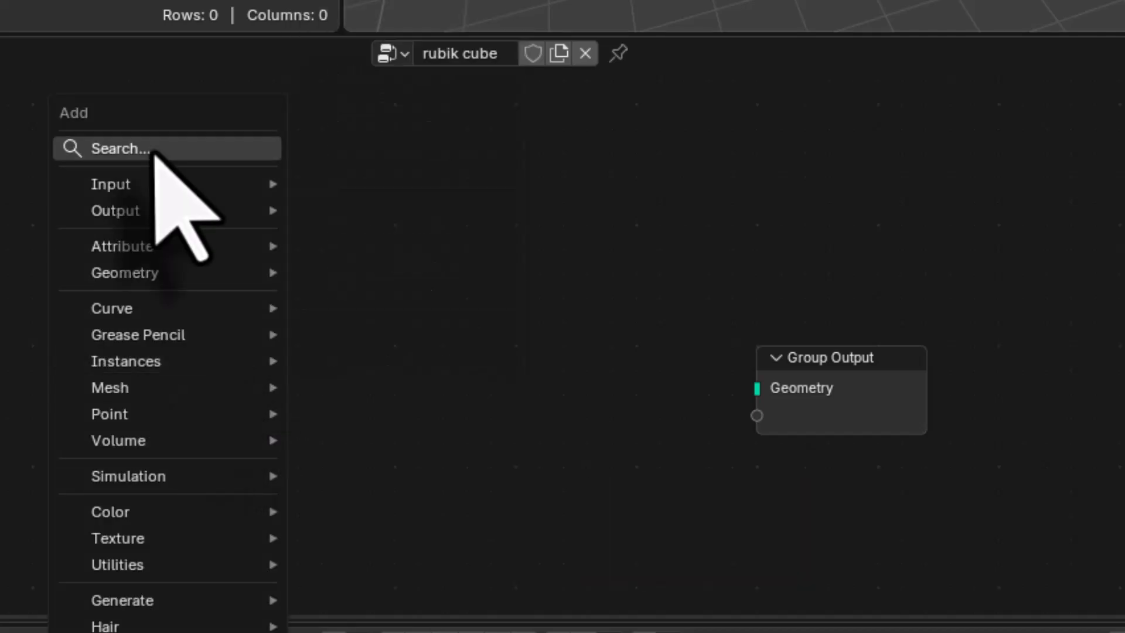
pyautogui.click(154, 150)
pyautogui.write('cube')
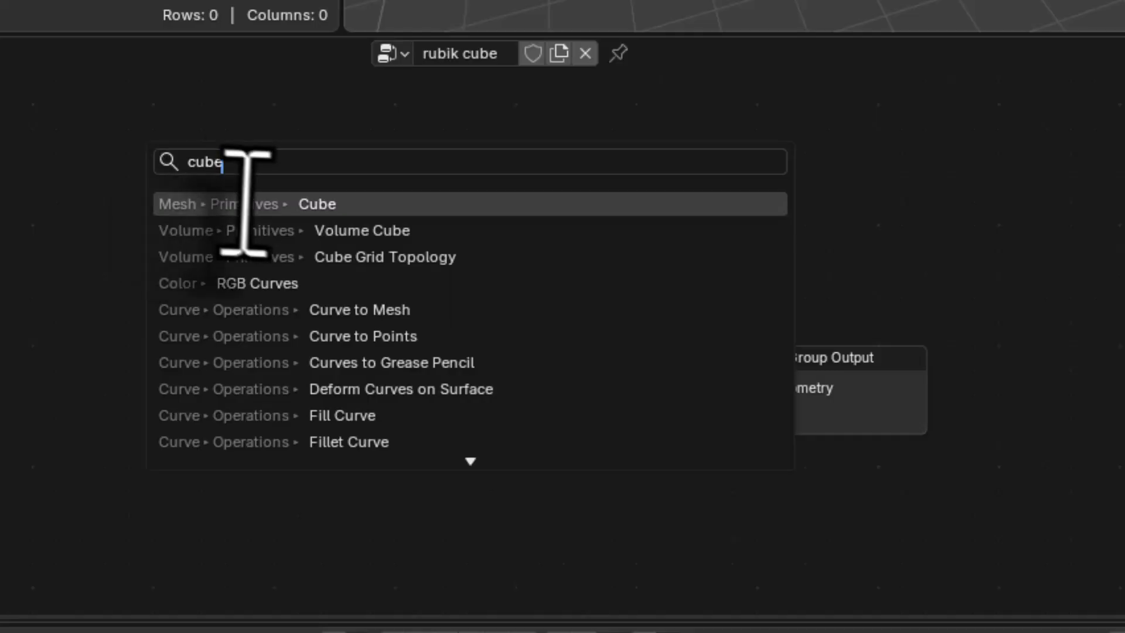
pyautogui.click(250, 205)
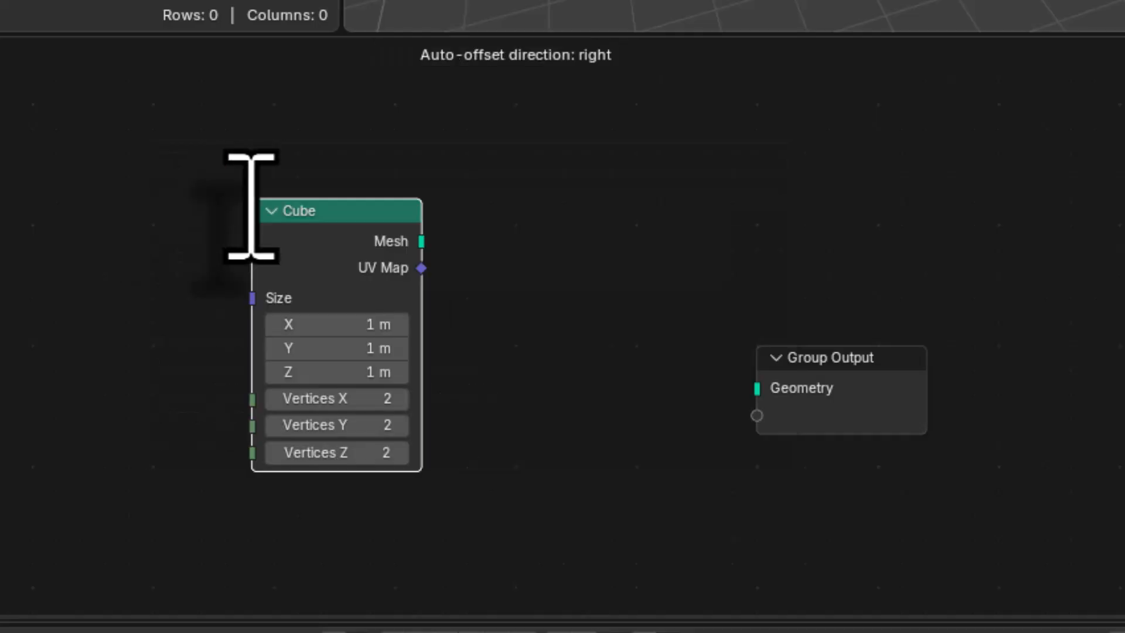
pyautogui.click(218, 226)
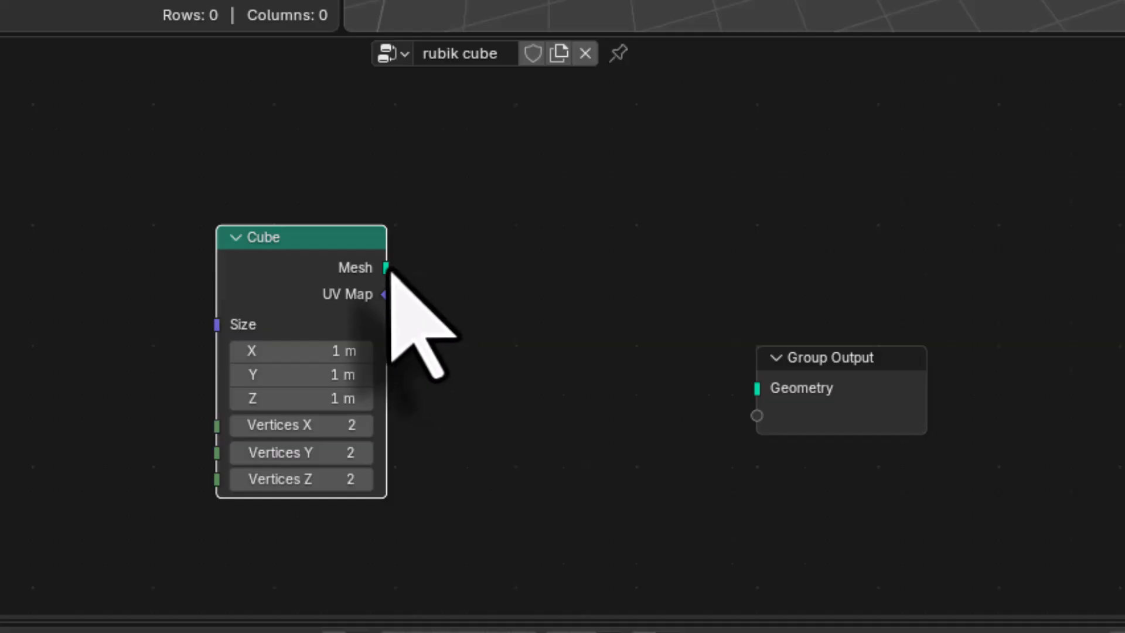
pyautogui.moveTo(386, 268); pyautogui.dragTo(758, 388)
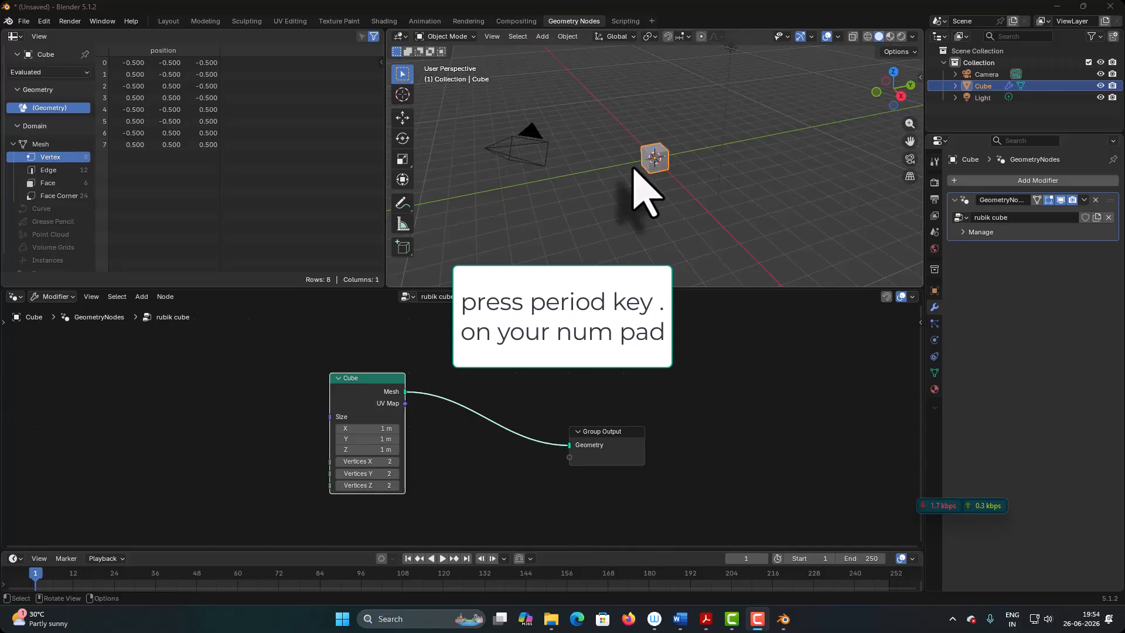
# Step: Enable the Wireframe geometry overlay for the cube in the 3D viewport
pyautogui.press('KP_Decimal')
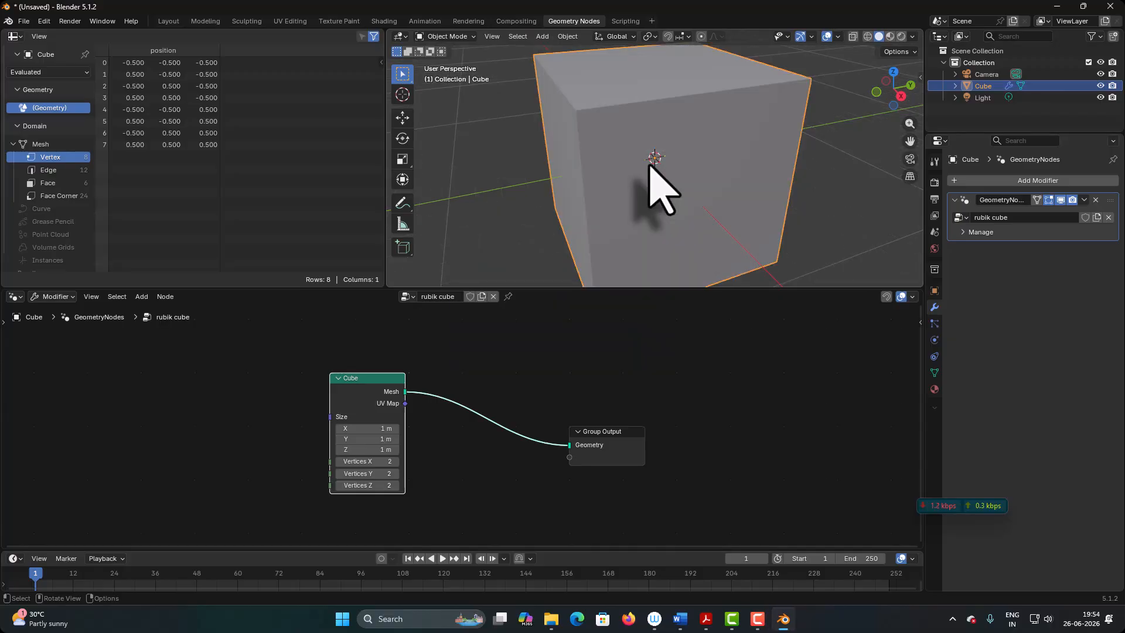
pyautogui.scroll(-5, 652, 167)
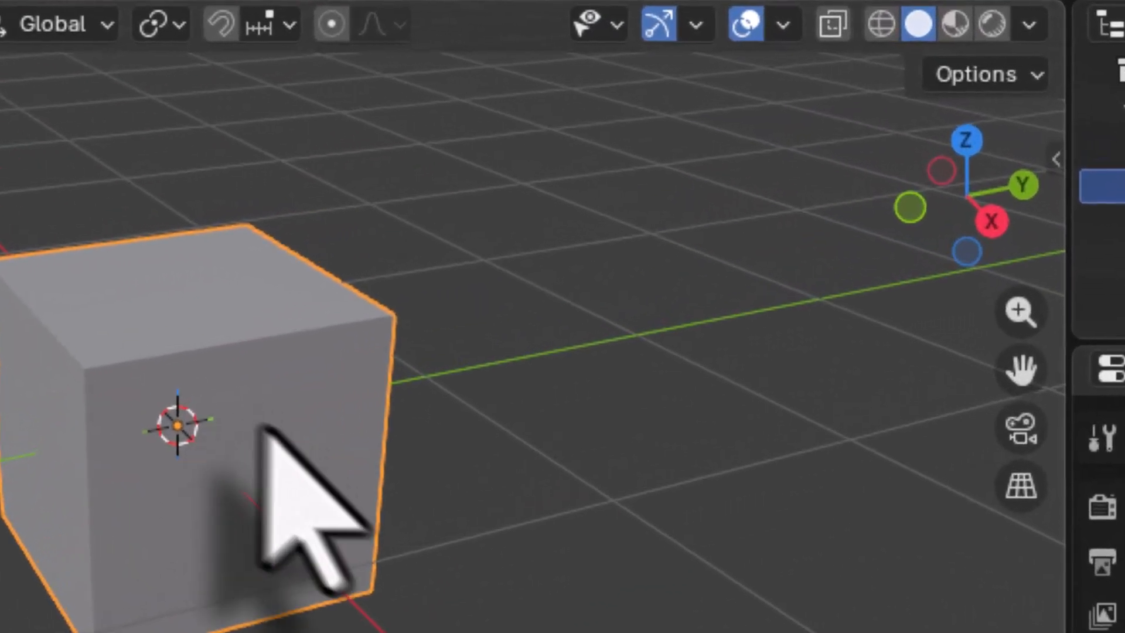
pyautogui.click(785, 25)
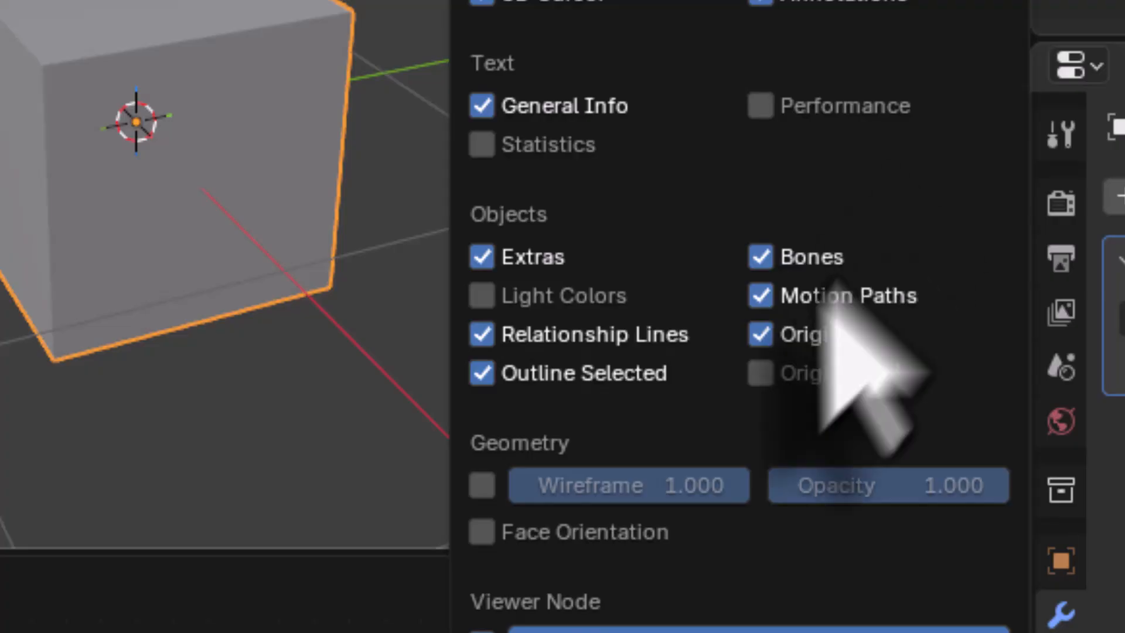
pyautogui.click(483, 486)
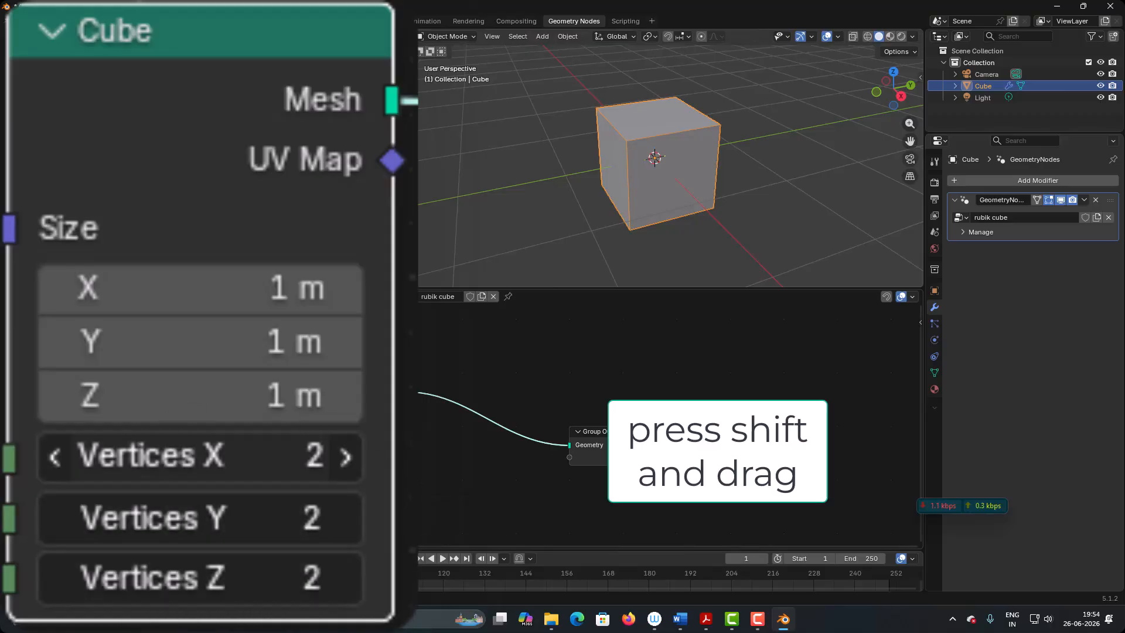
# Step: Set Vertices X, Y and Z of the Cube node to 3, and deselect the node
pyautogui.keyDown('shift'); pyautogui.moveTo(193, 457); pyautogui.dragTo(232, 578); pyautogui.keyUp('shift')
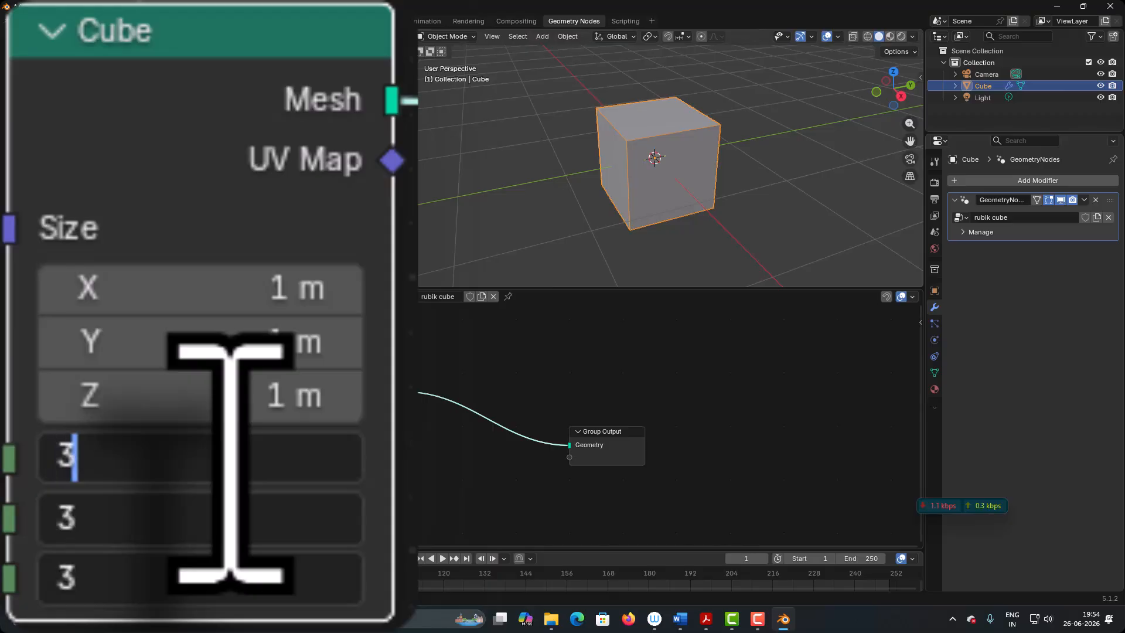
pyautogui.press('Return')
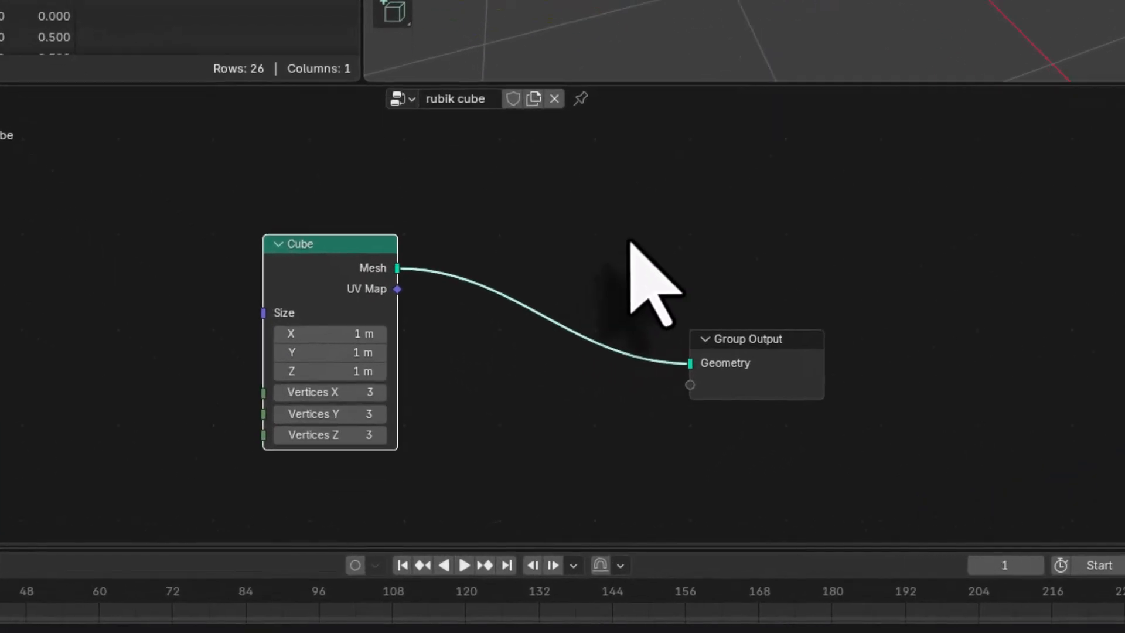
pyautogui.click(631, 239)
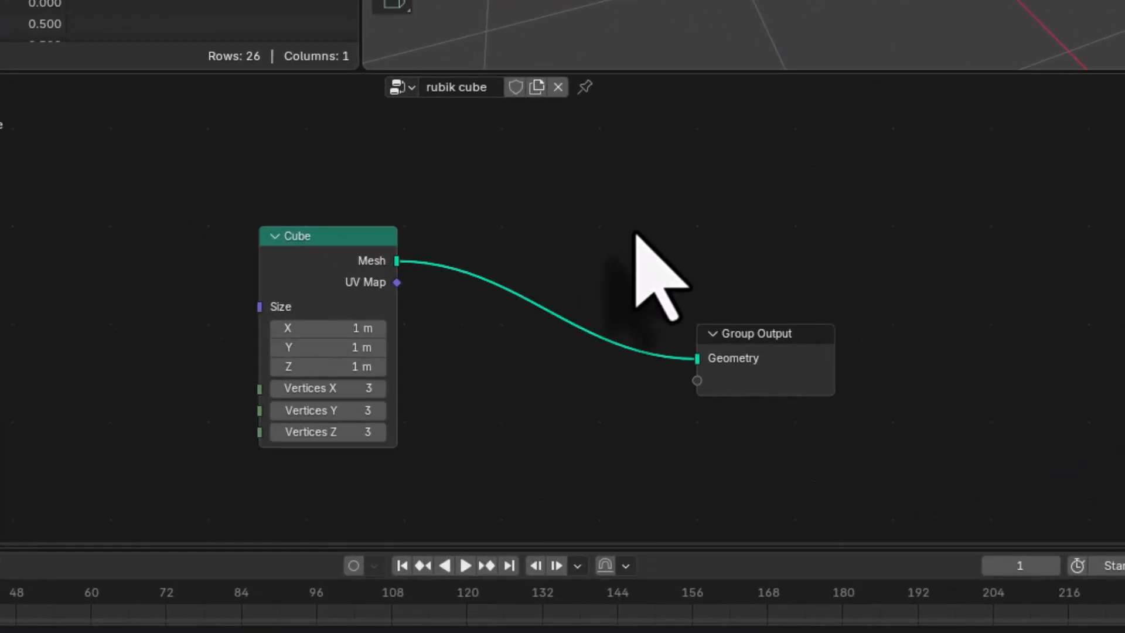
# Step: Add an Instance on Points node on the link between the Cube node and the Group Output
pyautogui.hotkey('shift', 'a')
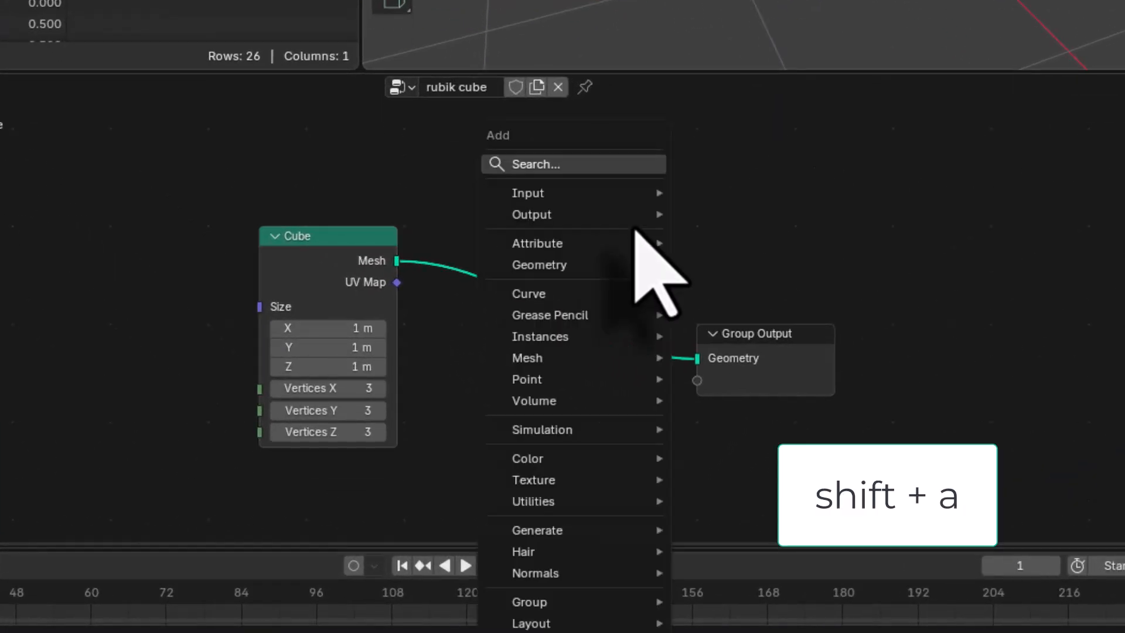
pyautogui.click(583, 167)
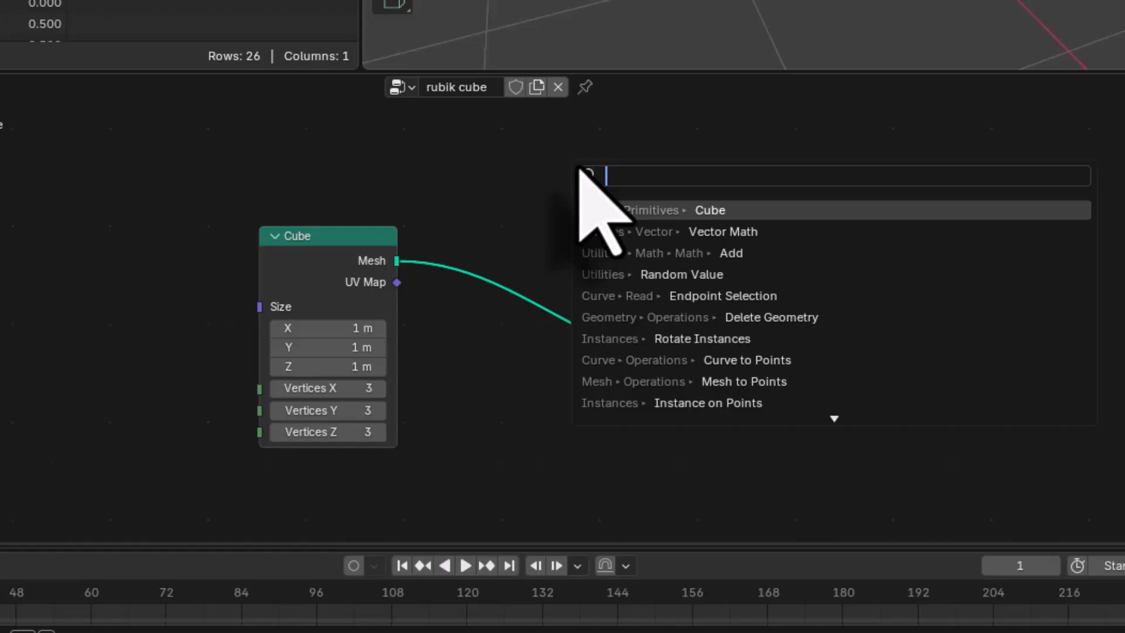
pyautogui.write('instance')
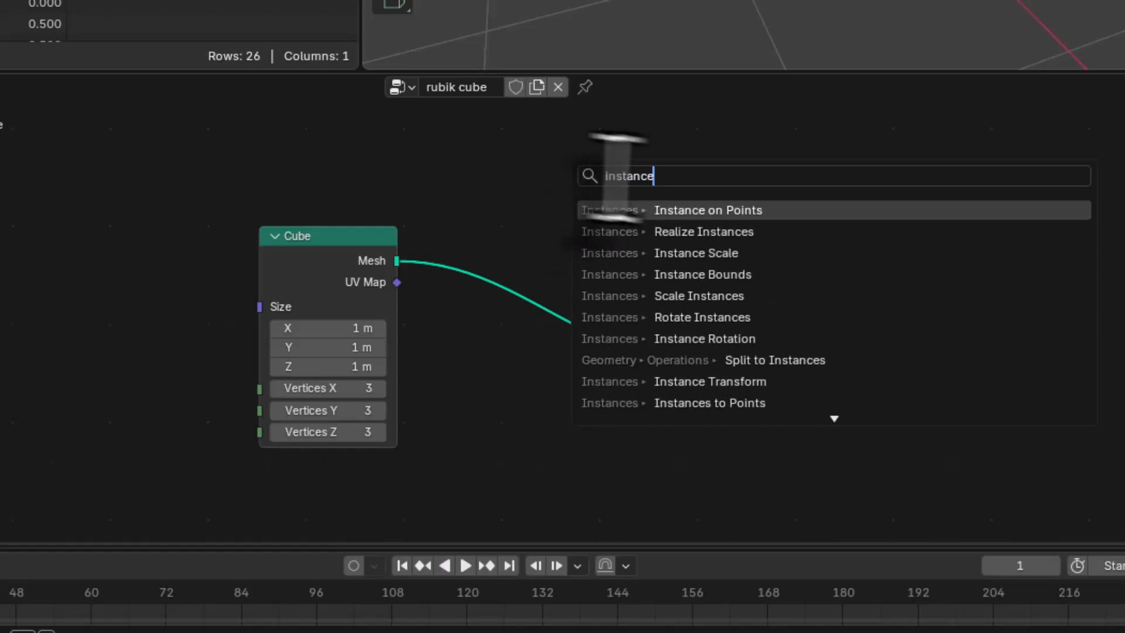
pyautogui.click(715, 211)
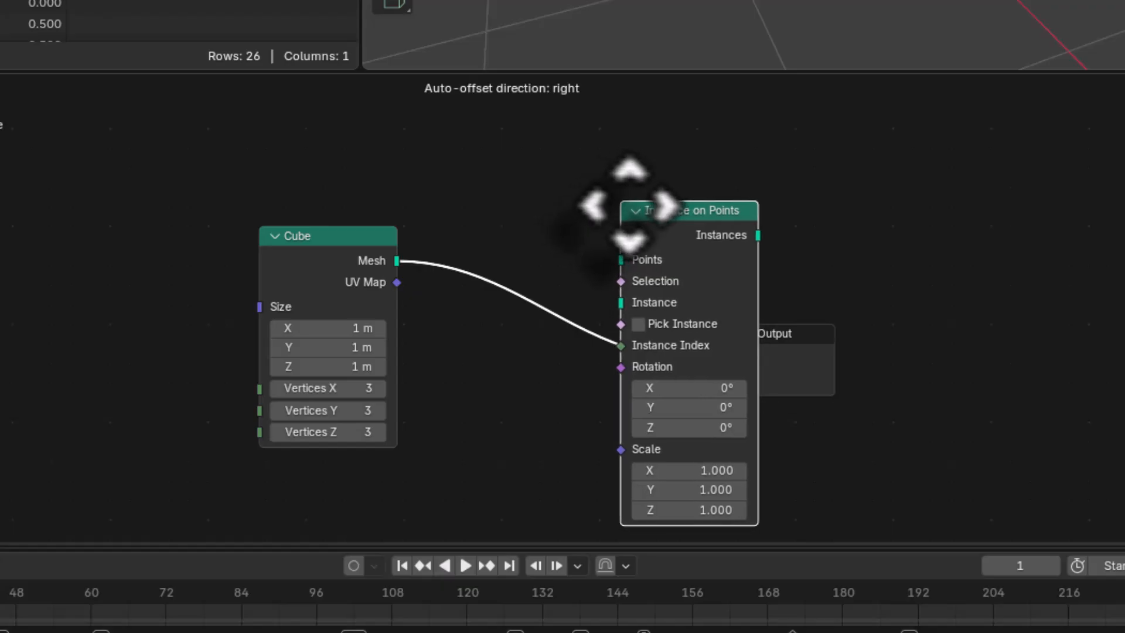
pyautogui.click(507, 202)
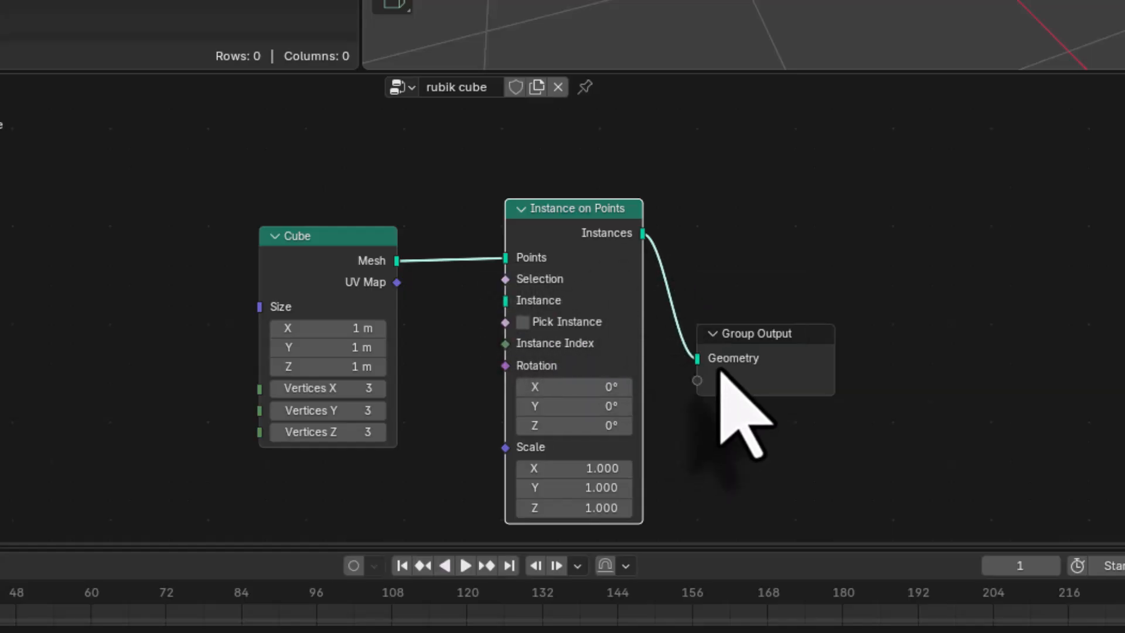
# Step: Move the Cube node away from Instance on Points and add a second Cube mesh primitive node below it
pyautogui.moveTo(722, 375)
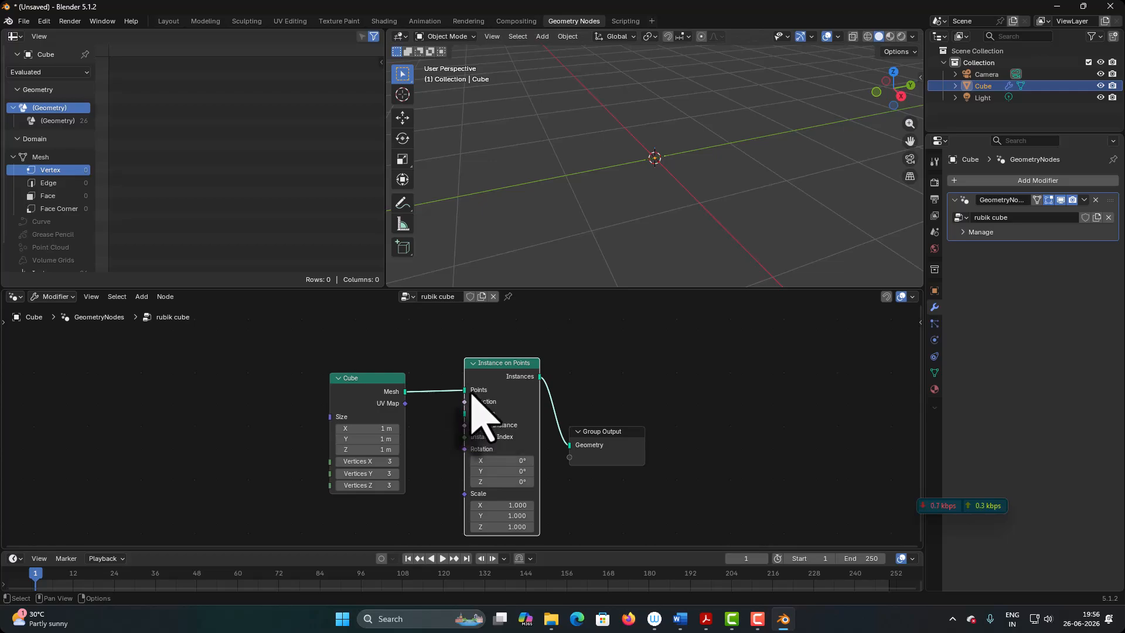
pyautogui.moveTo(364, 378); pyautogui.dragTo(293, 351)
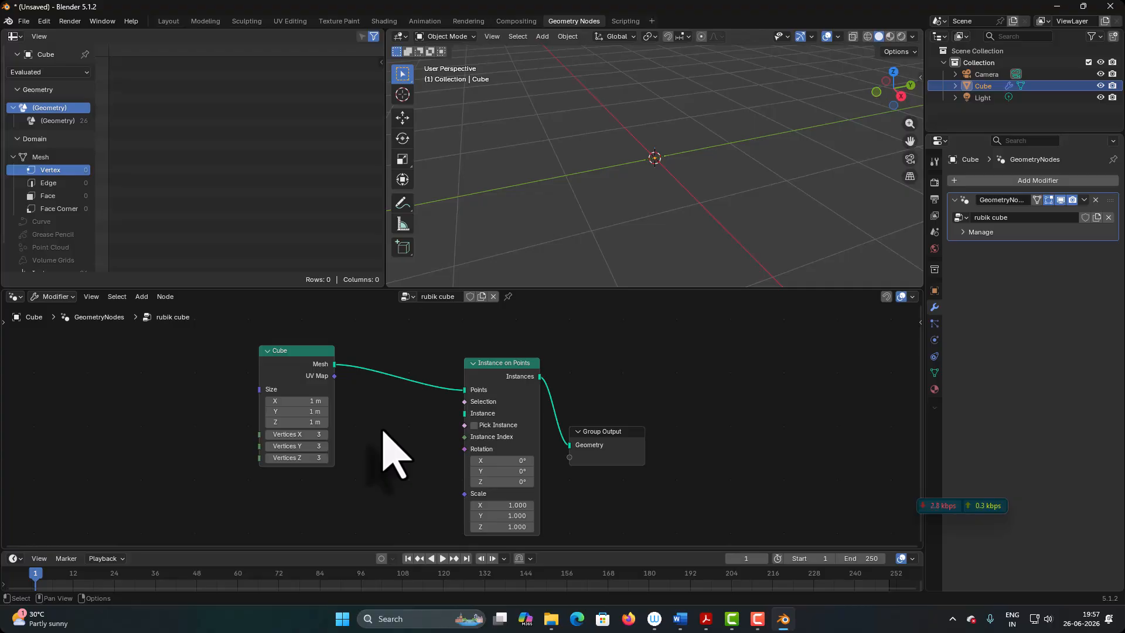
pyautogui.hotkey('shift', 'a')
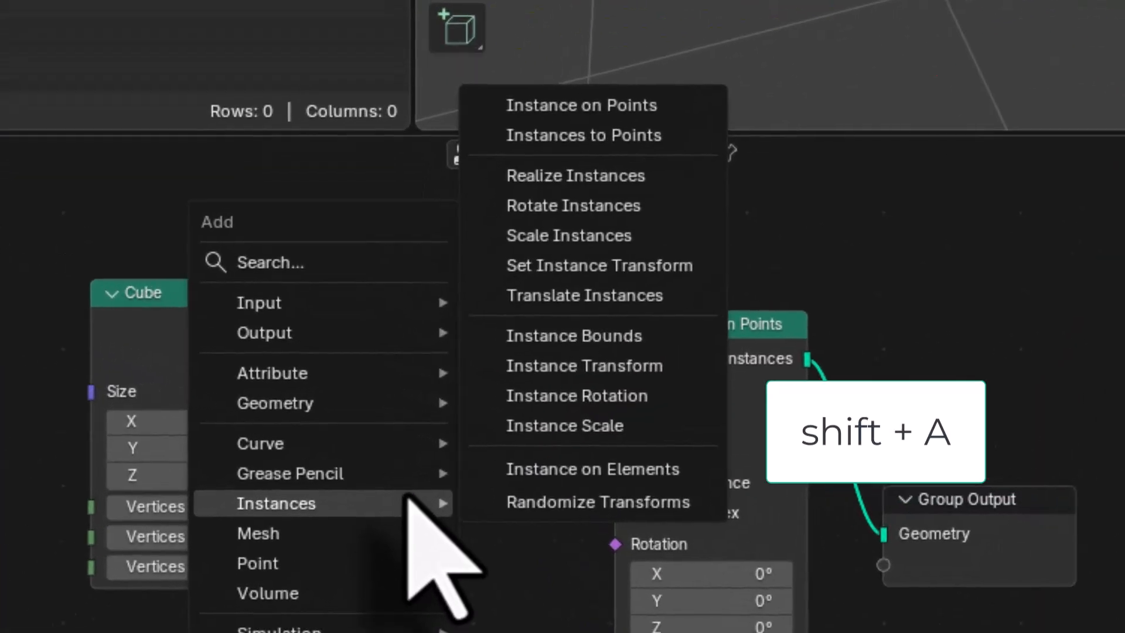
pyautogui.click(359, 339)
pyautogui.write('cube')
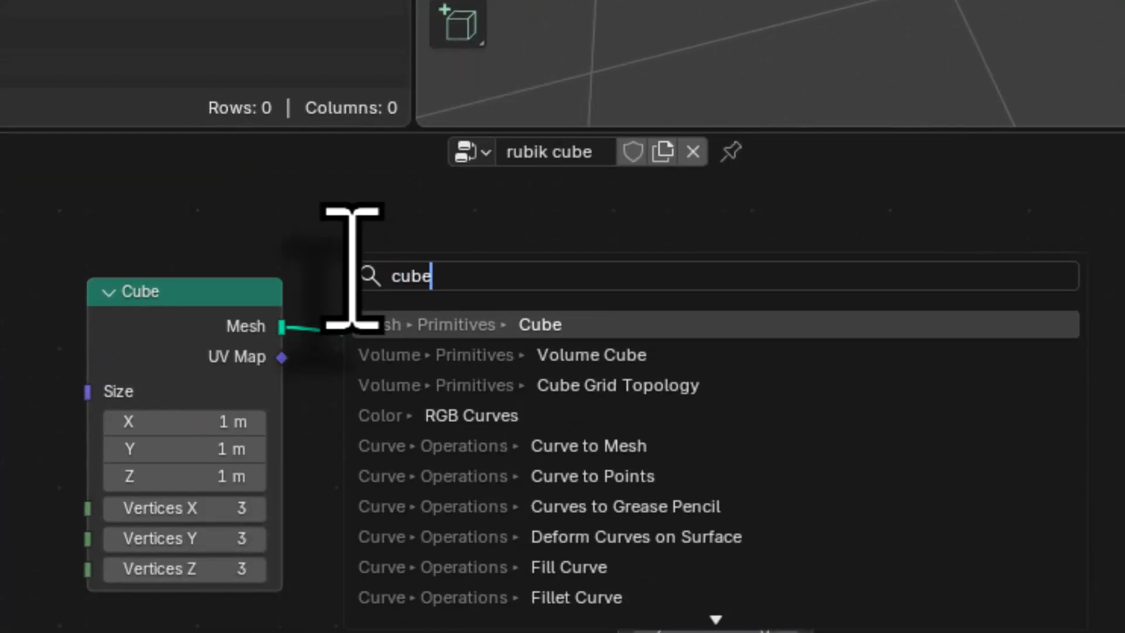
pyautogui.click(520, 322)
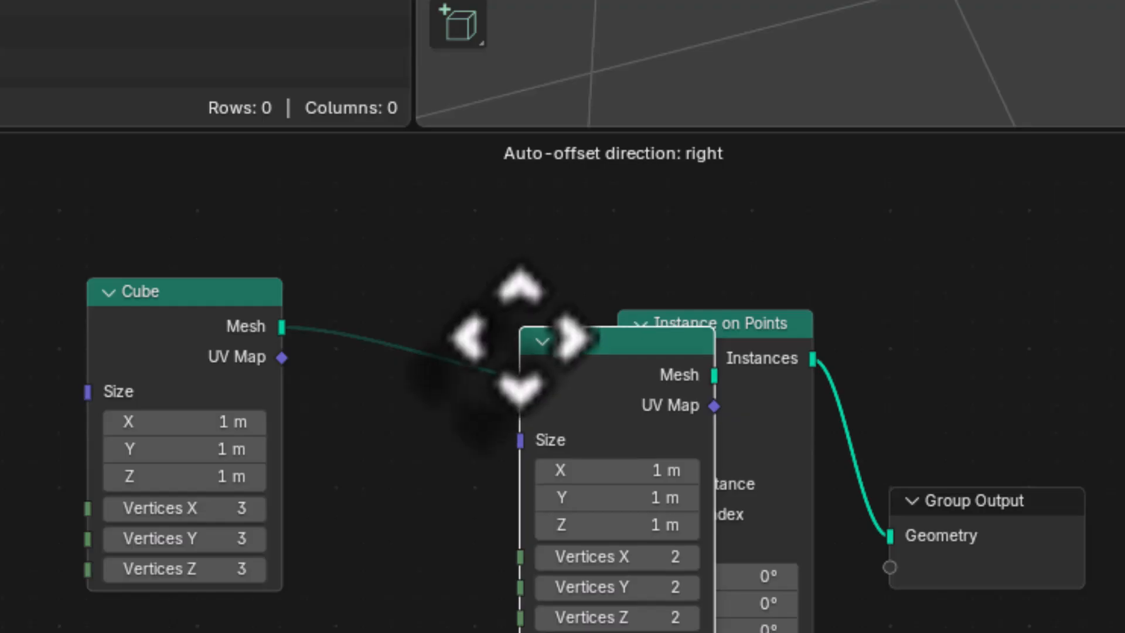
pyautogui.click(334, 506)
pyautogui.moveTo(439, 241); pyautogui.dragTo(362, 152, button='middle')
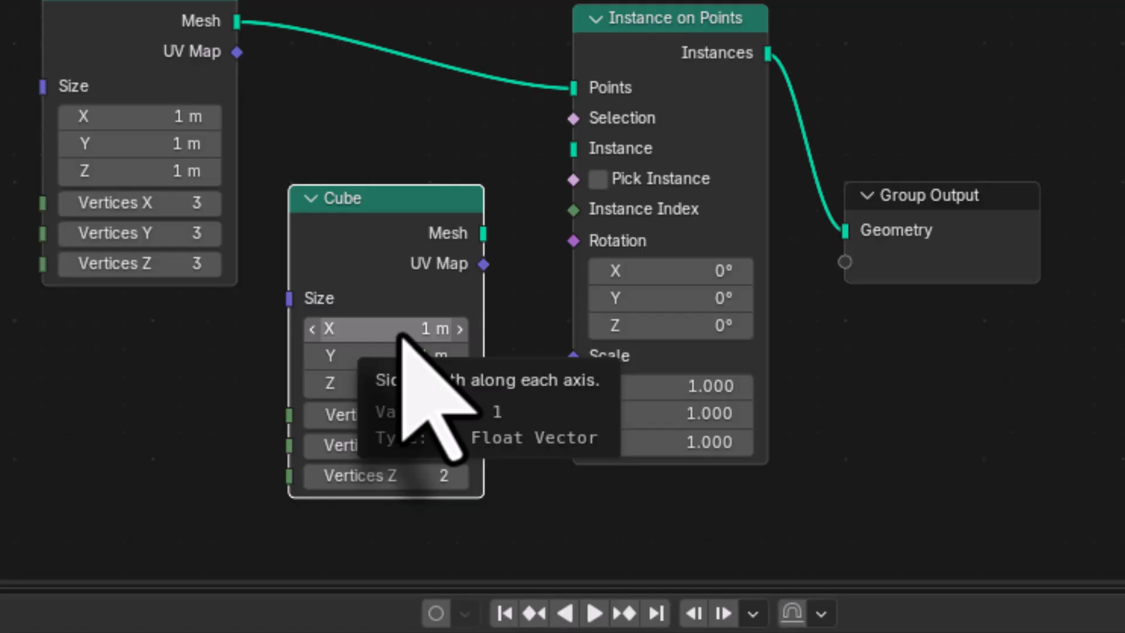
# Step: Set the second Cube node's size to 0.49 m on X, Y and Z, and connect its Mesh to the Instance input of Instance on Points
pyautogui.keyDown('shift'); pyautogui.moveTo(384, 330); pyautogui.dragTo(384, 383); pyautogui.keyUp('shift')
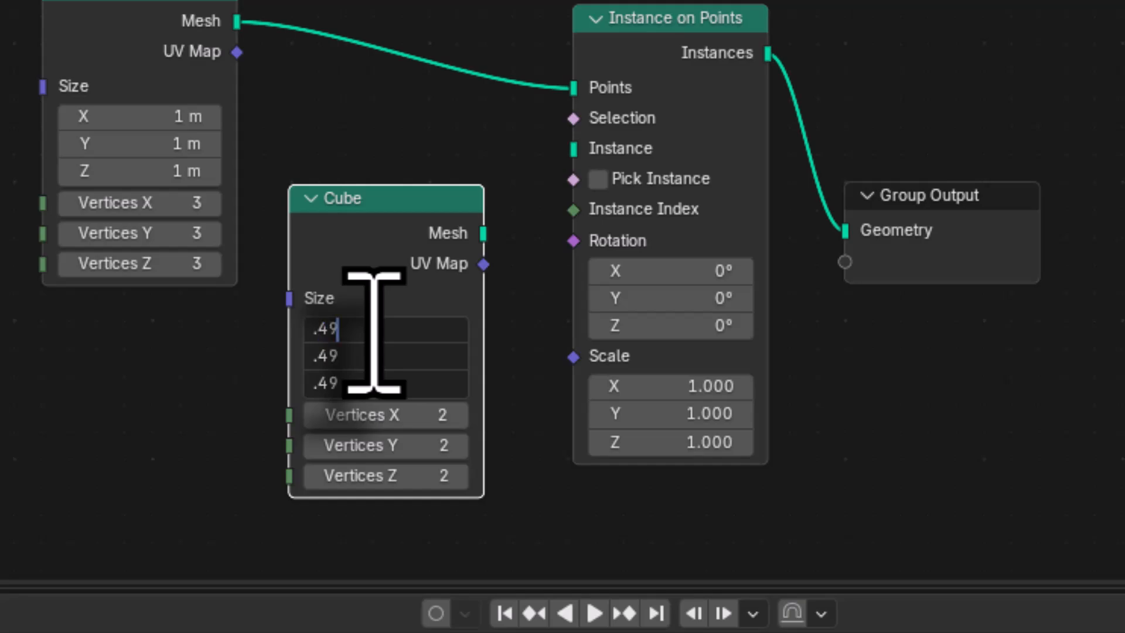
pyautogui.press('Return')
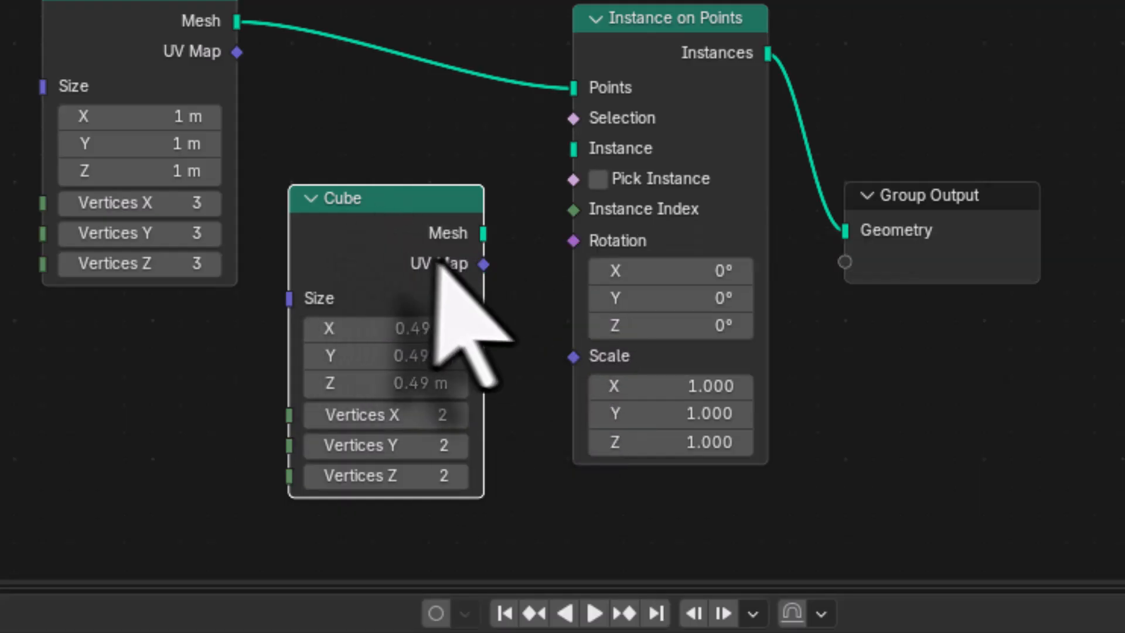
pyautogui.moveTo(484, 234); pyautogui.dragTo(571, 150)
pyautogui.moveTo(510, 221); pyautogui.dragTo(584, 233, button='middle')
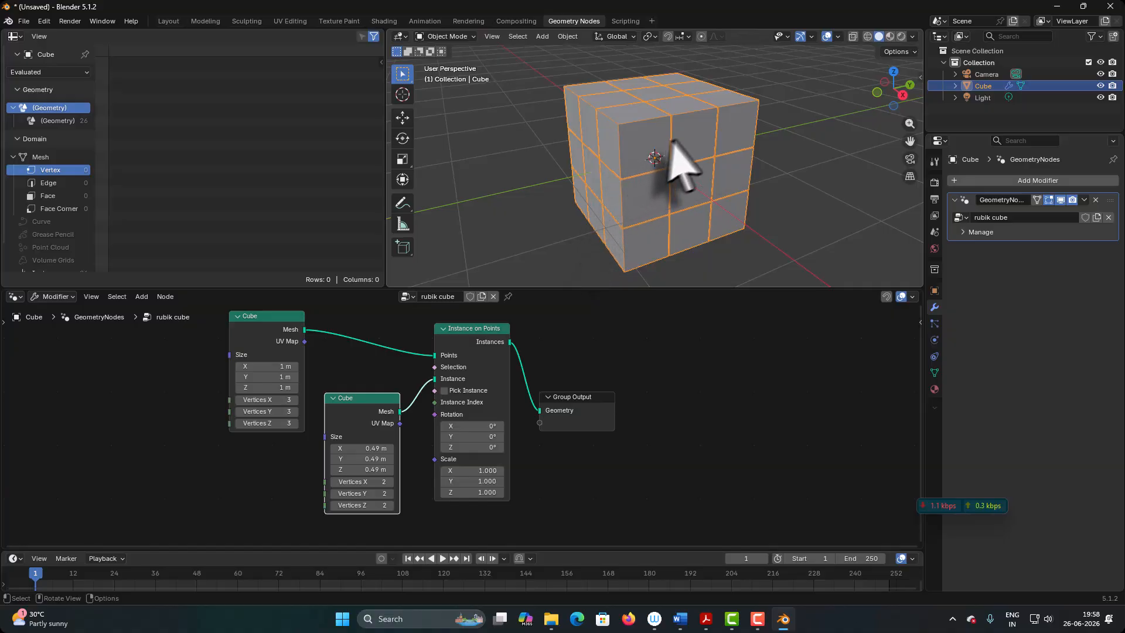
pyautogui.moveTo(670, 141); pyautogui.dragTo(595, 211, button='middle')
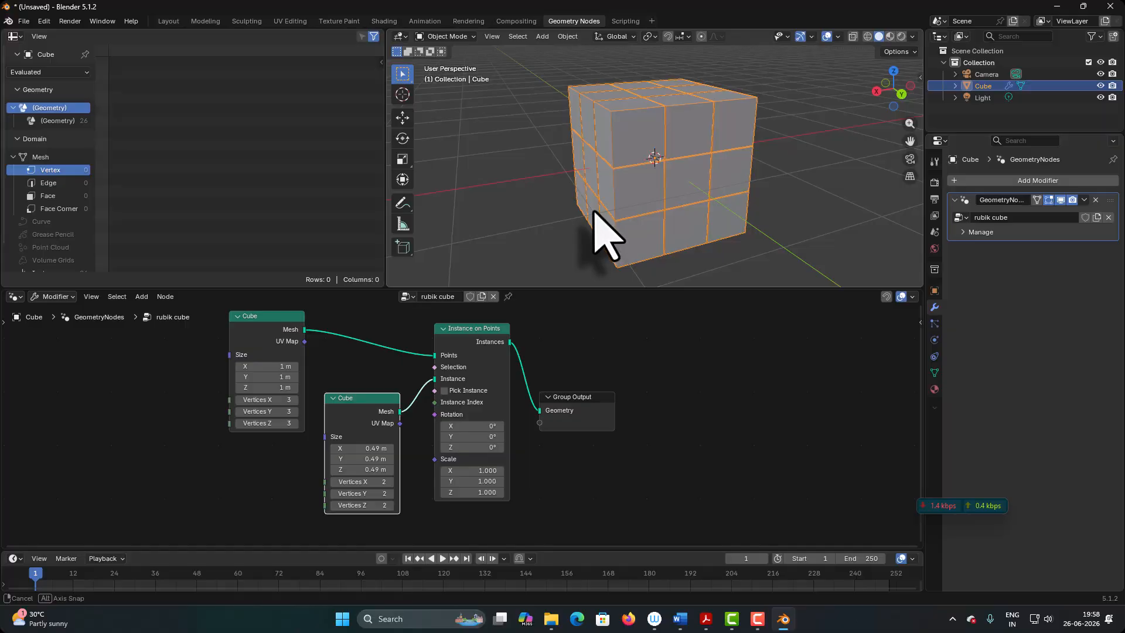
pyautogui.moveTo(556, 179); pyautogui.dragTo(769, 296, button='middle')
pyautogui.moveTo(740, 235); pyautogui.dragTo(670, 229, button='middle')
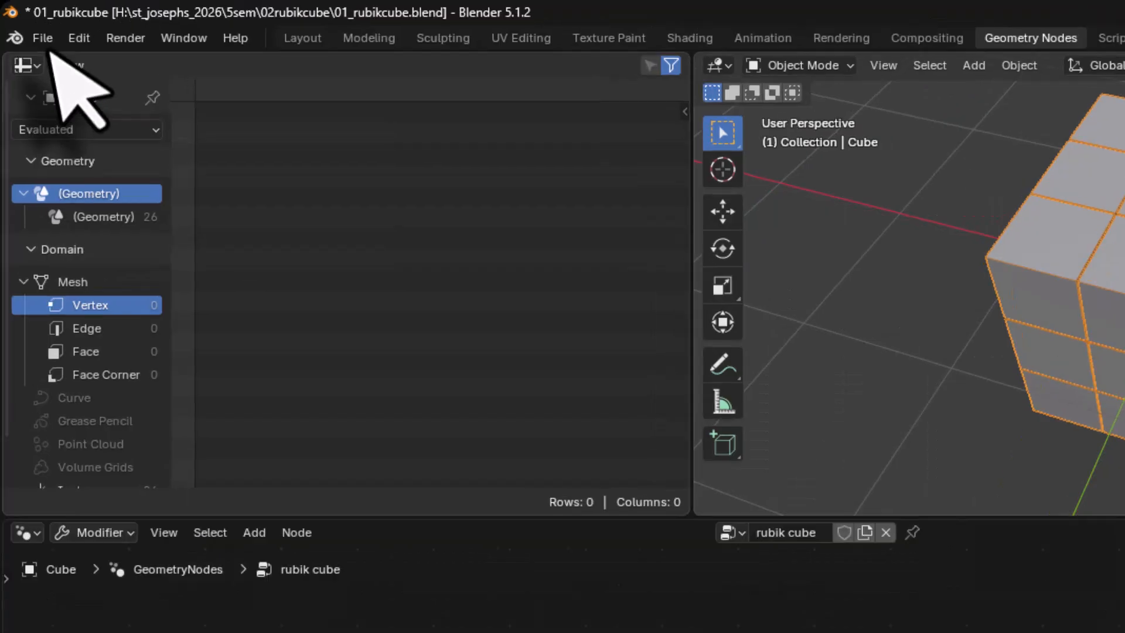
# Step: Save the file as 01_rubikcube.blend in the 02rubikcube folder
pyautogui.click(24, 21)
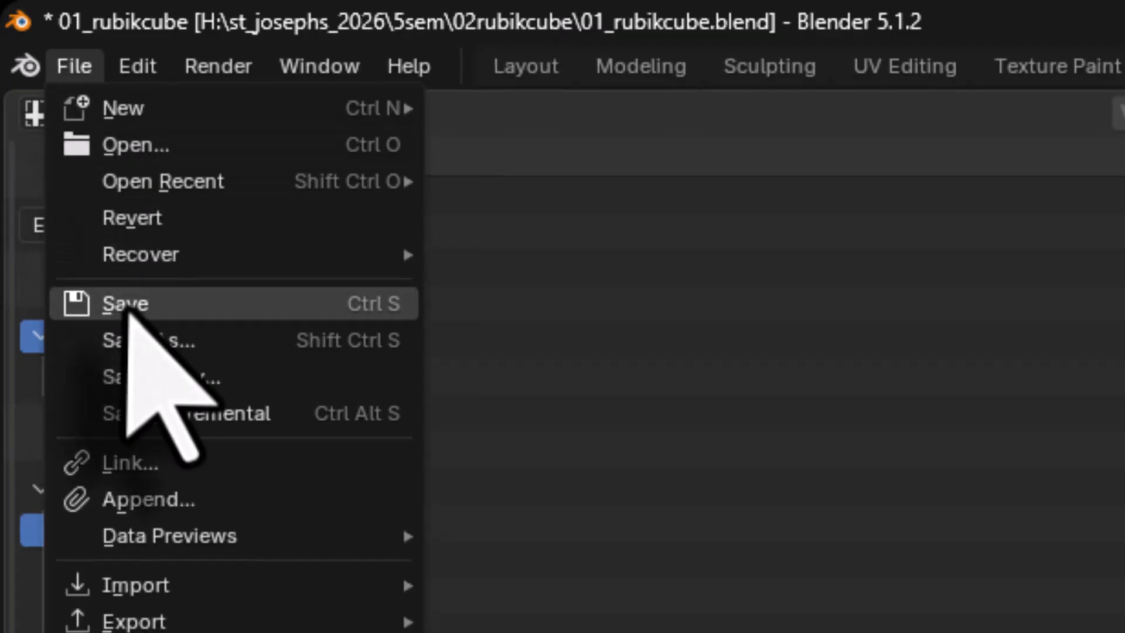
pyautogui.click(41, 107)
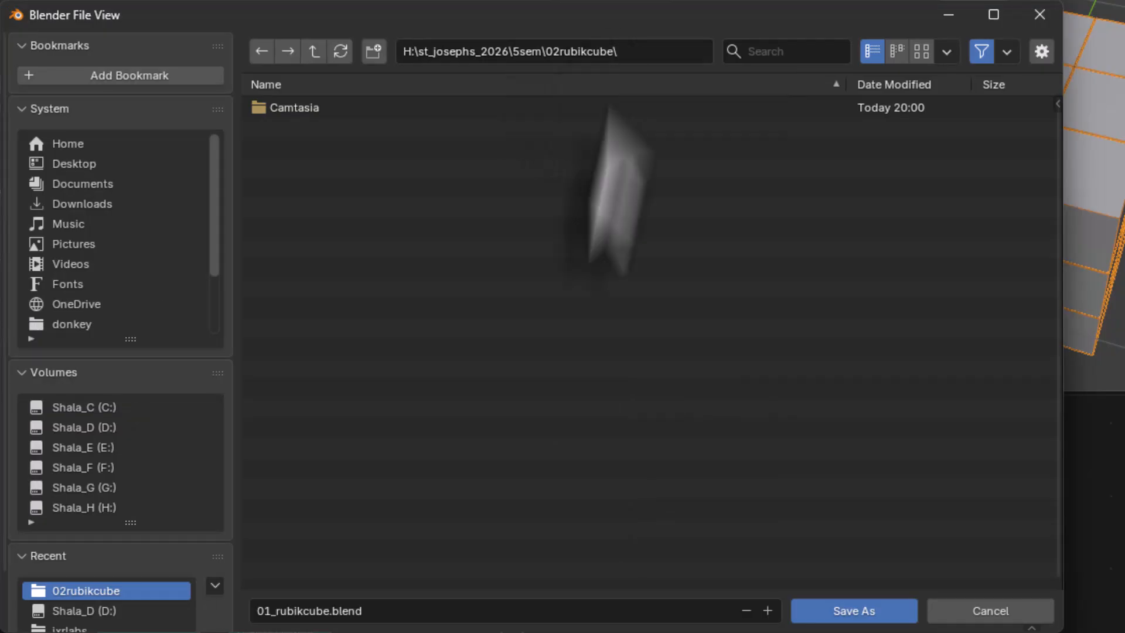
pyautogui.click(367, 613)
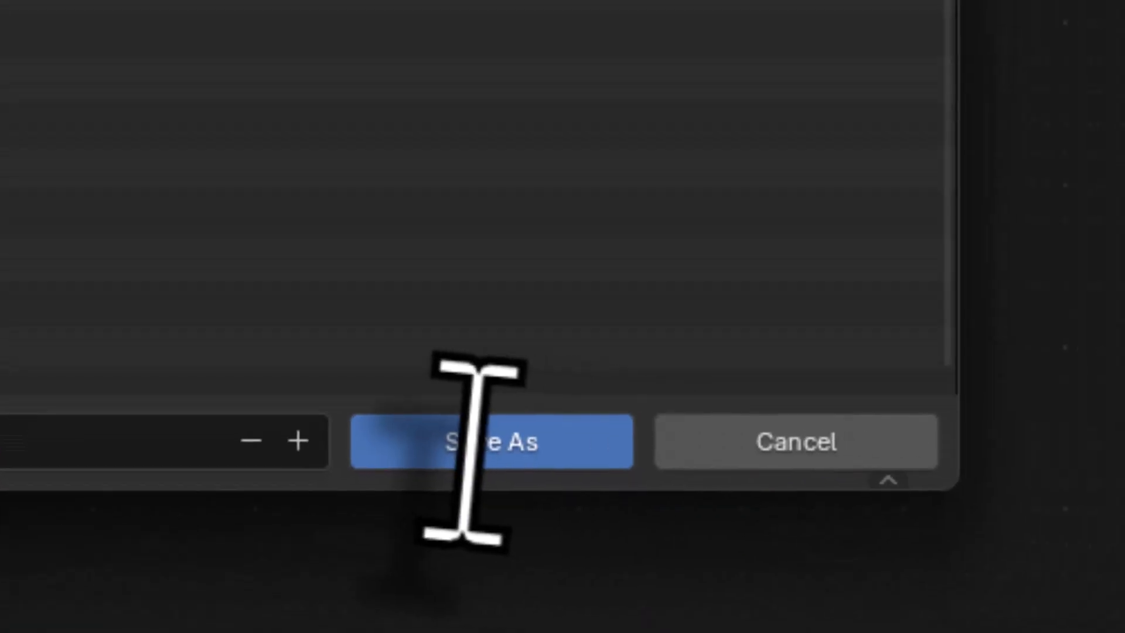
pyautogui.click(1102, 484)
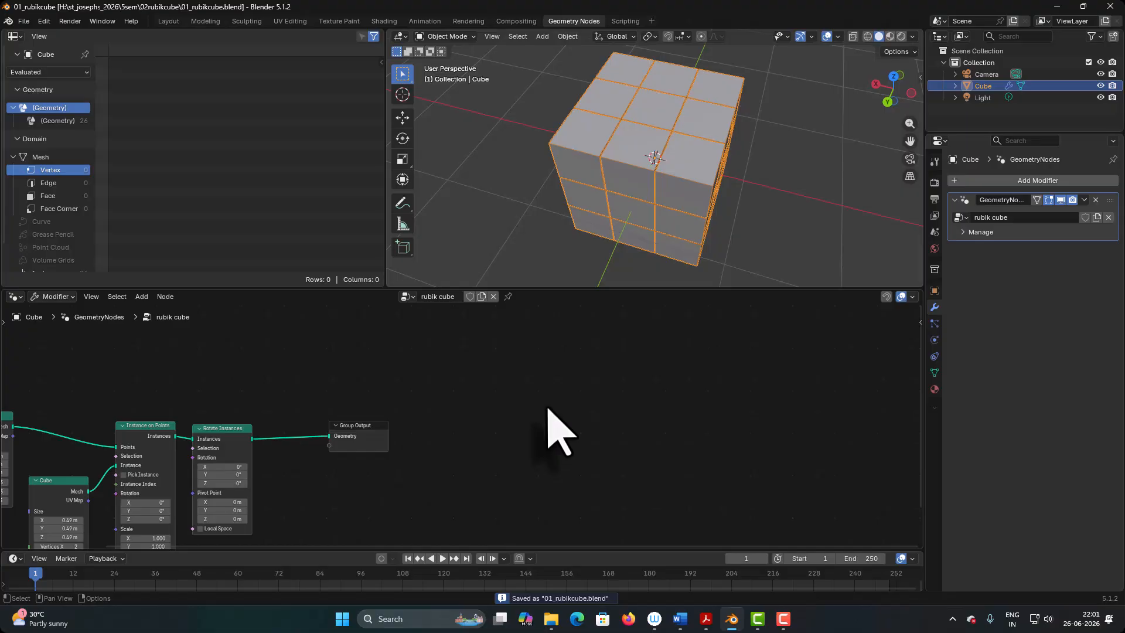
# Step: Try an X rotation of -7.4° on the Rotate Instances node and reset it to 0°
pyautogui.moveTo(555, 281); pyautogui.dragTo(526, 228, button='middle')
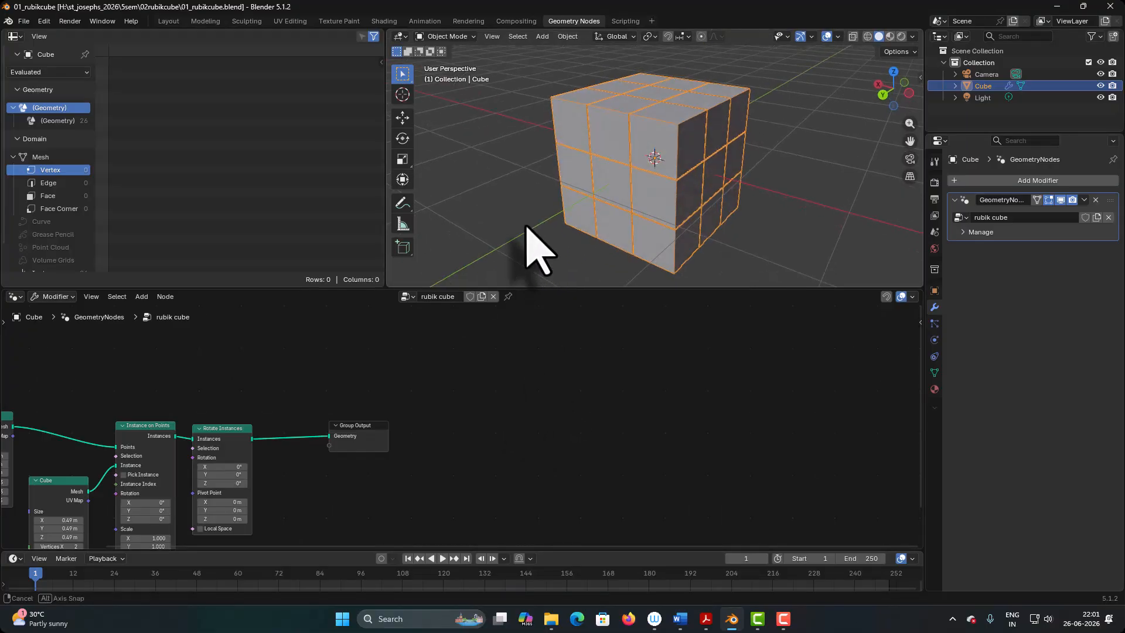
pyautogui.moveTo(197, 366); pyautogui.dragTo(395, 326, button='middle')
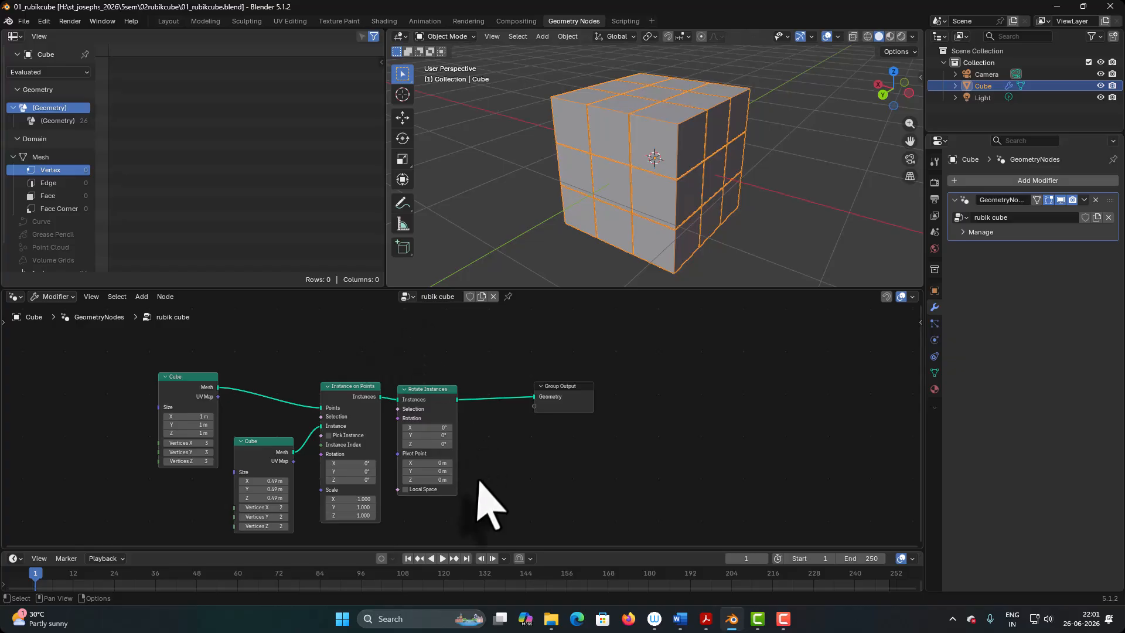
pyautogui.moveTo(477, 490); pyautogui.dragTo(509, 455, button='middle')
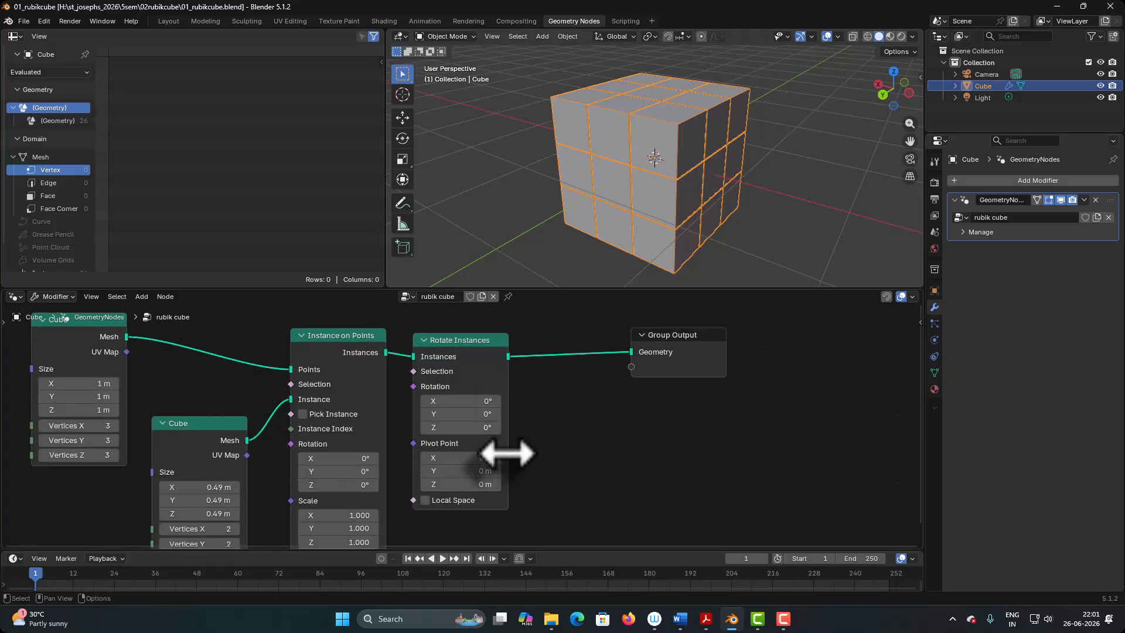
pyautogui.moveTo(470, 401)
pyautogui.mouseDown()
pyautogui.moveTo(389, 401)
pyautogui.moveTo(500, 401)
pyautogui.moveTo(450, 401)
pyautogui.moveTo(499, 401)
pyautogui.moveTo(478, 401)
pyautogui.mouseUp()
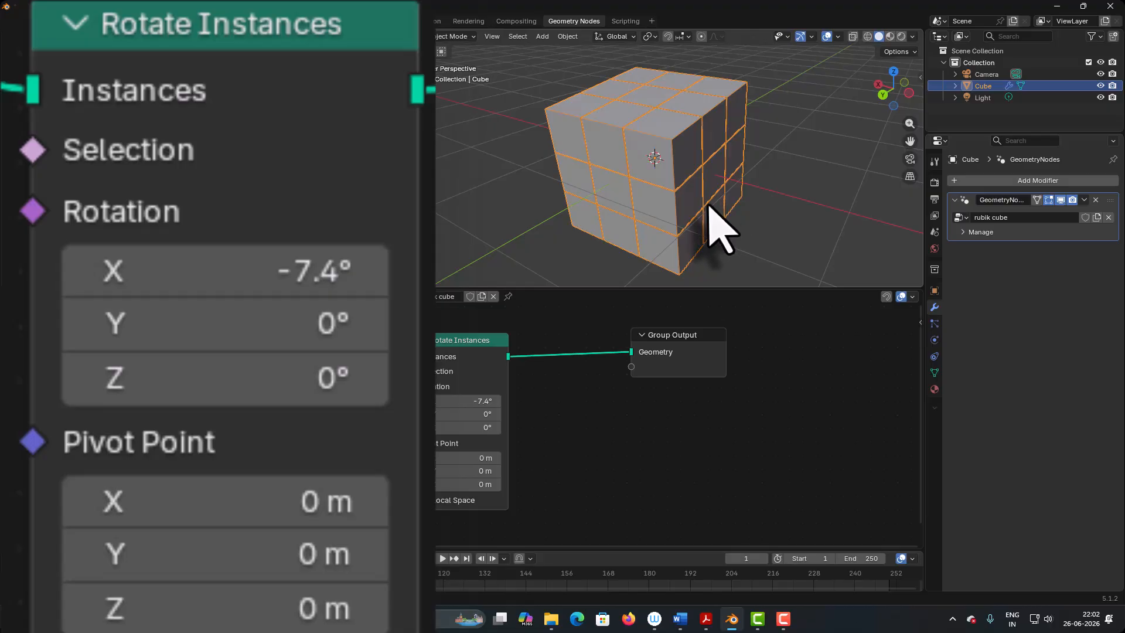
pyautogui.click(472, 401)
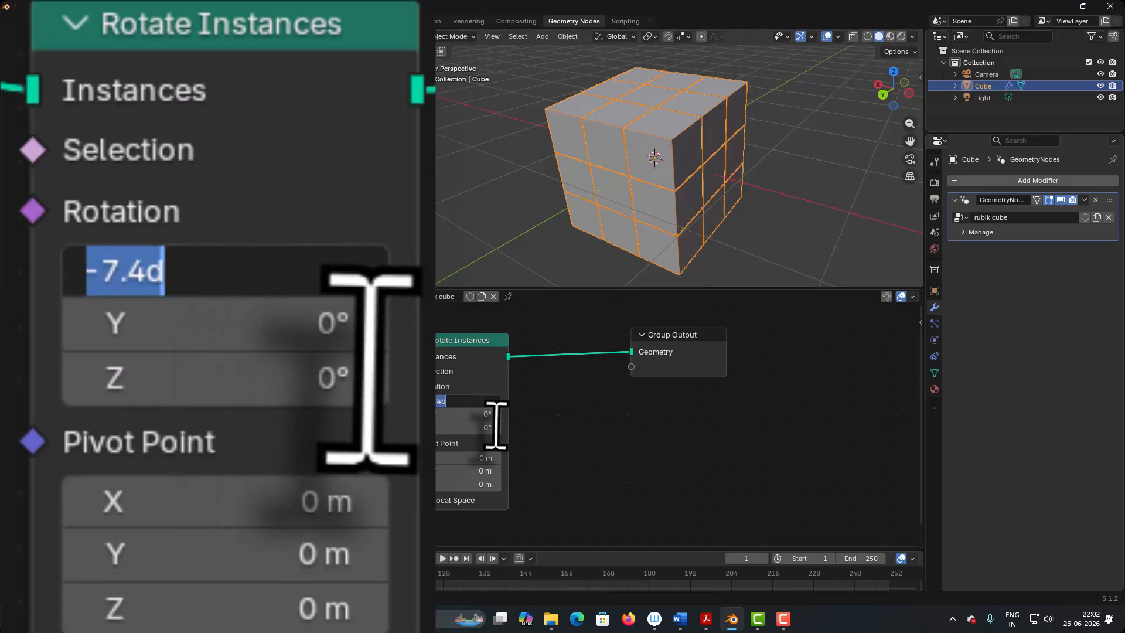
pyautogui.write('0')
pyautogui.press('Return')
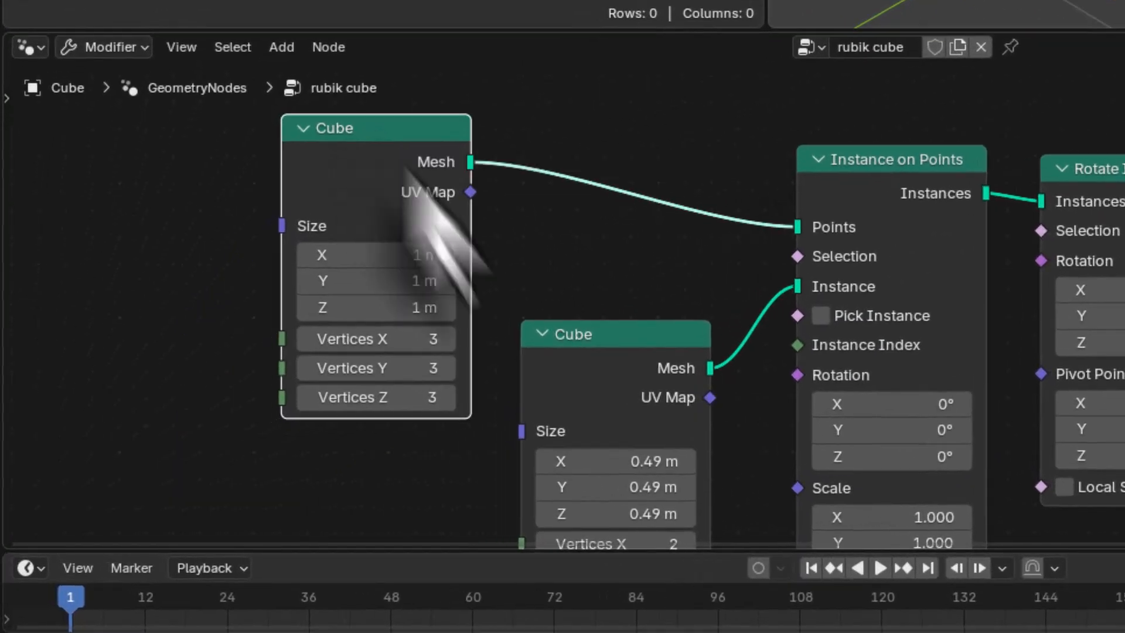
# Step: Duplicate the 3×3×3 Cube node, place the copy above Rotate Instances, and connect its Mesh output to the Group Output's Geometry input
pyautogui.moveTo(560, 249); pyautogui.dragTo(665, 326, button='middle')
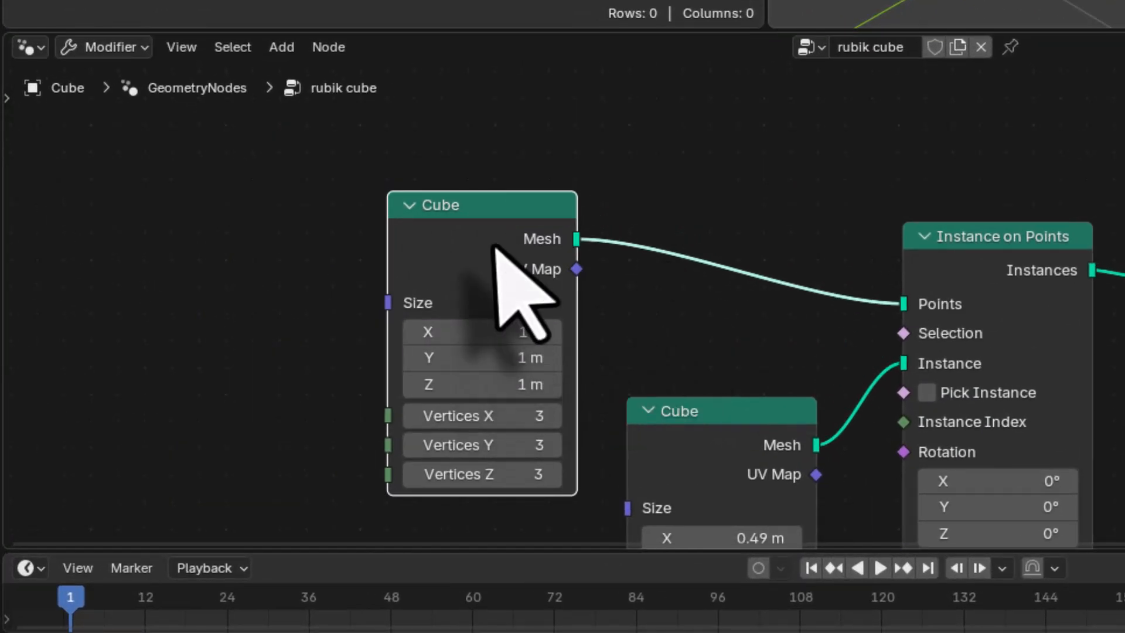
pyautogui.hotkey('shift', 'd')
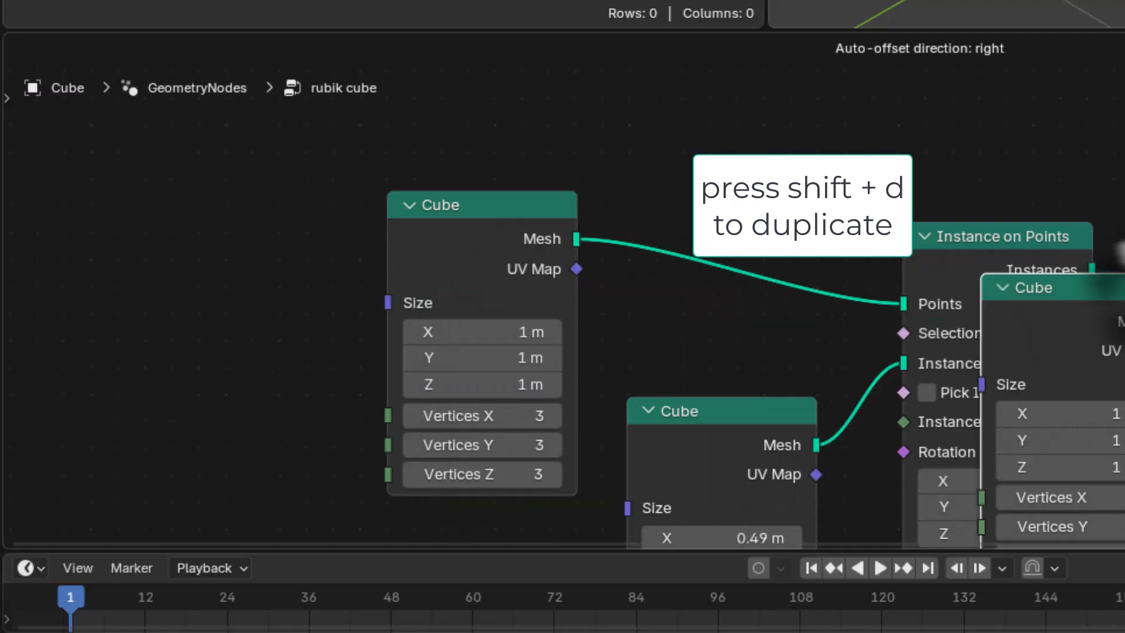
pyautogui.click(862, 97)
pyautogui.moveTo(932, 413); pyautogui.dragTo(570, 137, button='middle')
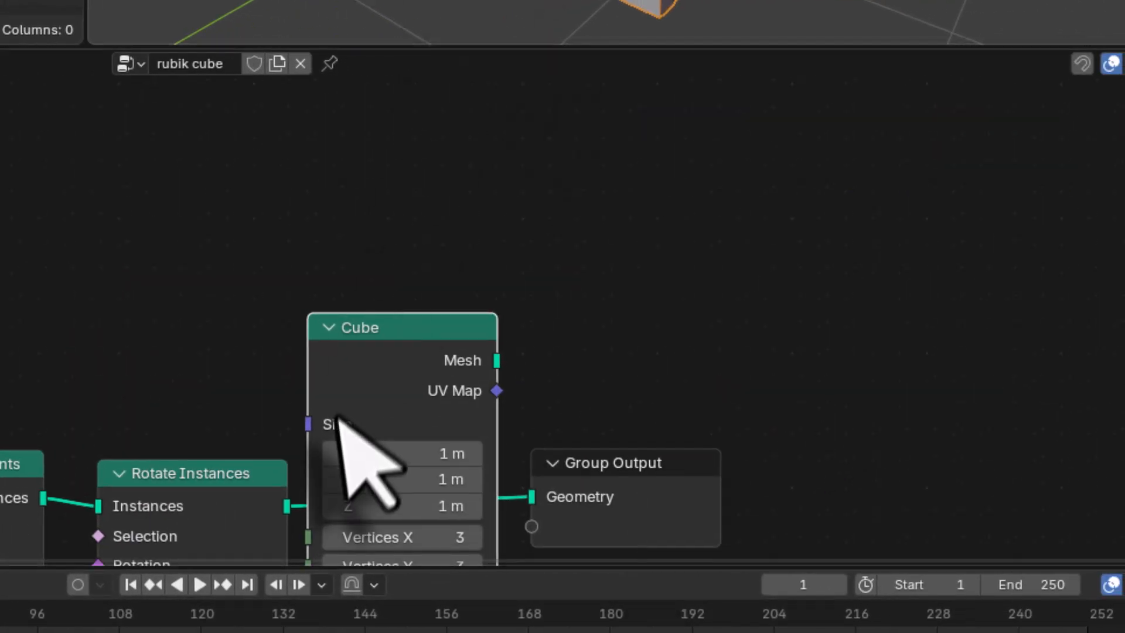
pyautogui.moveTo(388, 334); pyautogui.dragTo(387, 146)
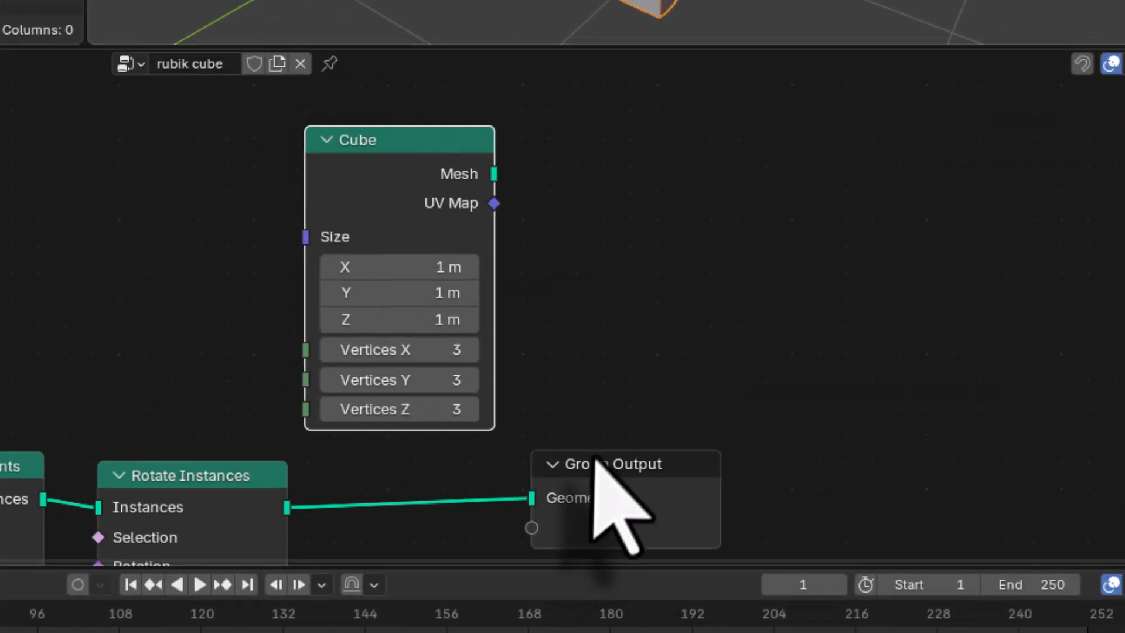
pyautogui.moveTo(595, 459); pyautogui.dragTo(925, 307)
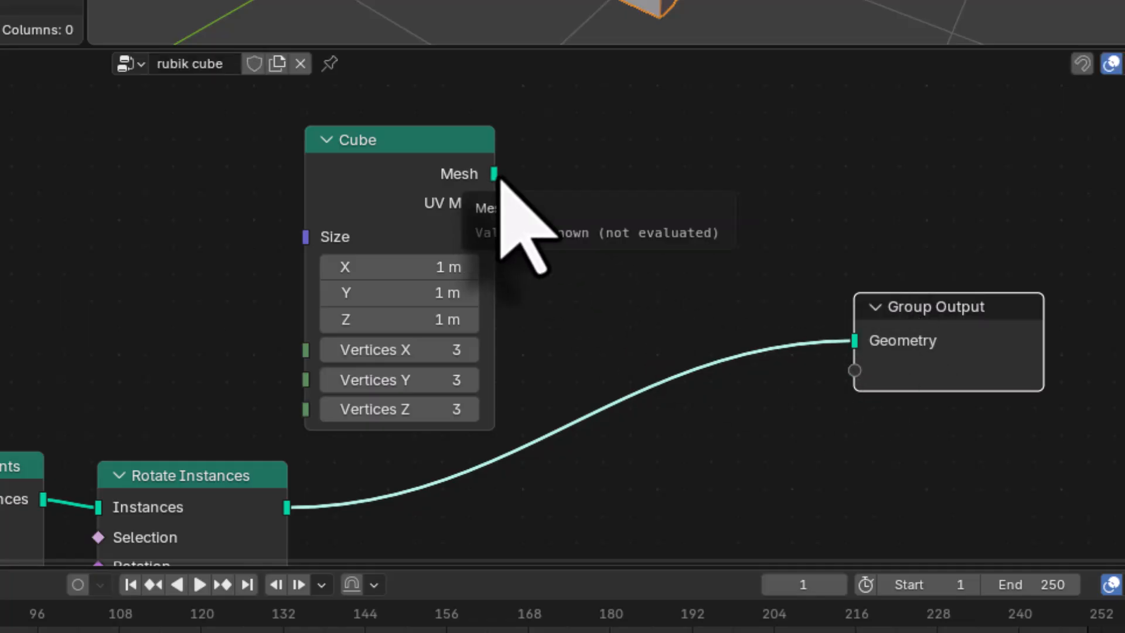
pyautogui.moveTo(501, 179); pyautogui.dragTo(853, 355)
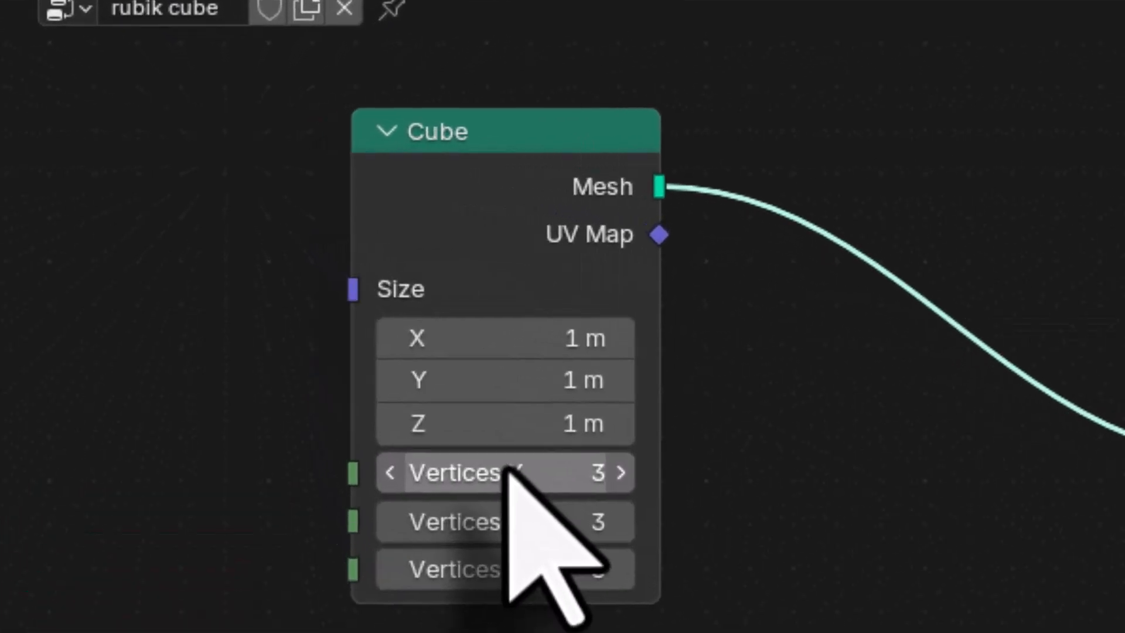
# Step: Set Vertices X, Y and Z of the duplicated Cube node to 2
pyautogui.moveTo(507, 475); pyautogui.dragTo(507, 568)
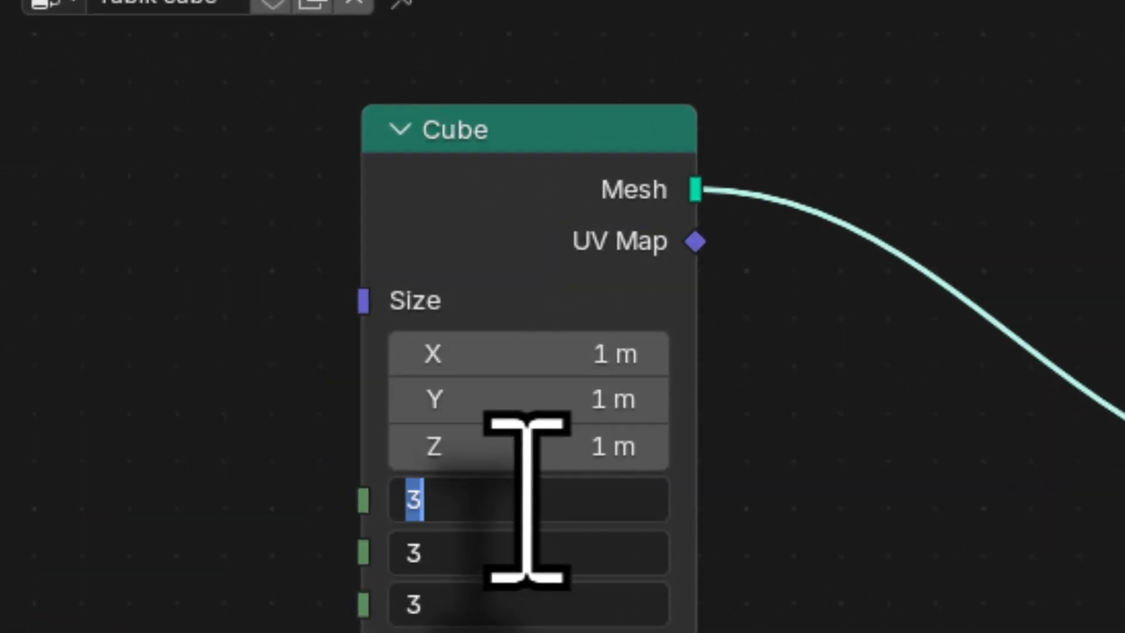
pyautogui.write('2')
pyautogui.press('Return')
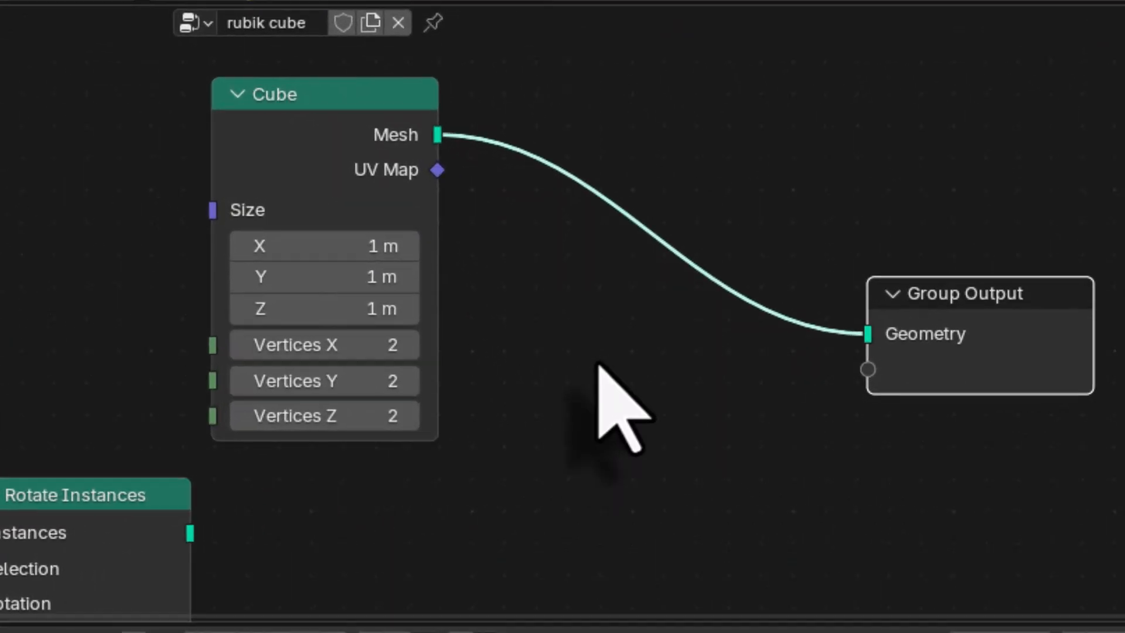
# Step: Add a Mesh to Points node on the link between the duplicated Cube node and the Group Output
pyautogui.hotkey('shift', 'a')
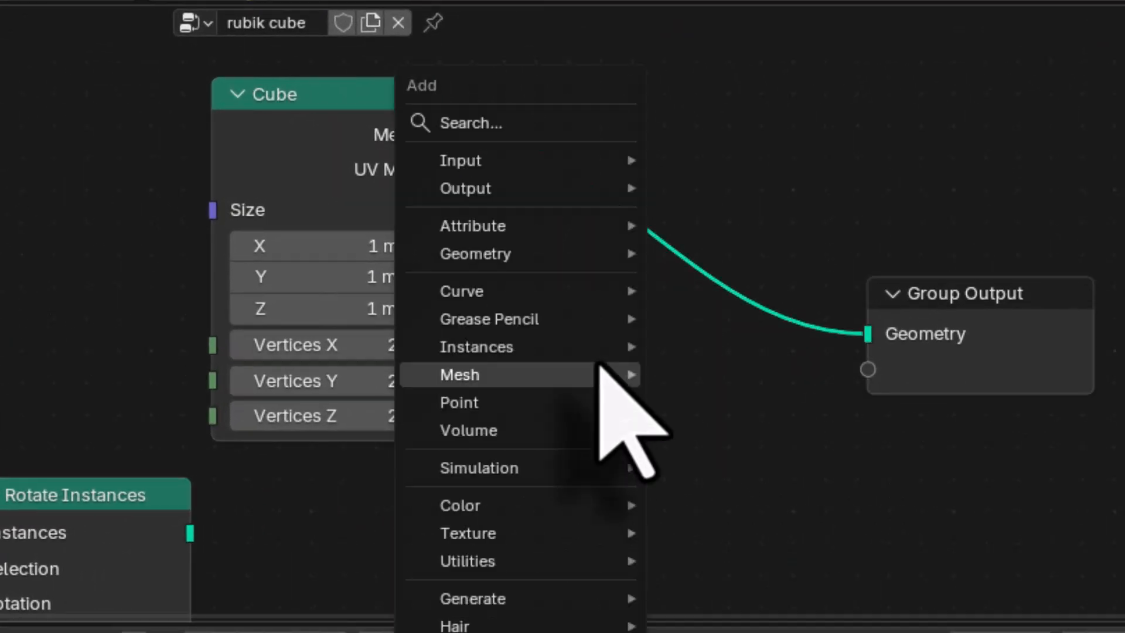
pyautogui.click(527, 130)
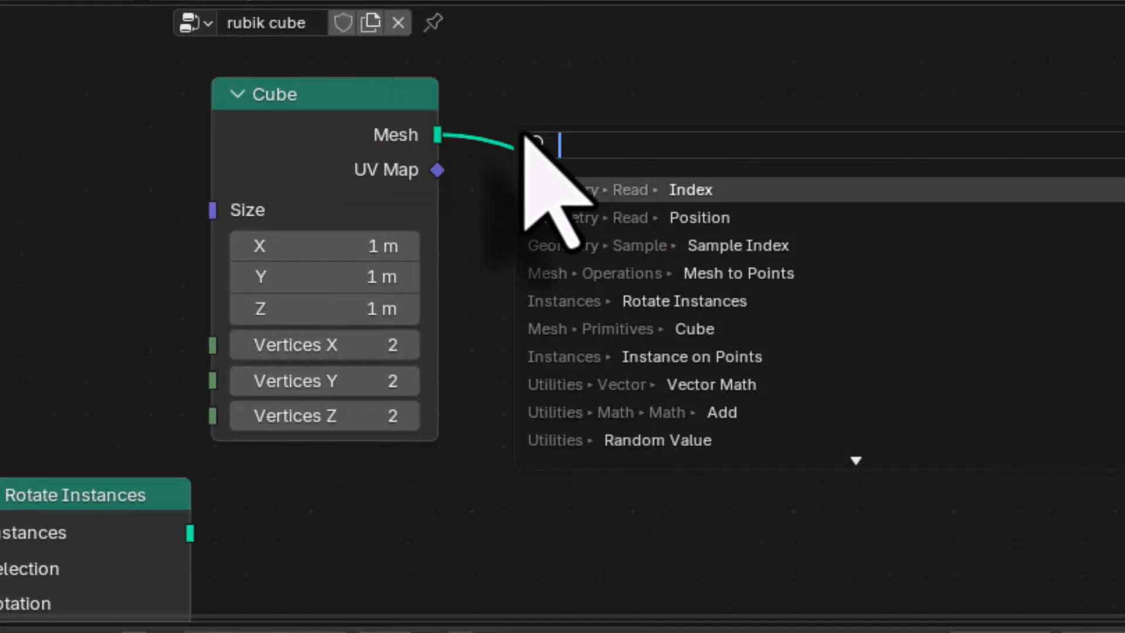
pyautogui.write('mesh')
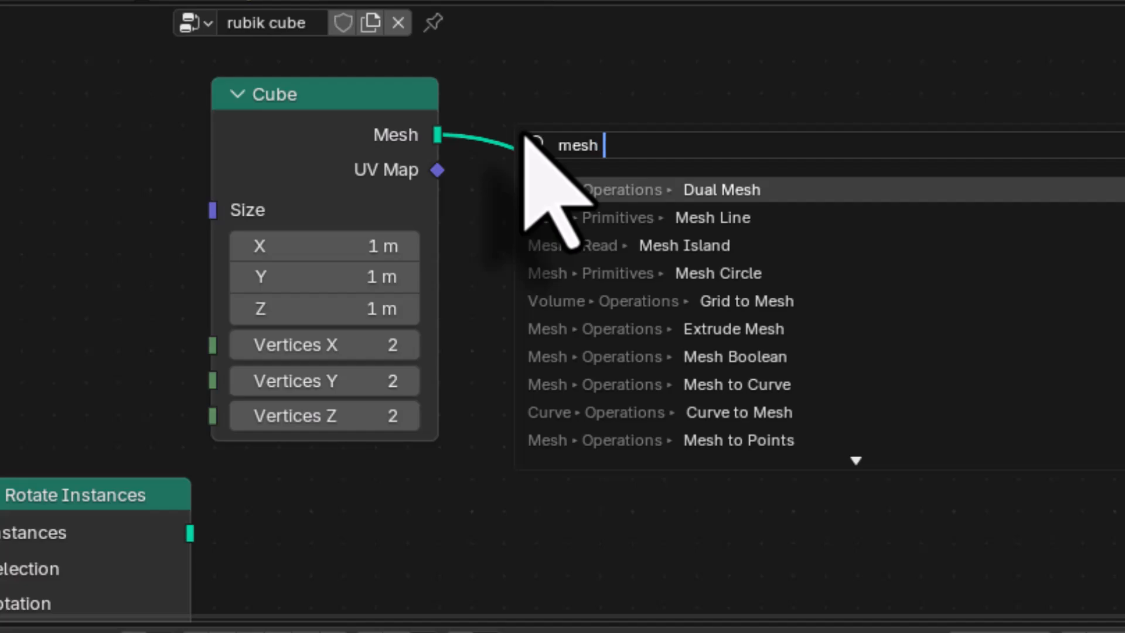
pyautogui.write(' to')
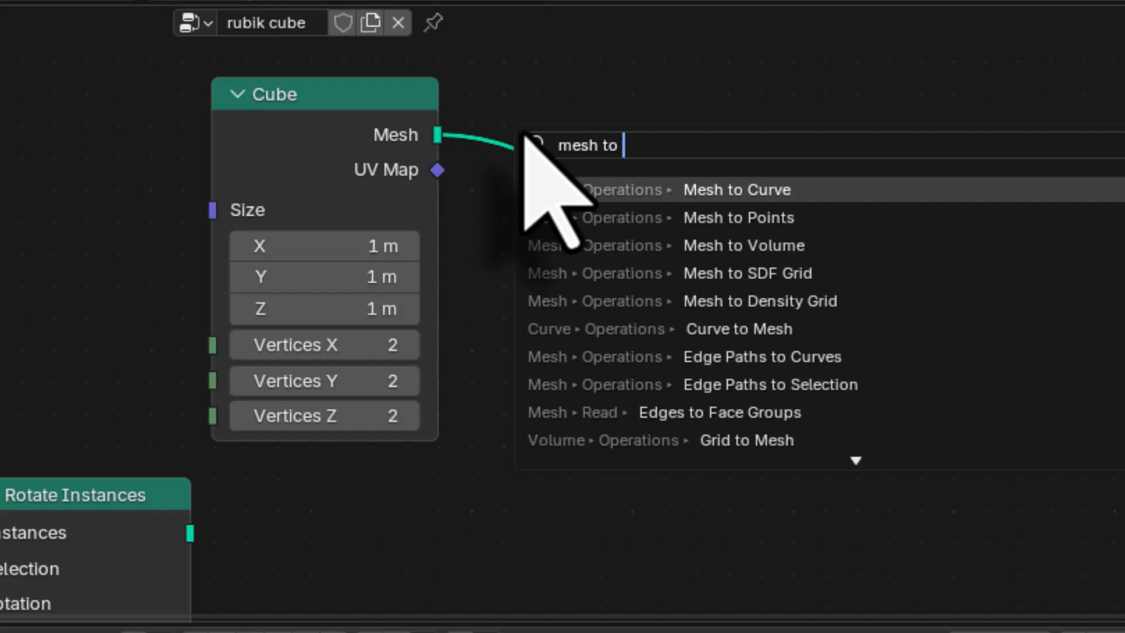
pyautogui.click(643, 226)
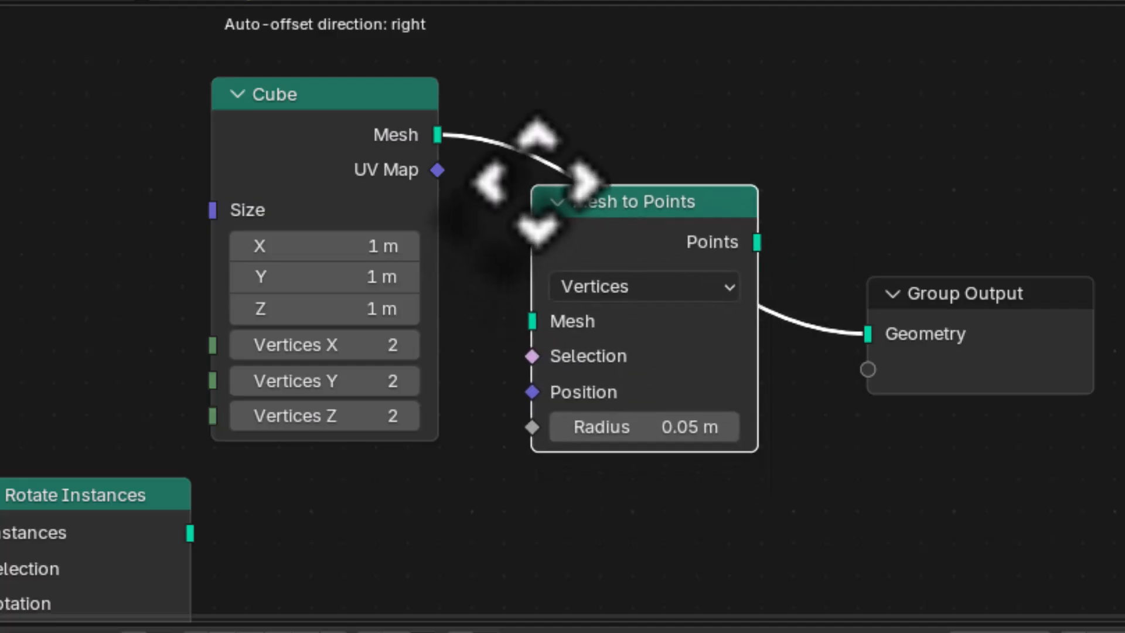
pyautogui.click(543, 117)
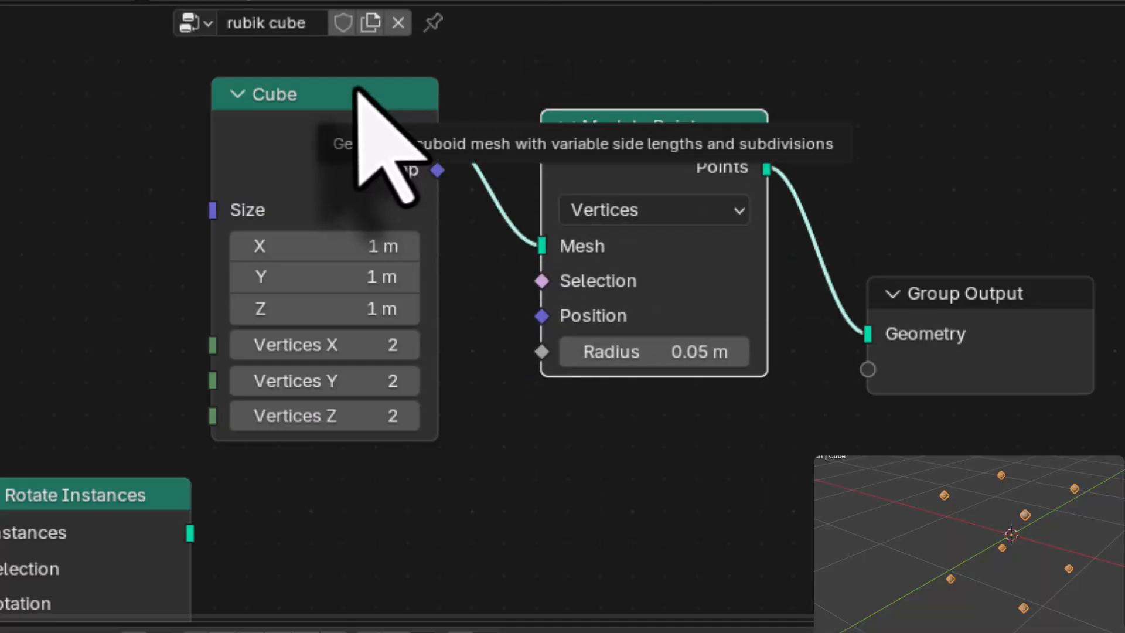
# Step: Move the Group Output node farther away and set the Mesh to Points node to Faces mode
pyautogui.moveTo(942, 315); pyautogui.dragTo(997, 287)
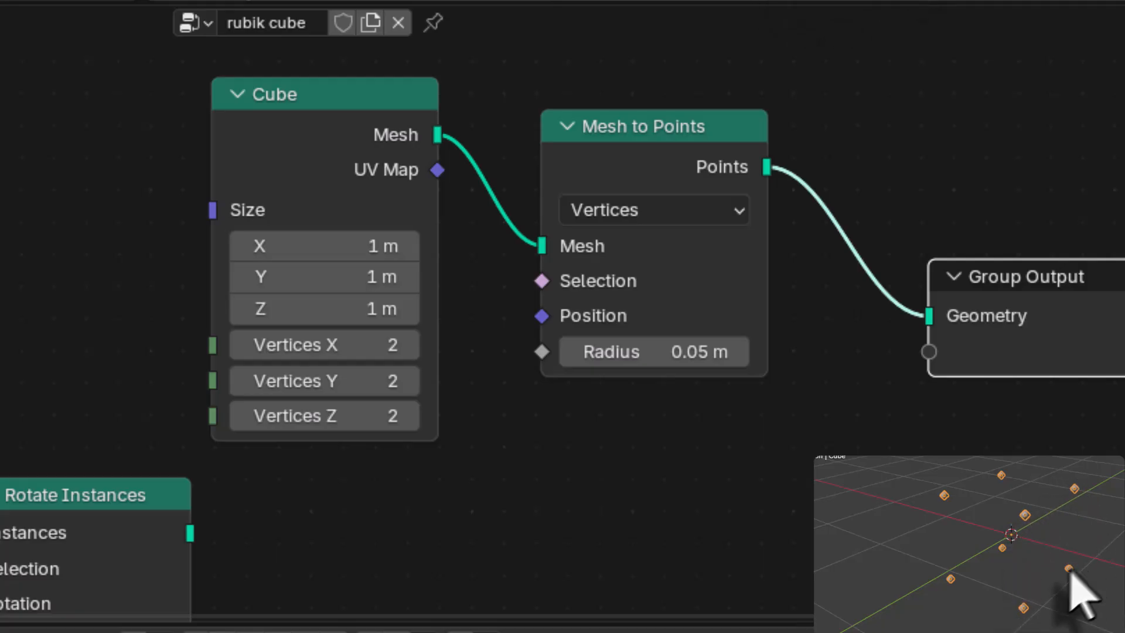
pyautogui.click(656, 214)
pyautogui.click(661, 367)
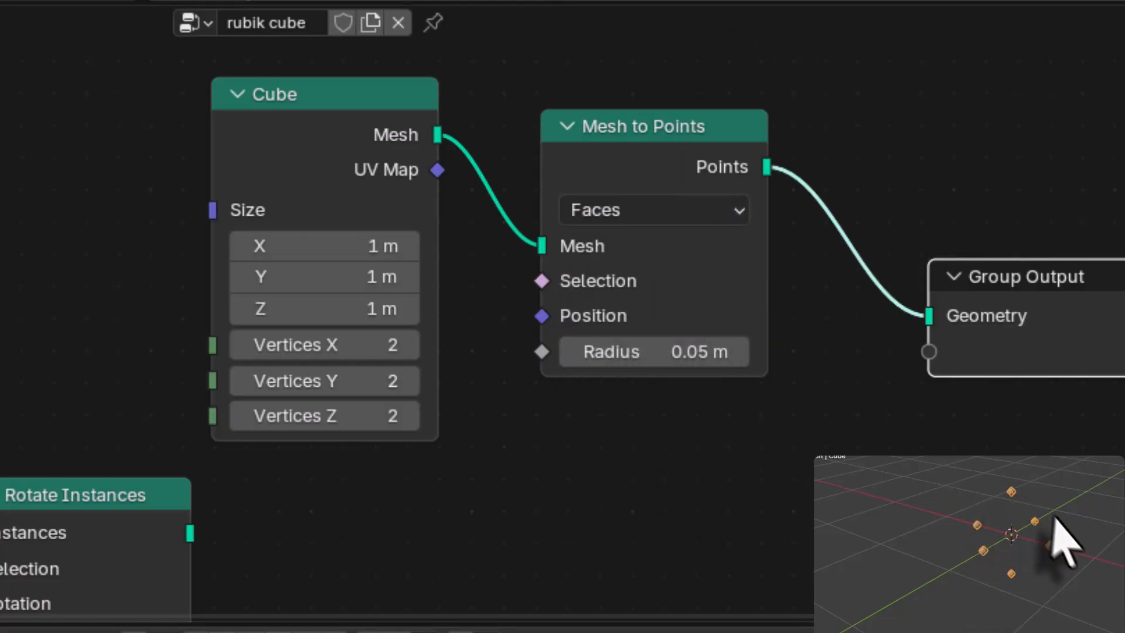
# Step: Add a Sample Index node fed by the Mesh to Points output, make room for it, and set its data type to Vector
pyautogui.moveTo(971, 213); pyautogui.dragTo(775, 230, button='middle')
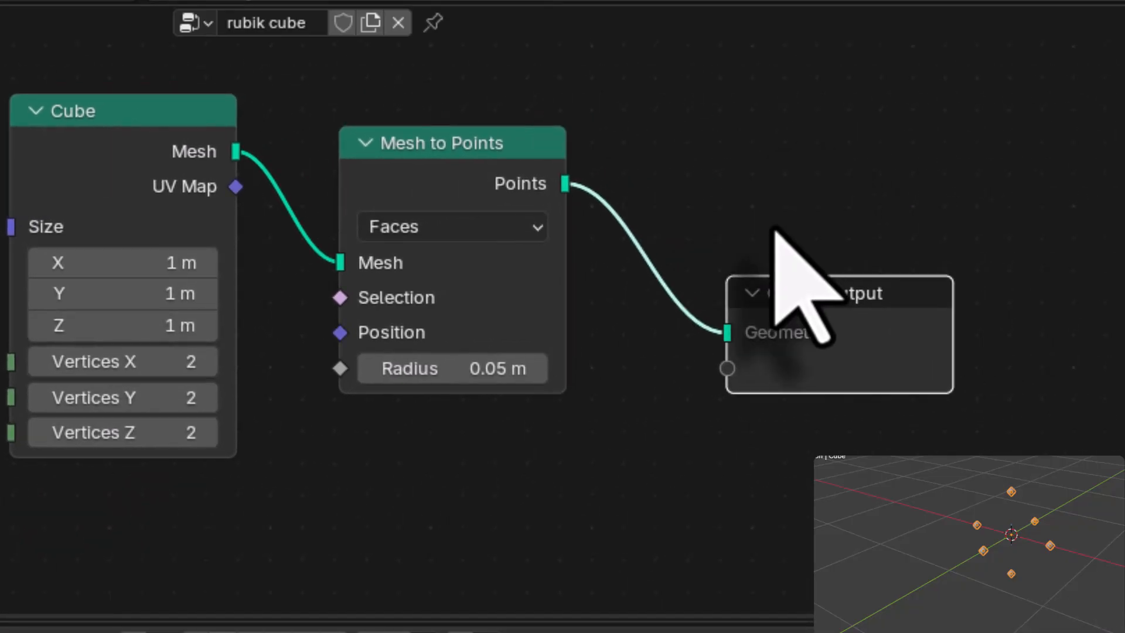
pyautogui.hotkey('shift', 'a')
pyautogui.click(742, 126)
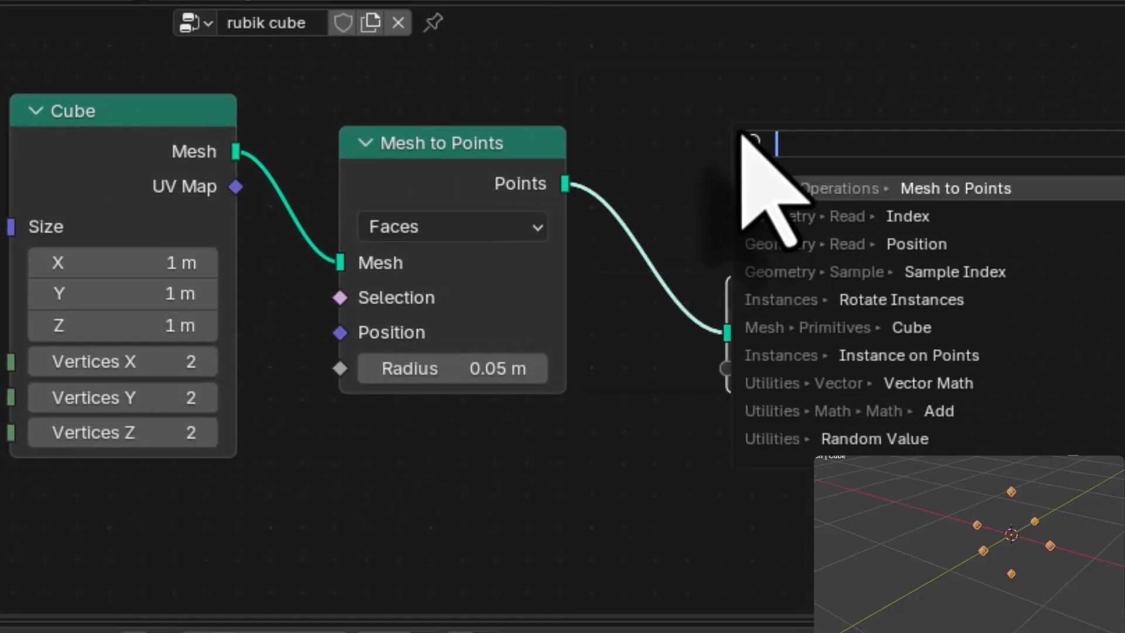
pyautogui.write('sample')
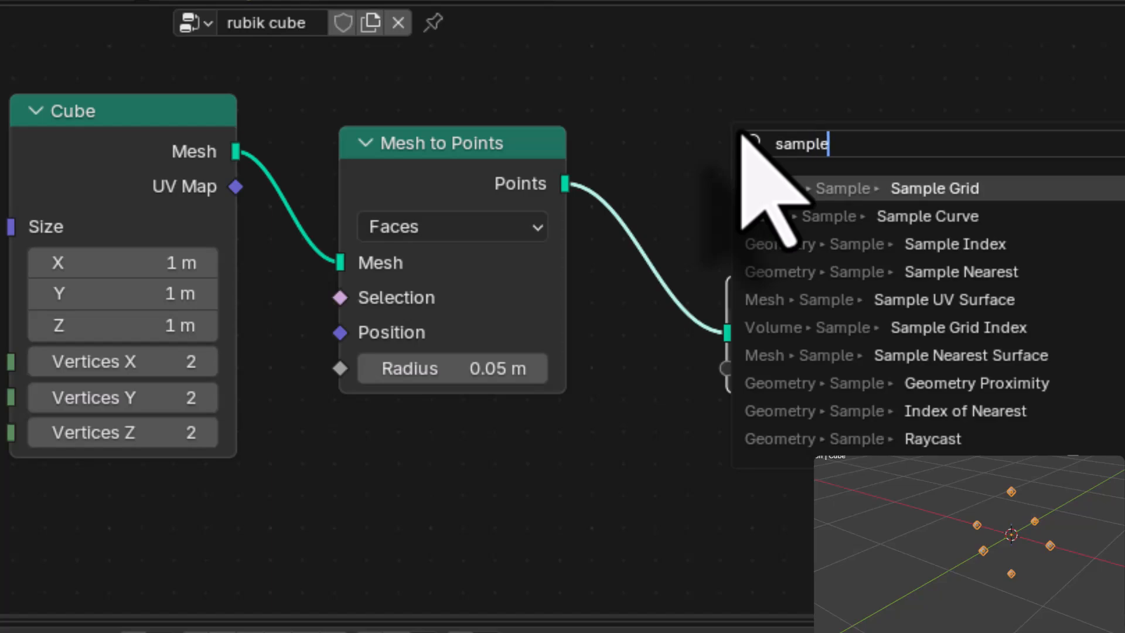
pyautogui.write(' in')
pyautogui.press('Return')
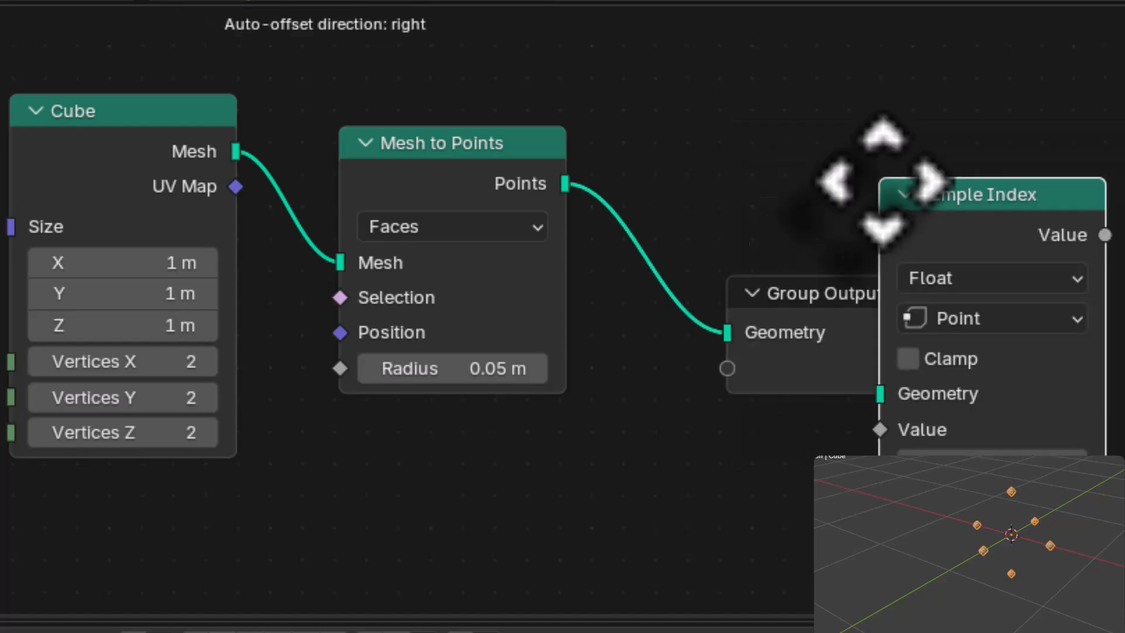
pyautogui.click(603, 170)
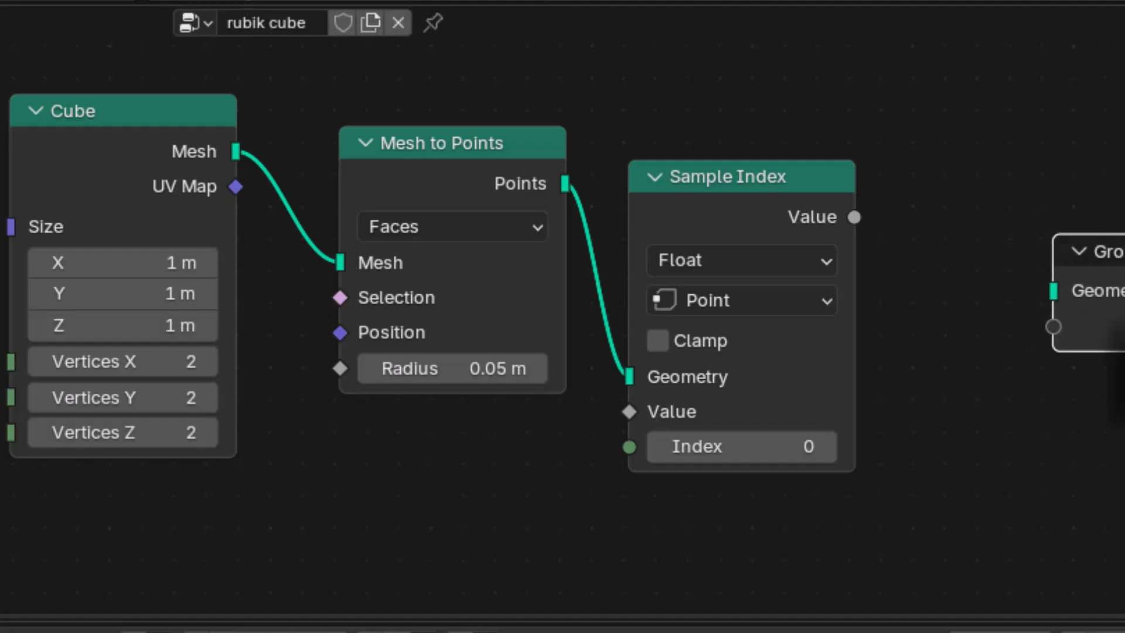
pyautogui.moveTo(923, 328); pyautogui.dragTo(779, 427, button='middle')
pyautogui.moveTo(653, 424); pyautogui.dragTo(711, 377)
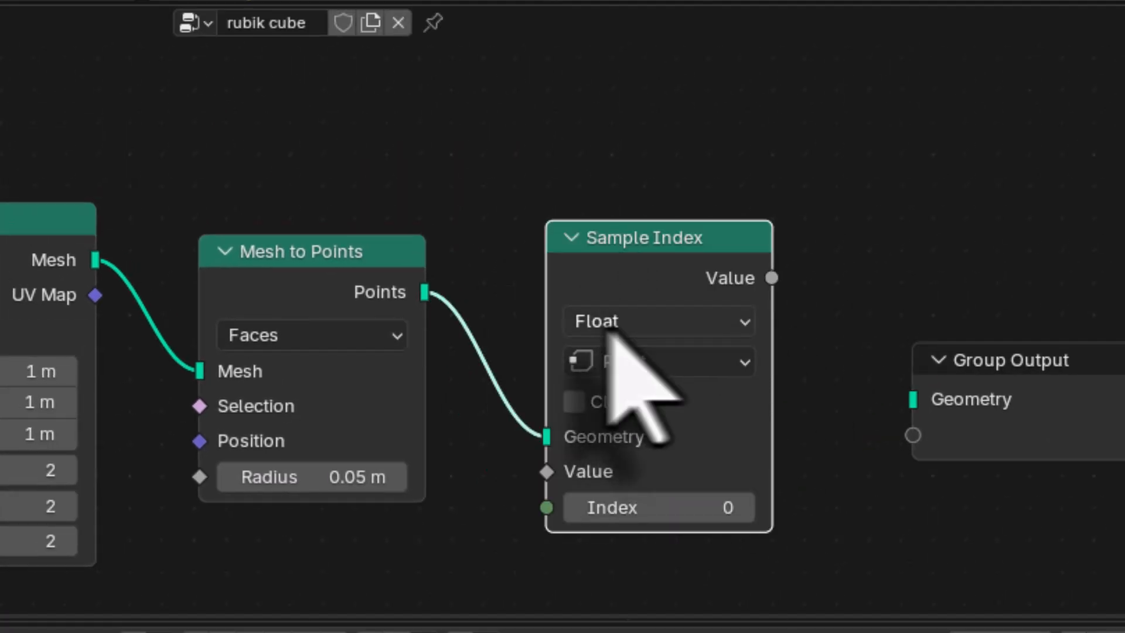
pyautogui.click(661, 328)
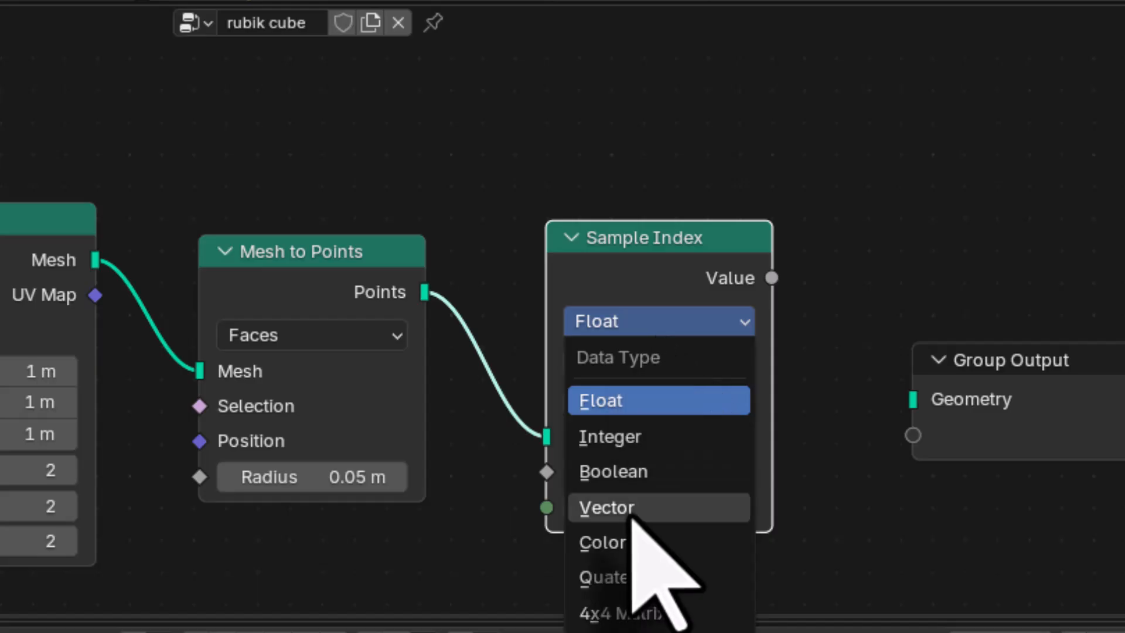
pyautogui.click(648, 507)
# Step: Add a Position node below Mesh to Points and connect it to the Value input of Sample Index
pyautogui.moveTo(633, 533); pyautogui.dragTo(734, 390, button='middle')
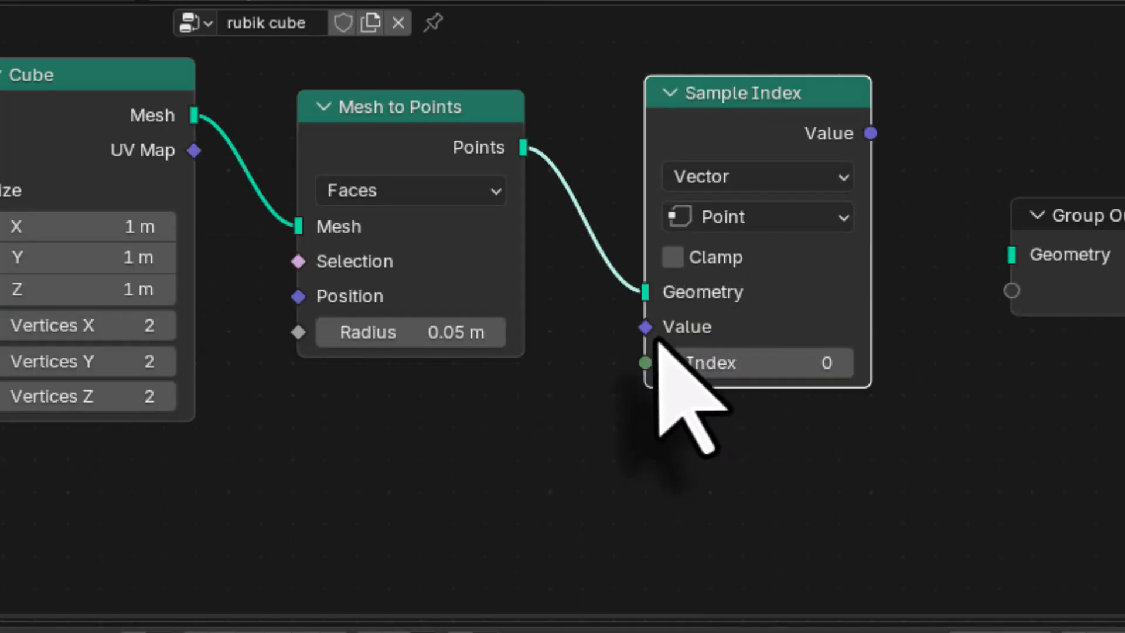
pyautogui.hotkey('shift', 'a')
pyautogui.click(524, 127)
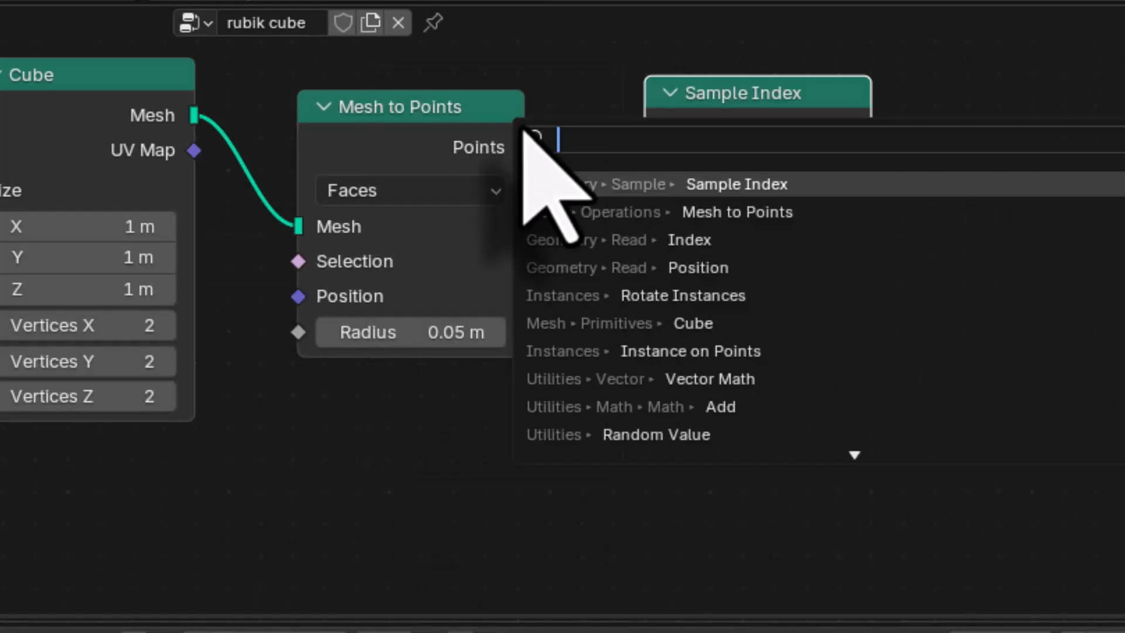
pyautogui.write('posi')
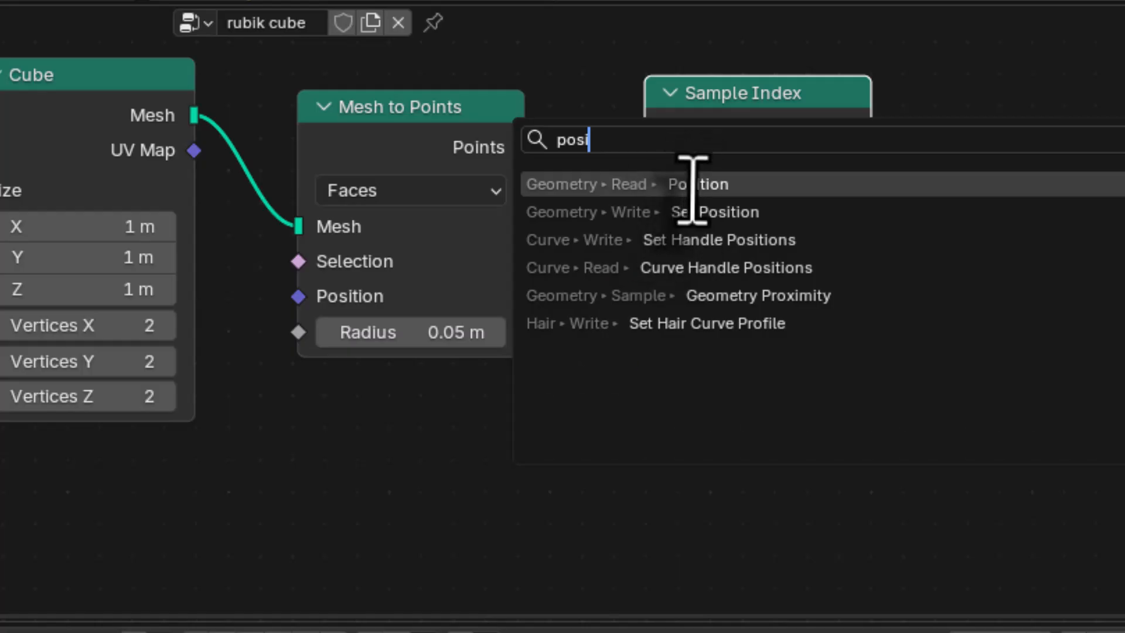
pyautogui.click(692, 189)
pyautogui.click(251, 447)
pyautogui.moveTo(495, 489); pyautogui.dragTo(648, 340)
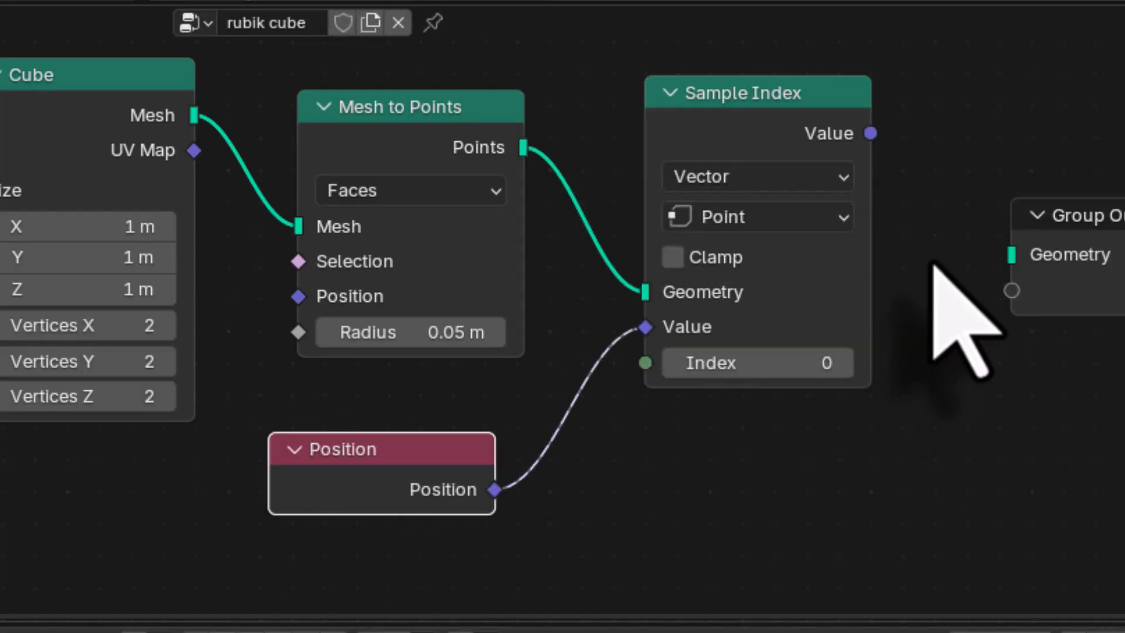
# Step: Add an Index node above the Mesh to Points node
pyautogui.moveTo(934, 267); pyautogui.dragTo(892, 432, button='middle')
pyautogui.hotkey('shift', 'a')
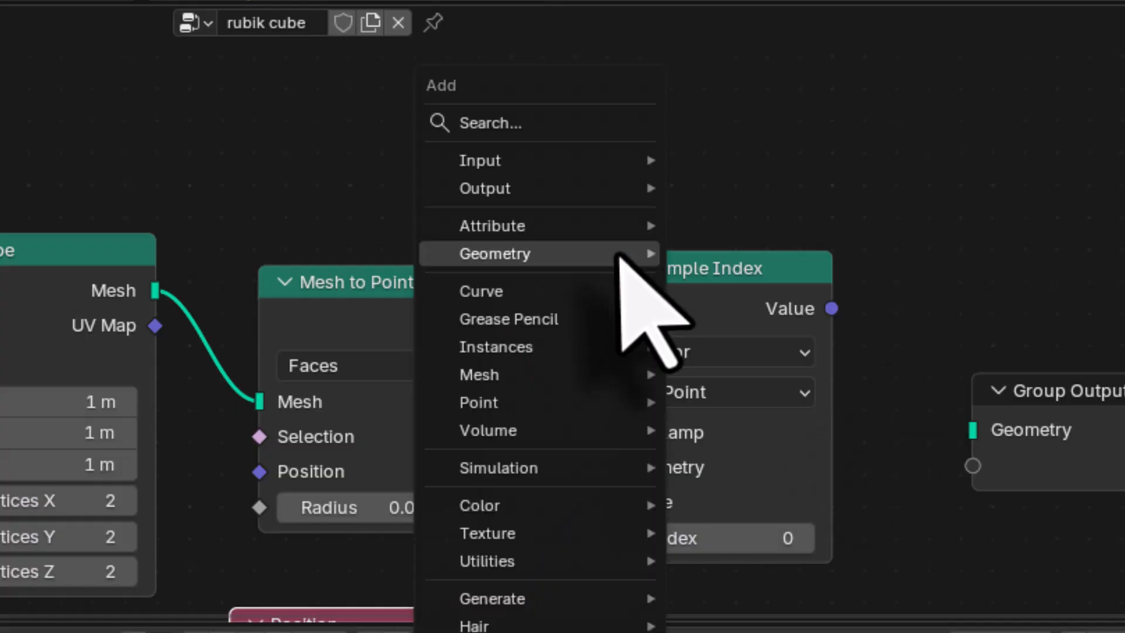
pyautogui.click(582, 123)
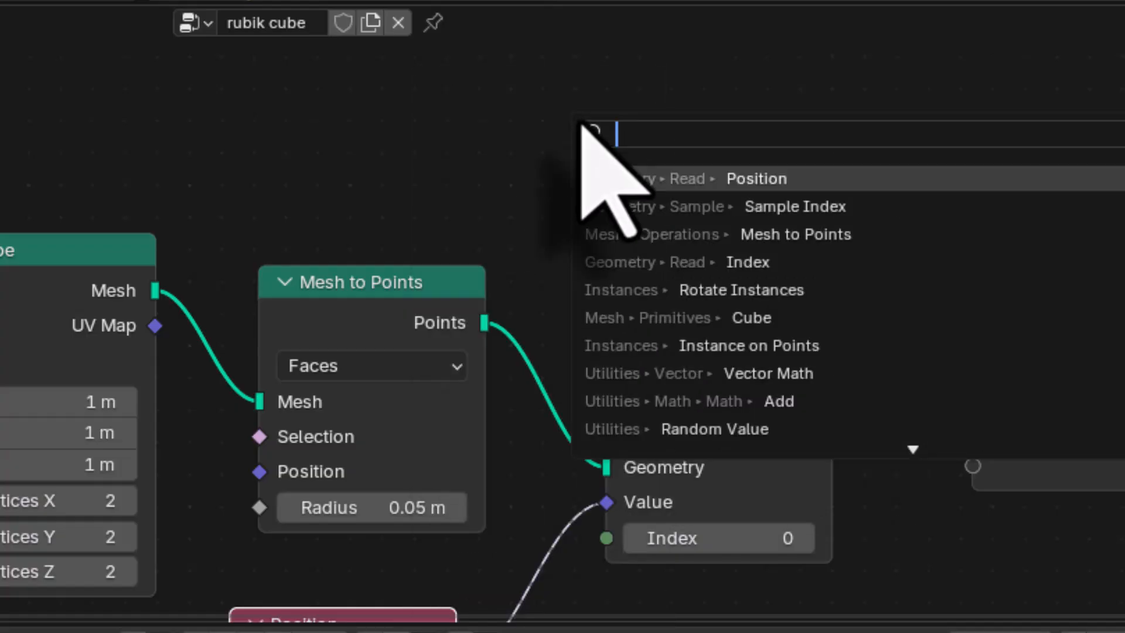
pyautogui.write('index')
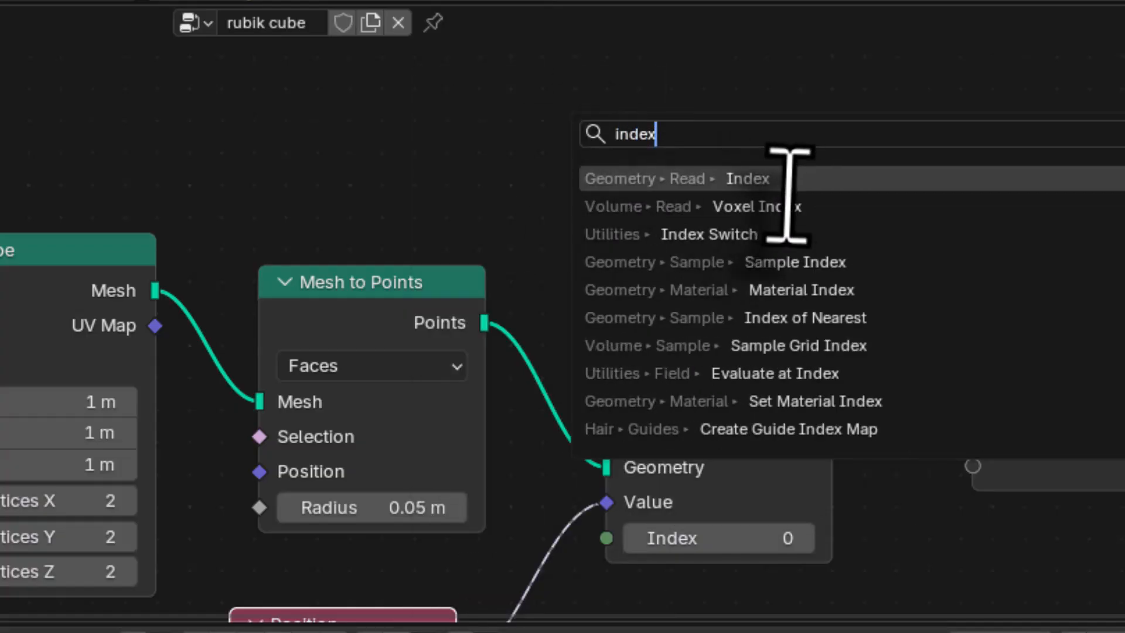
pyautogui.press('Return')
pyautogui.click(261, 120)
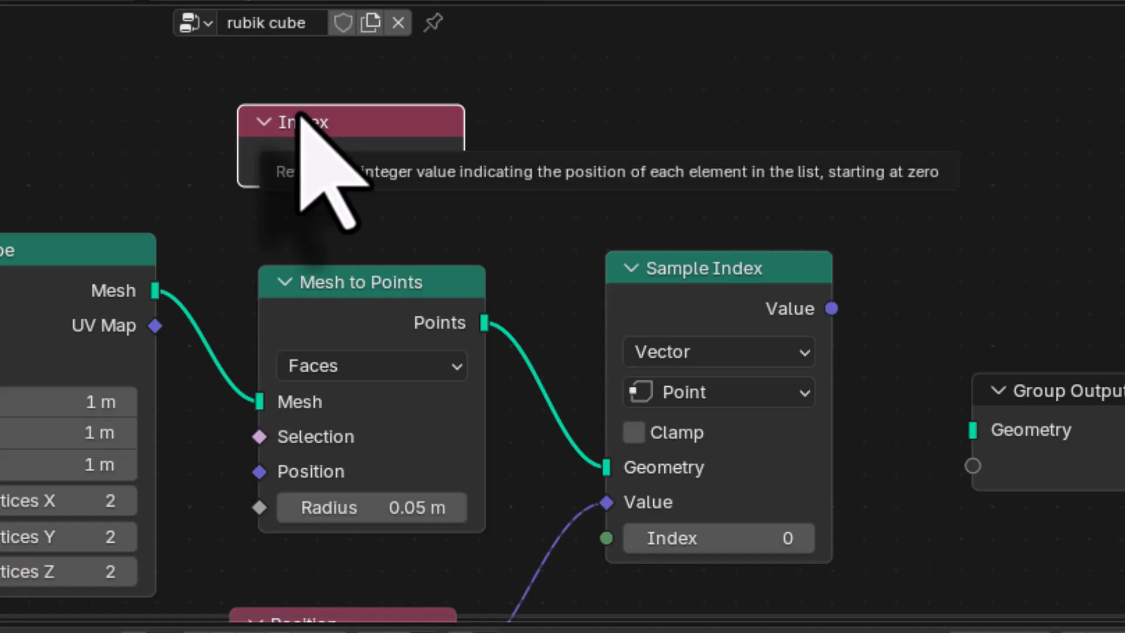
# Step: Preview Mesh to Points with a Viewer node, connect Index to it, and display the index numbers on the points through the viewport overlays
pyautogui.keyDown('ctrl'); pyautogui.keyDown('shift'); pyautogui.click(369, 285); pyautogui.keyUp('shift'); pyautogui.keyUp('ctrl')
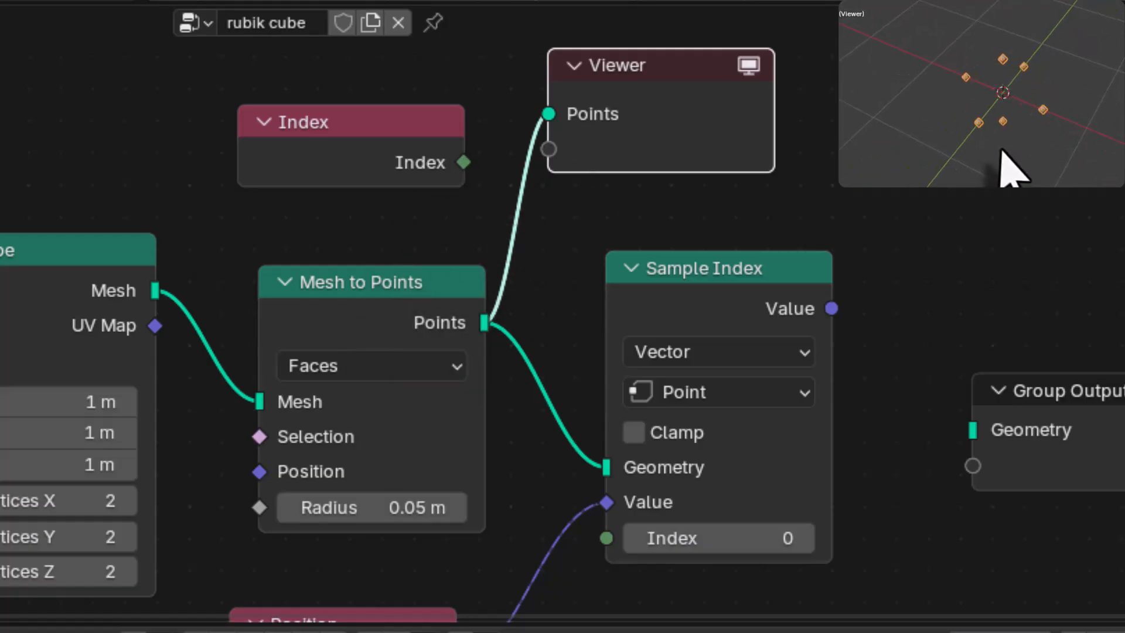
pyautogui.moveTo(464, 162); pyautogui.dragTo(551, 163)
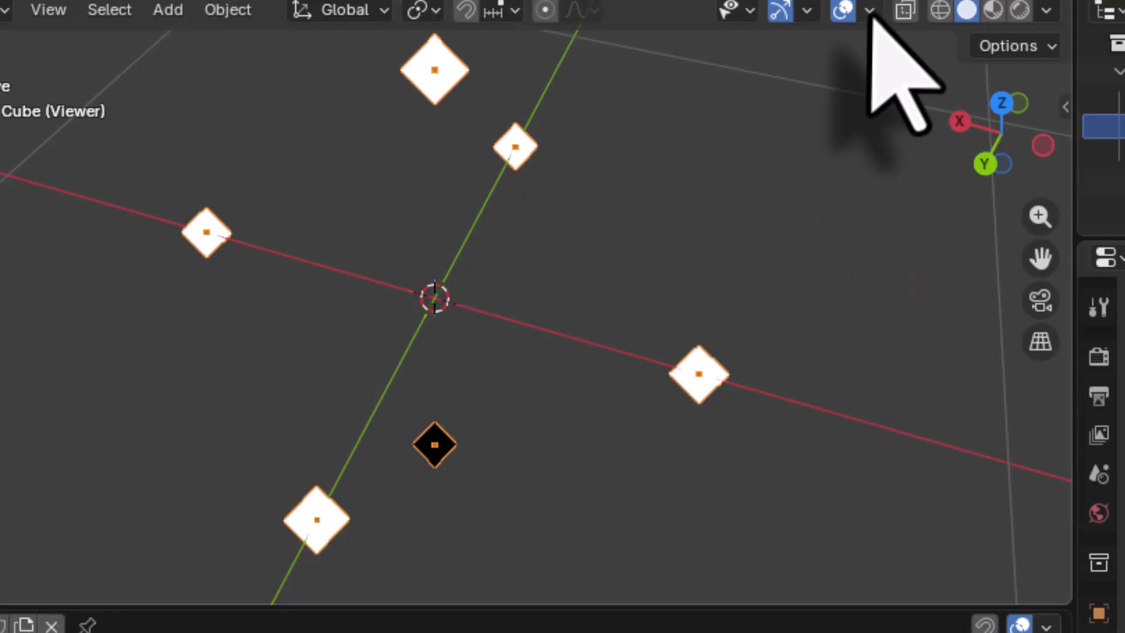
pyautogui.click(871, 10)
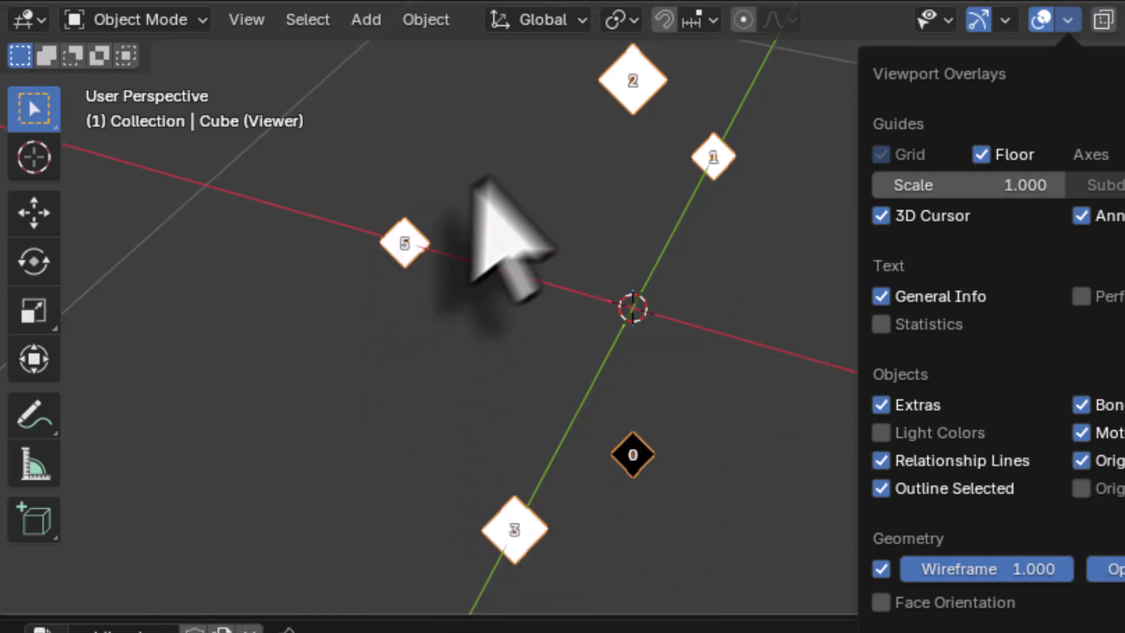
pyautogui.click(1068, 21)
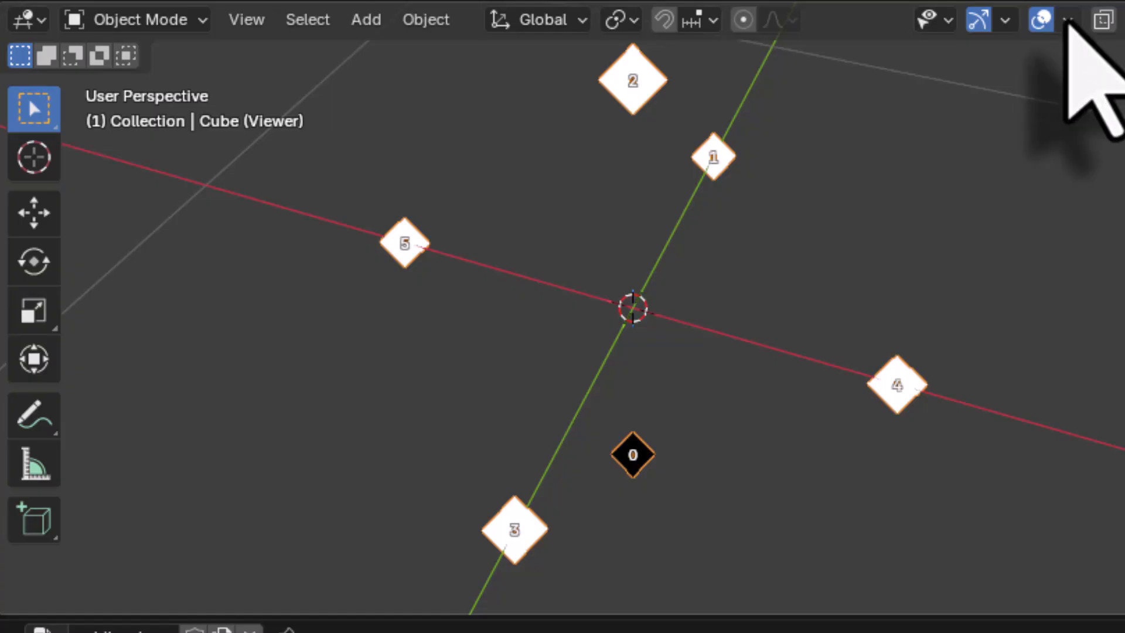
# Step: In the top view, annotate the numbers 4, 5, 1 and 3 beside the points with those indices
pyautogui.press('KP_7')
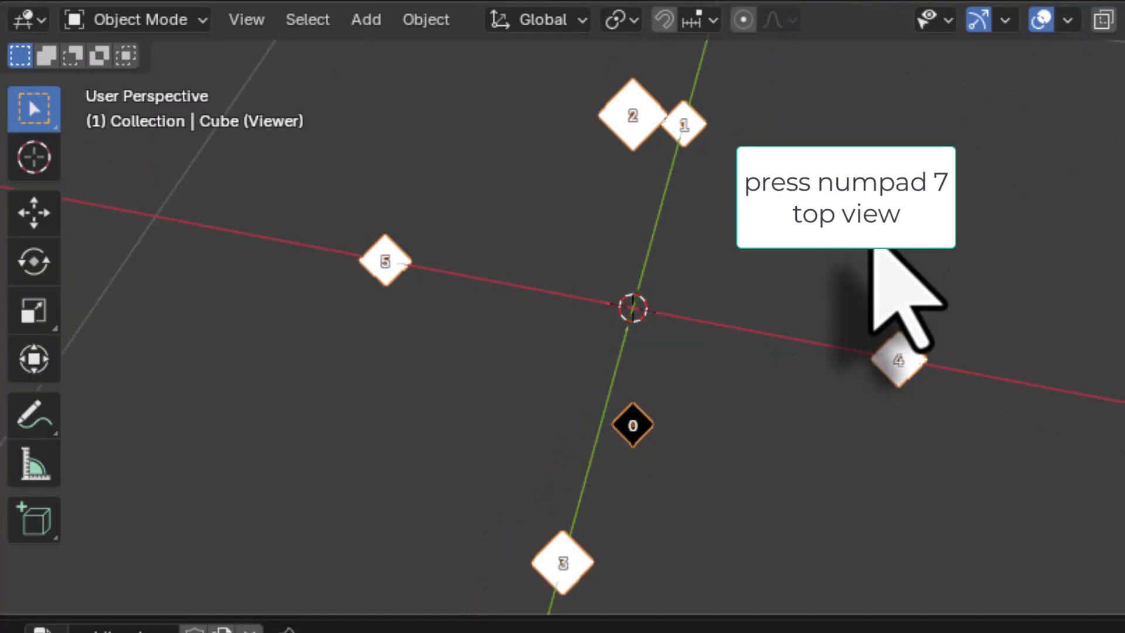
pyautogui.press('KP_7')
pyautogui.scroll(-2, 873, 249)
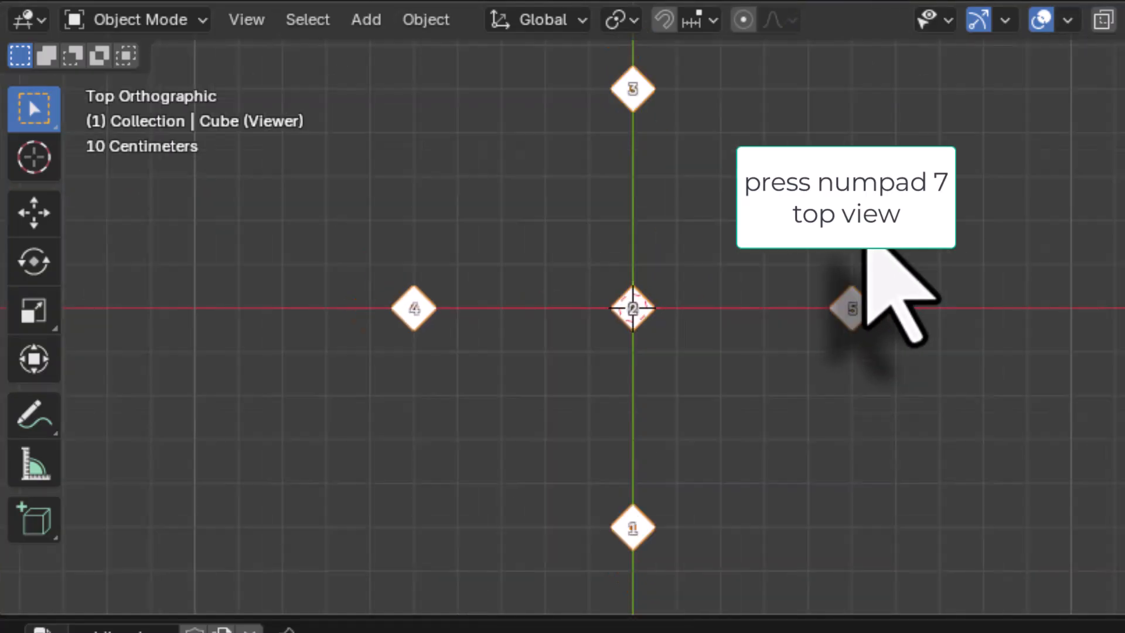
pyautogui.click(30, 417)
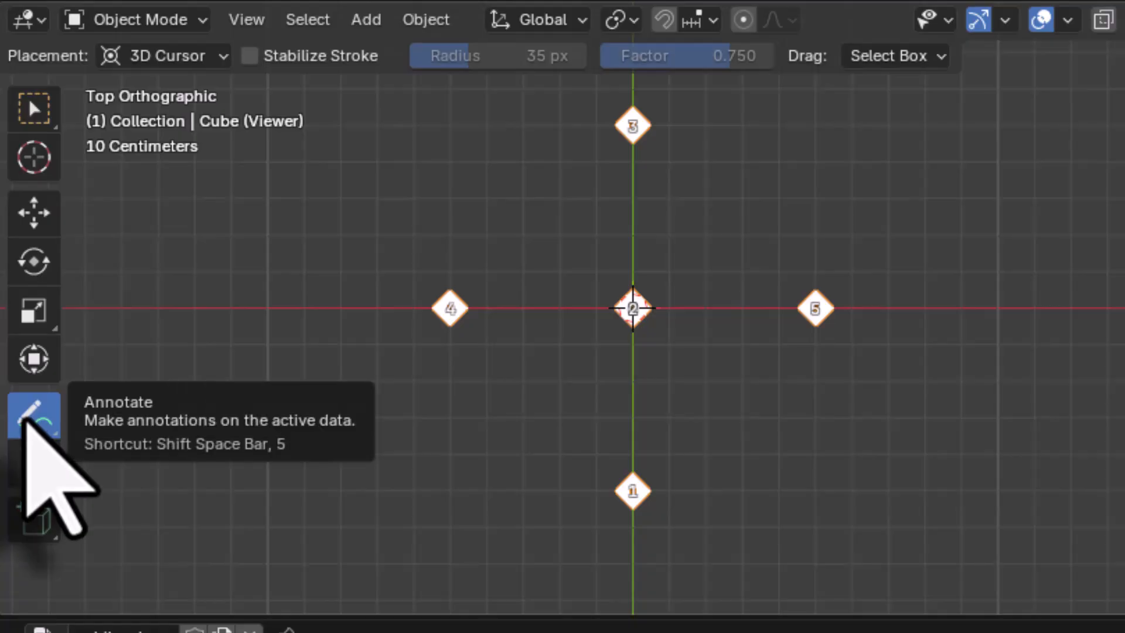
pyautogui.moveTo(343, 287)
pyautogui.mouseDown()
pyautogui.moveTo(337, 340)
pyautogui.moveTo(403, 349)
pyautogui.moveTo(371, 371)
pyautogui.mouseUp()
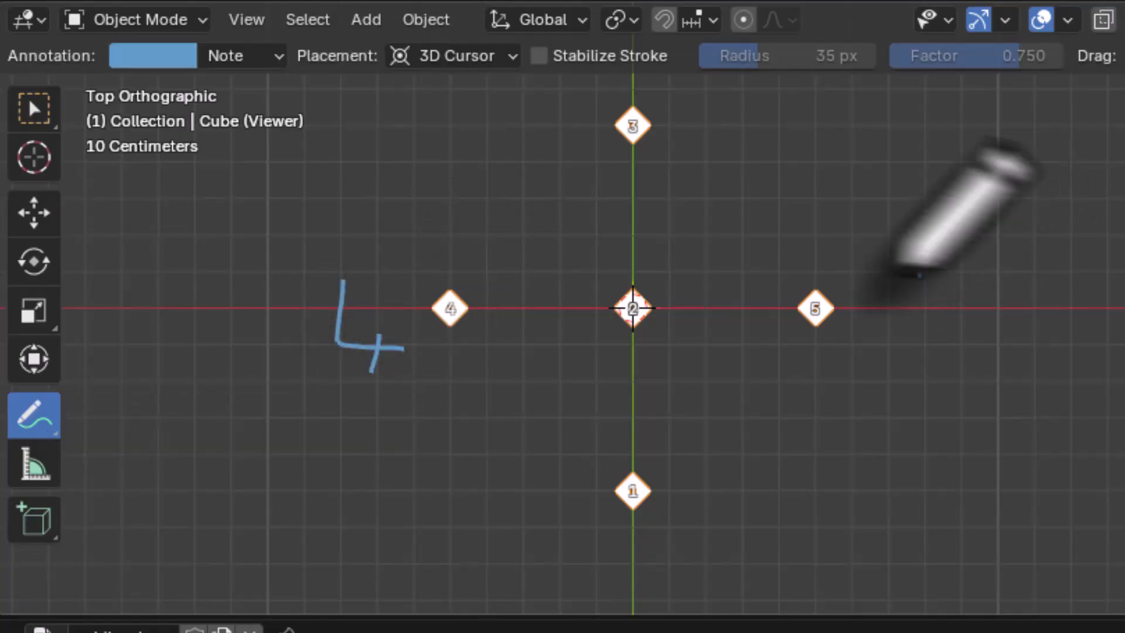
pyautogui.moveTo(920, 273); pyautogui.dragTo(888, 346)
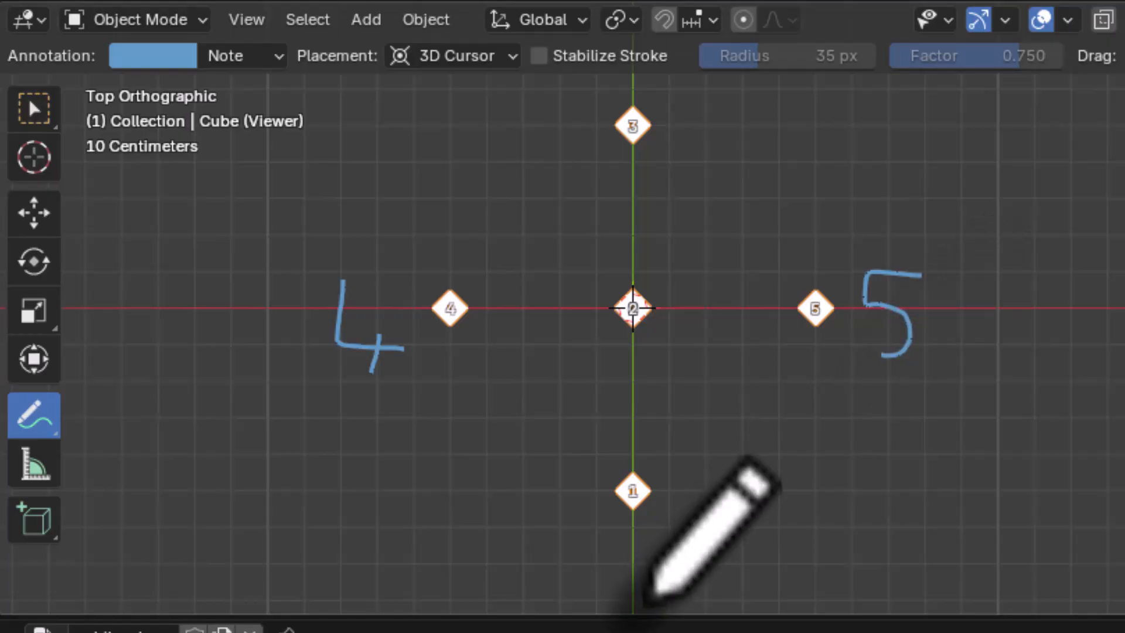
pyautogui.moveTo(621, 538)
pyautogui.mouseDown()
pyautogui.moveTo(651, 577)
pyautogui.moveTo(683, 587)
pyautogui.mouseUp()
pyautogui.keyDown('shift'); pyautogui.moveTo(759, 282); pyautogui.dragTo(750, 416, button='middle'); pyautogui.keyUp('shift')
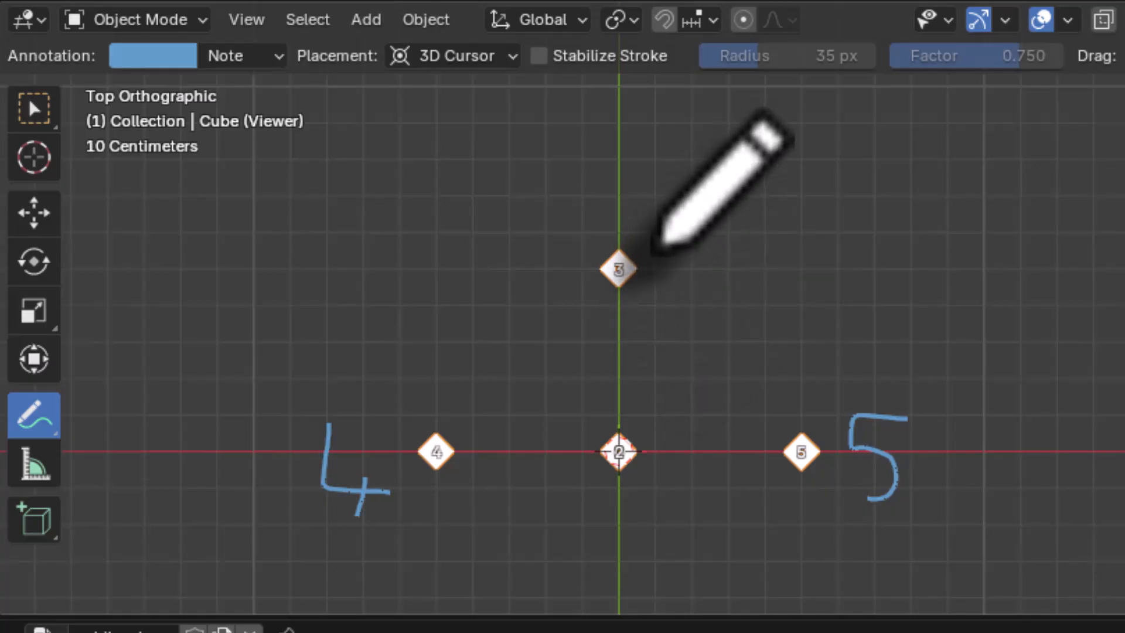
pyautogui.moveTo(601, 177)
pyautogui.mouseDown()
pyautogui.moveTo(625, 177)
pyautogui.moveTo(606, 214)
pyautogui.moveTo(642, 222)
pyautogui.moveTo(593, 236)
pyautogui.mouseUp()
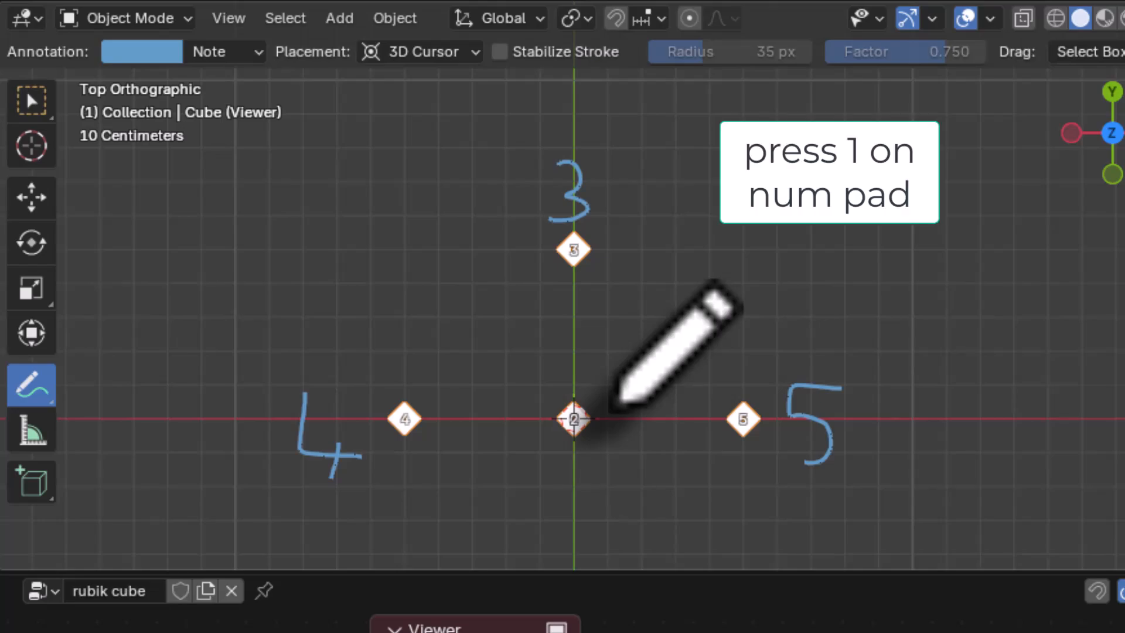
# Step: In the front view, annotate 2 above the upper point and 0 below the lower point
pyautogui.press('KP_1')
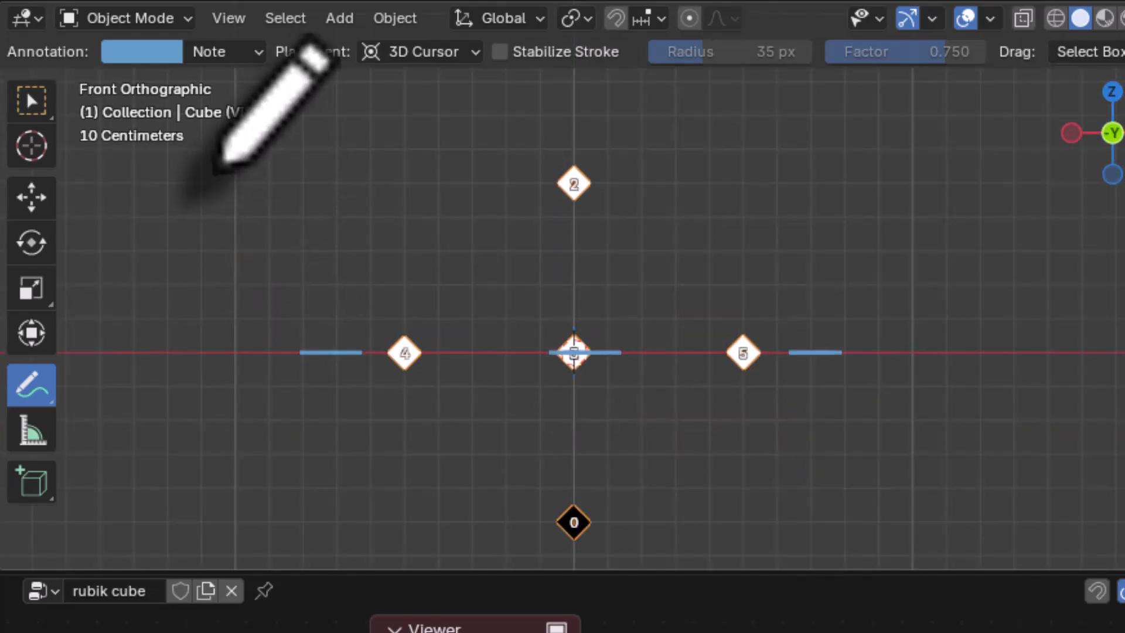
pyautogui.moveTo(554, 99)
pyautogui.mouseDown()
pyautogui.moveTo(580, 125)
pyautogui.moveTo(552, 141)
pyautogui.moveTo(592, 147)
pyautogui.mouseUp()
pyautogui.keyDown('shift'); pyautogui.moveTo(668, 440); pyautogui.dragTo(673, 339, button='middle'); pyautogui.keyUp('shift')
pyautogui.moveTo(584, 468)
pyautogui.mouseDown()
pyautogui.moveTo(608, 493)
pyautogui.moveTo(586, 467)
pyautogui.mouseUp()
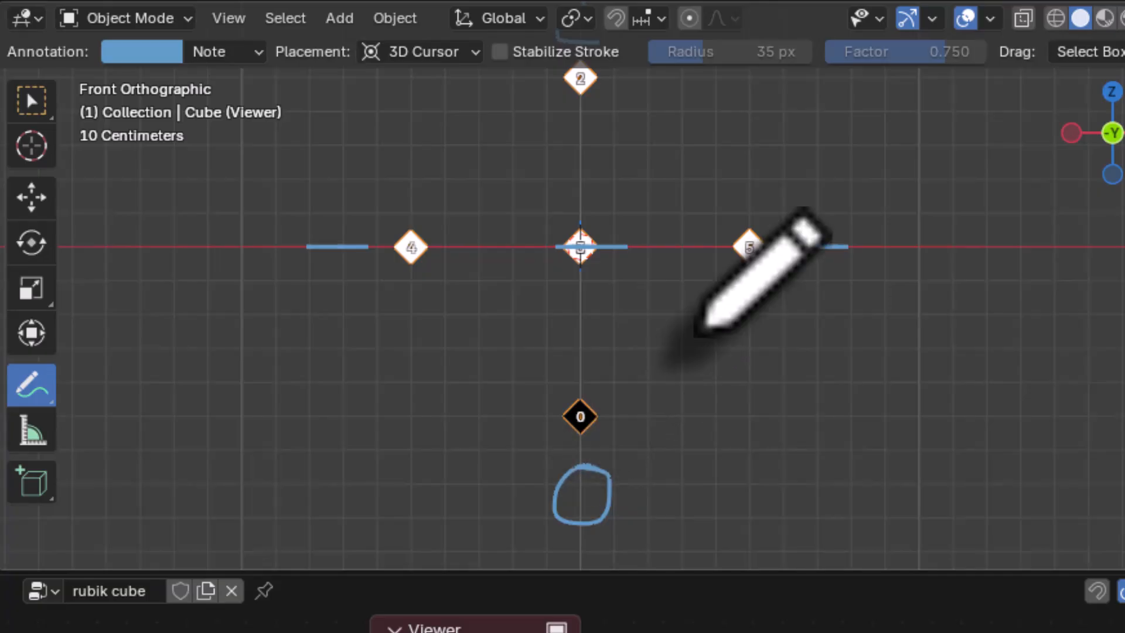
pyautogui.moveTo(696, 331)
pyautogui.mouseDown(button='middle')
pyautogui.moveTo(674, 371)
pyautogui.moveTo(659, 359)
pyautogui.moveTo(623, 395)
pyautogui.moveTo(711, 407)
pyautogui.moveTo(730, 445)
pyautogui.moveTo(658, 402)
pyautogui.moveTo(648, 409)
pyautogui.mouseUp(button='middle')
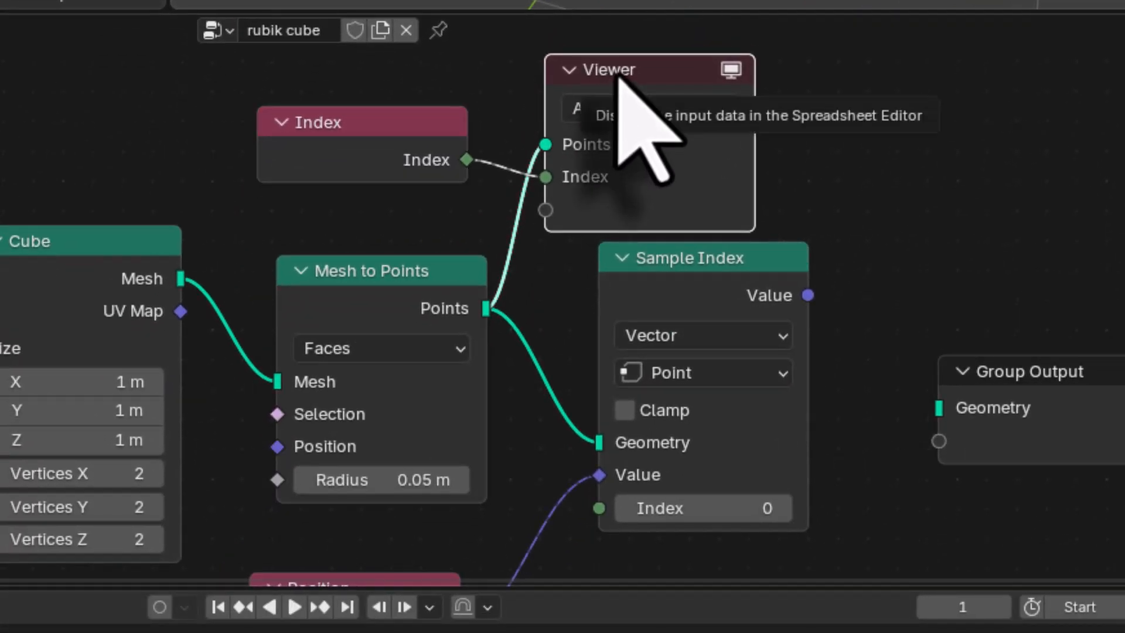
# Step: Delete the Viewer node and the Index node
pyautogui.press('x')
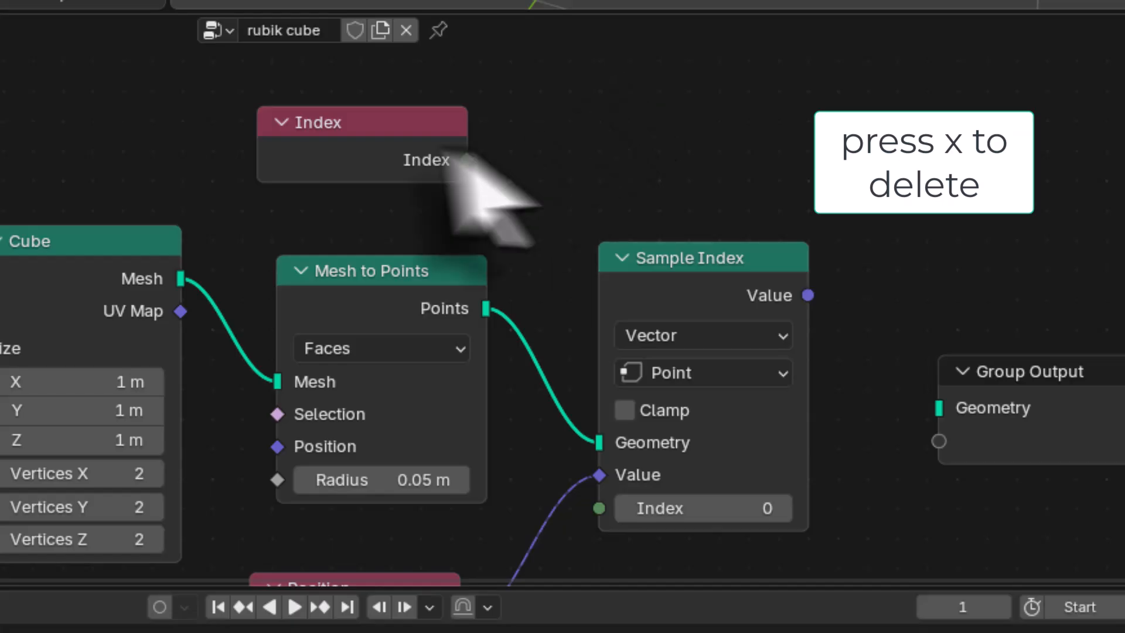
pyautogui.click(391, 130)
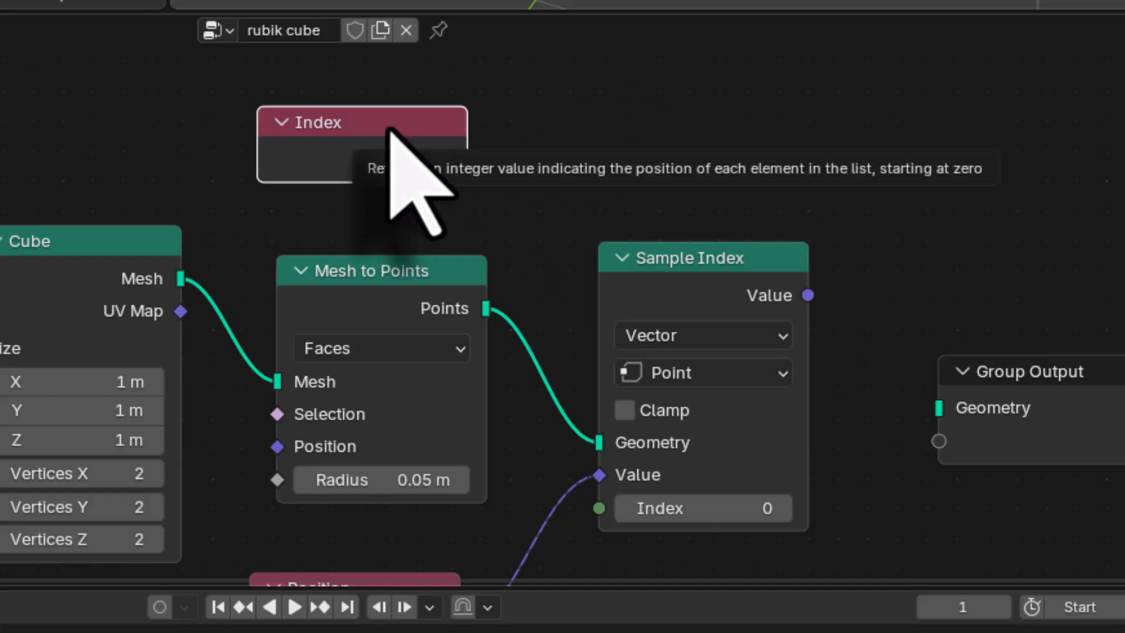
pyautogui.press('x')
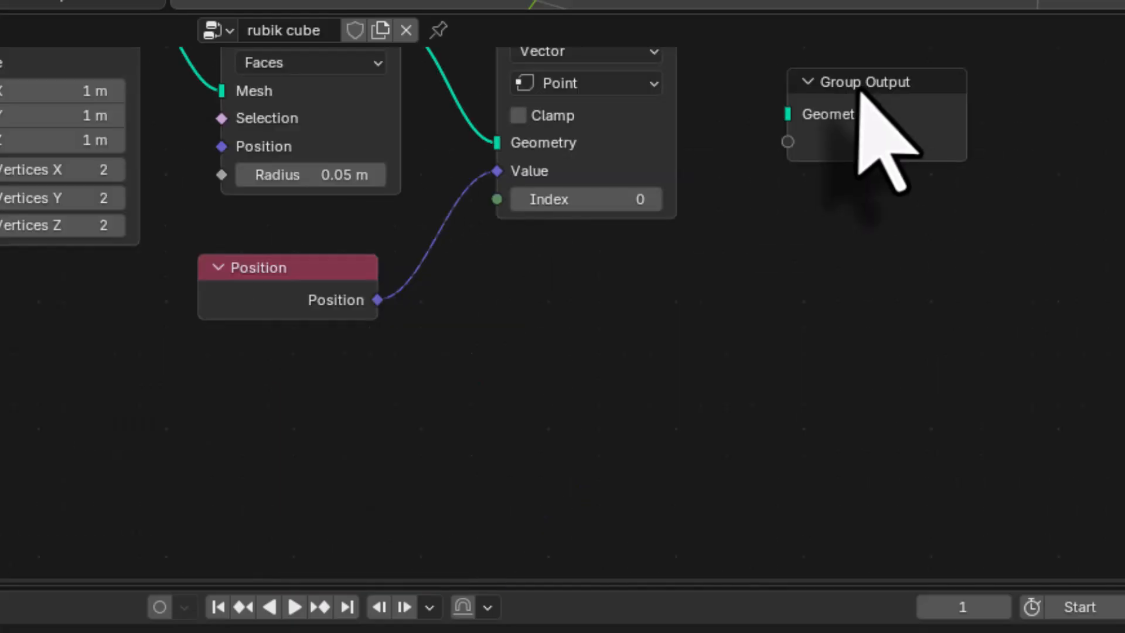
# Step: Move the Group Output node below the sampling nodes and connect the Rotate Instances output to it
pyautogui.moveTo(860, 93); pyautogui.dragTo(891, 326)
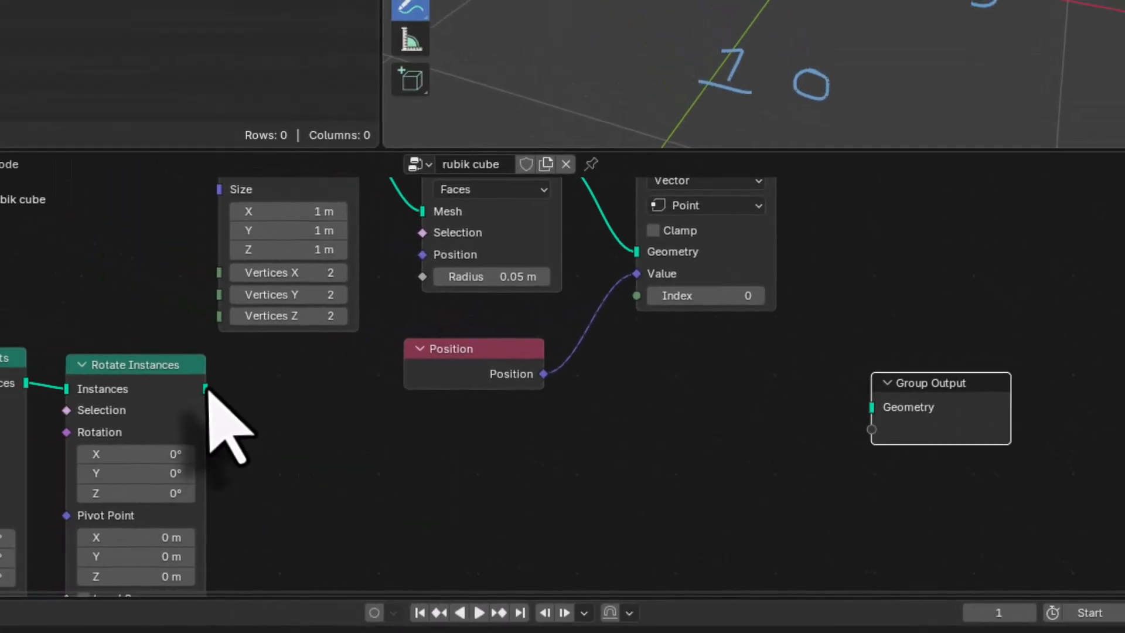
pyautogui.moveTo(207, 389); pyautogui.dragTo(870, 417)
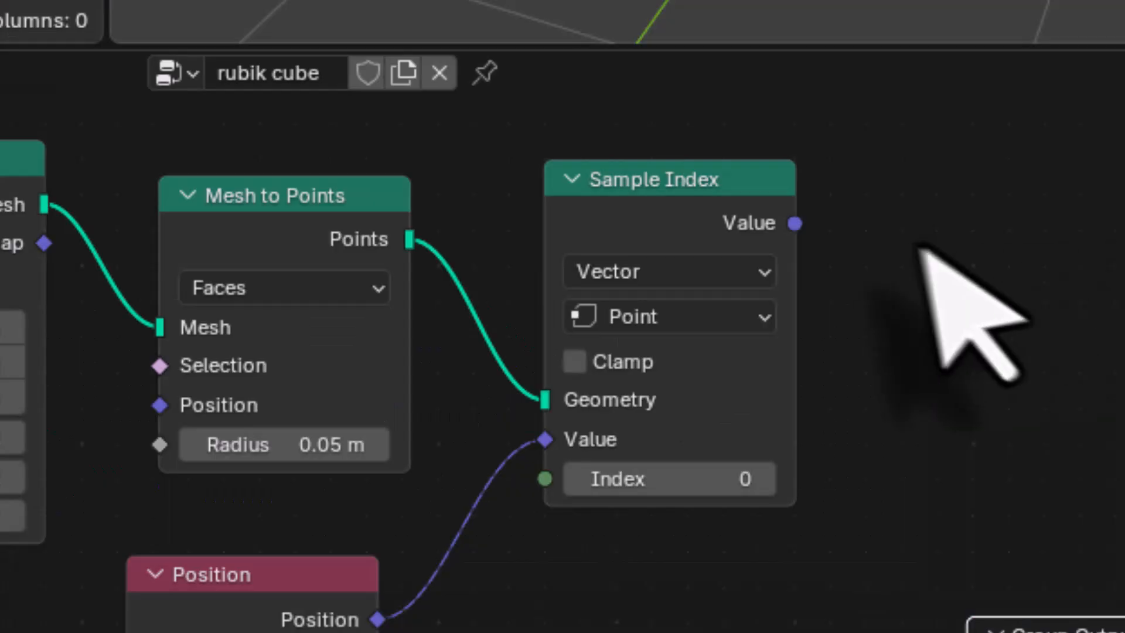
# Step: Add a Separate XYZ node beside Sample Index and connect Sample Index's Value output to its Vector input
pyautogui.hotkey('shift', 'a')
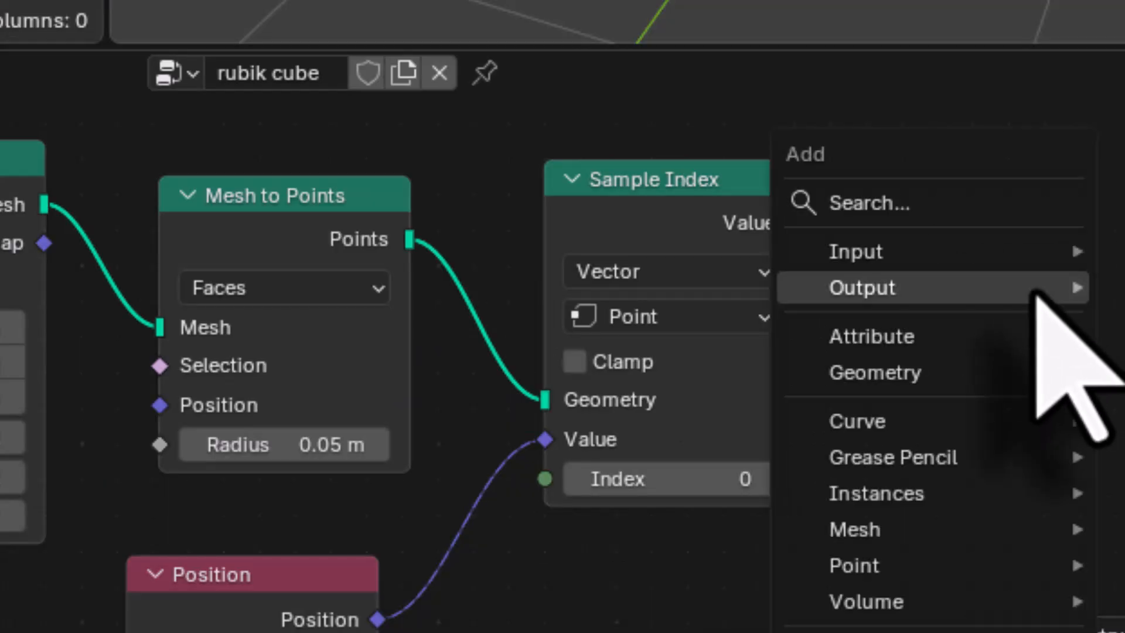
pyautogui.click(958, 207)
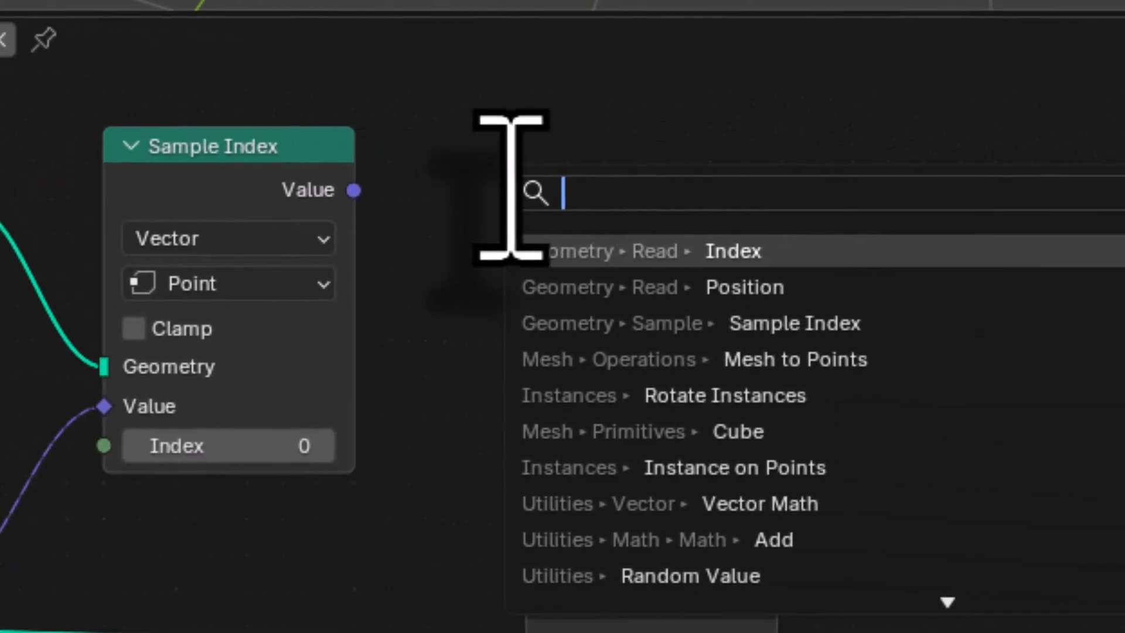
pyautogui.write('seperat')
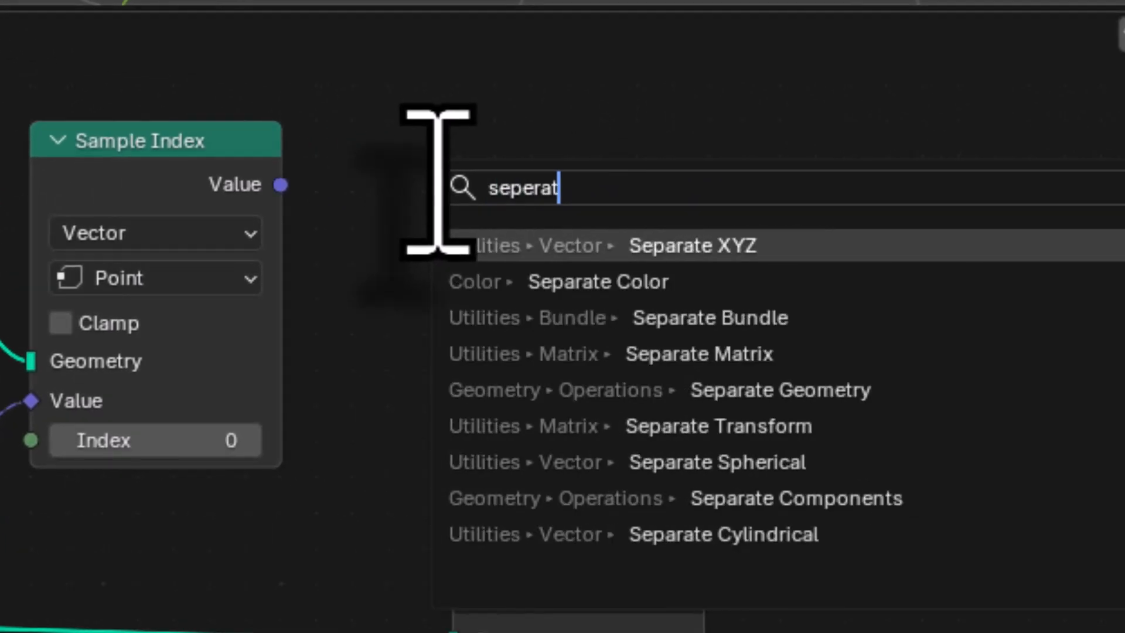
pyautogui.click(658, 246)
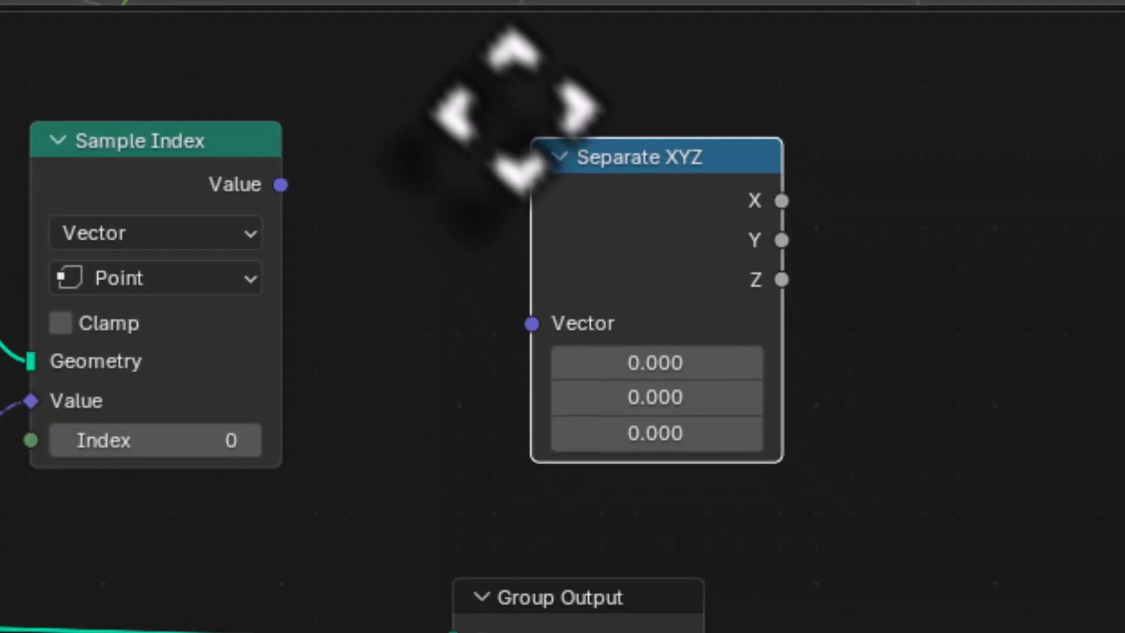
pyautogui.click(465, 375)
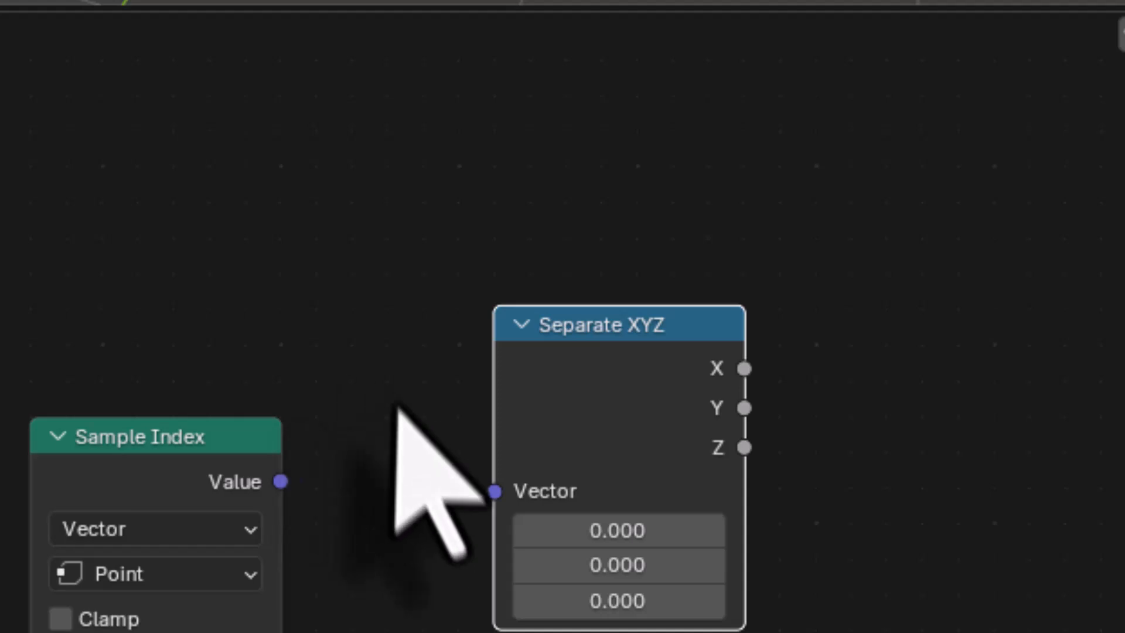
pyautogui.moveTo(282, 482); pyautogui.dragTo(494, 514)
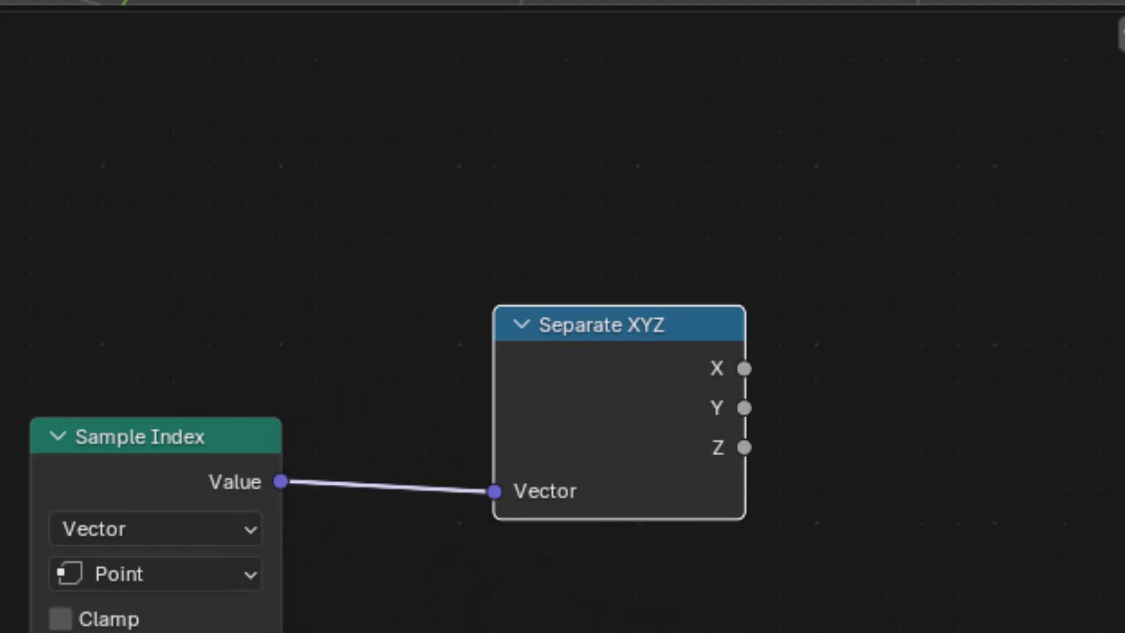
# Step: Duplicate the Separate XYZ node below the original and move Group Output down to make room
pyautogui.moveTo(494, 516); pyautogui.dragTo(146, 374, button='middle')
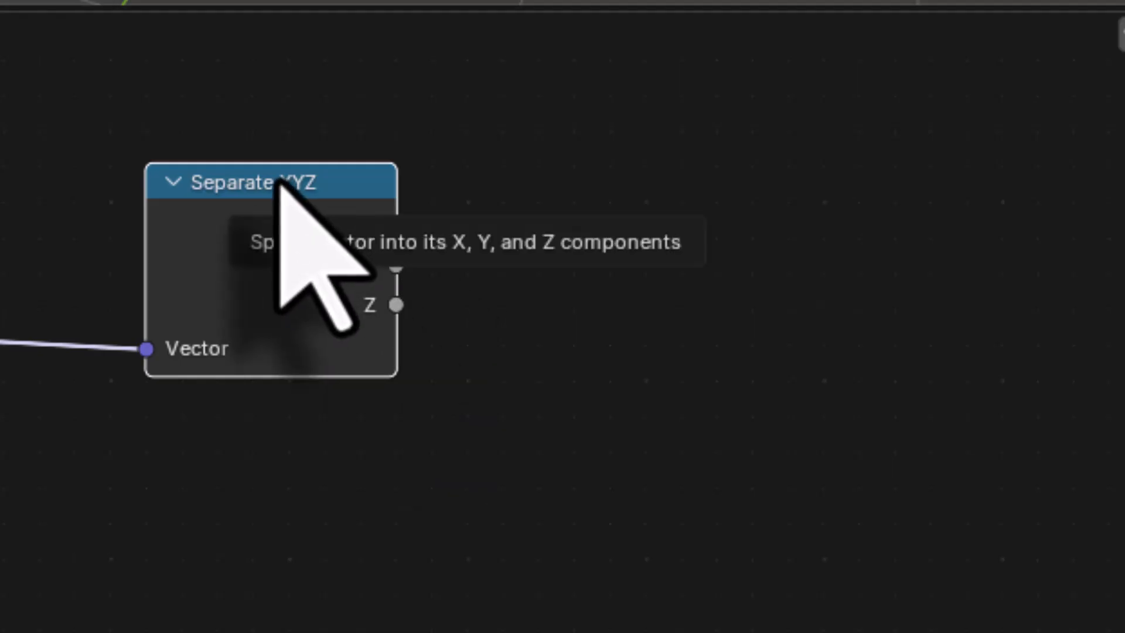
pyautogui.hotkey('shift', 'd')
pyautogui.click(260, 435)
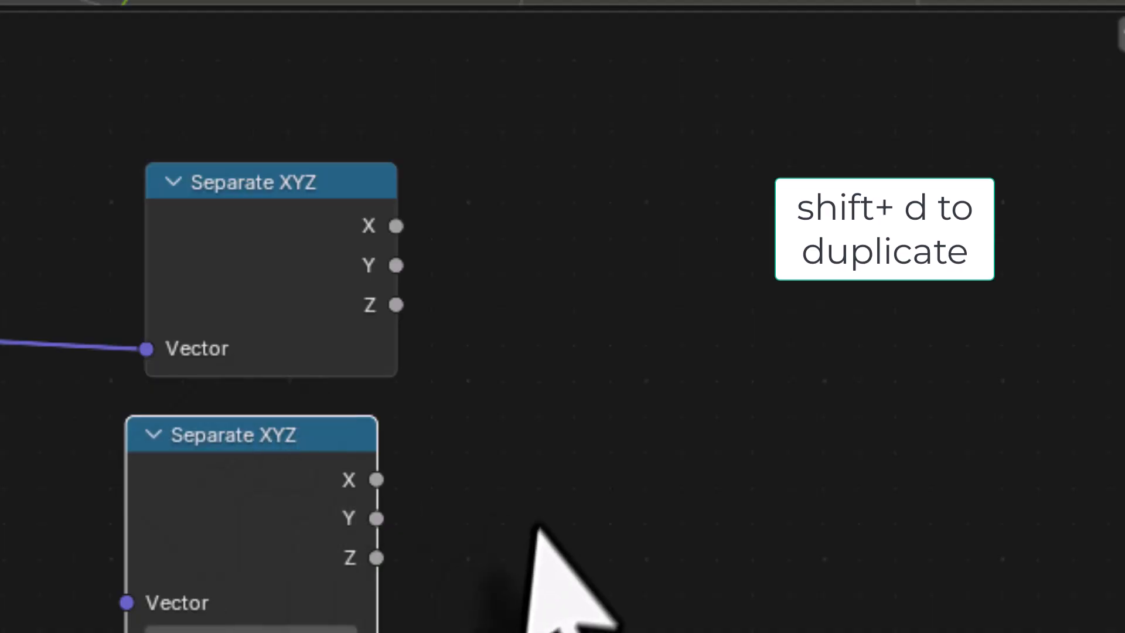
pyautogui.moveTo(275, 632); pyautogui.dragTo(214, 522, button='middle')
pyautogui.moveTo(213, 522); pyautogui.dragTo(195, 632)
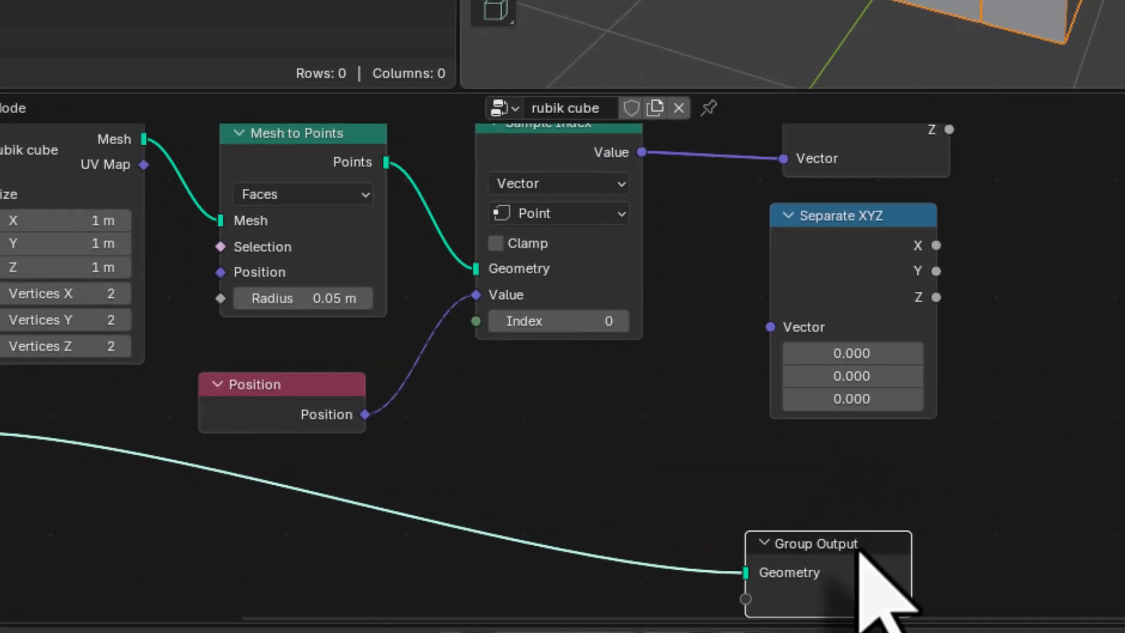
pyautogui.moveTo(882, 217); pyautogui.dragTo(904, 214)
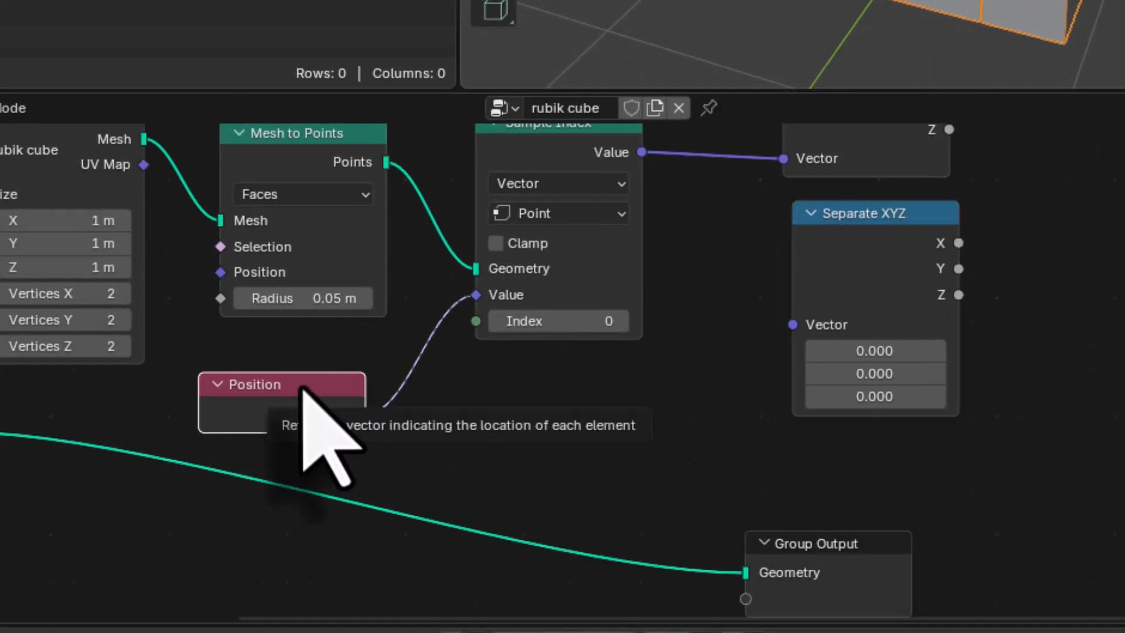
# Step: Duplicate the Position node below Sample Index and connect the copy to the second Separate XYZ's Vector input
pyautogui.hotkey('shift', 'd')
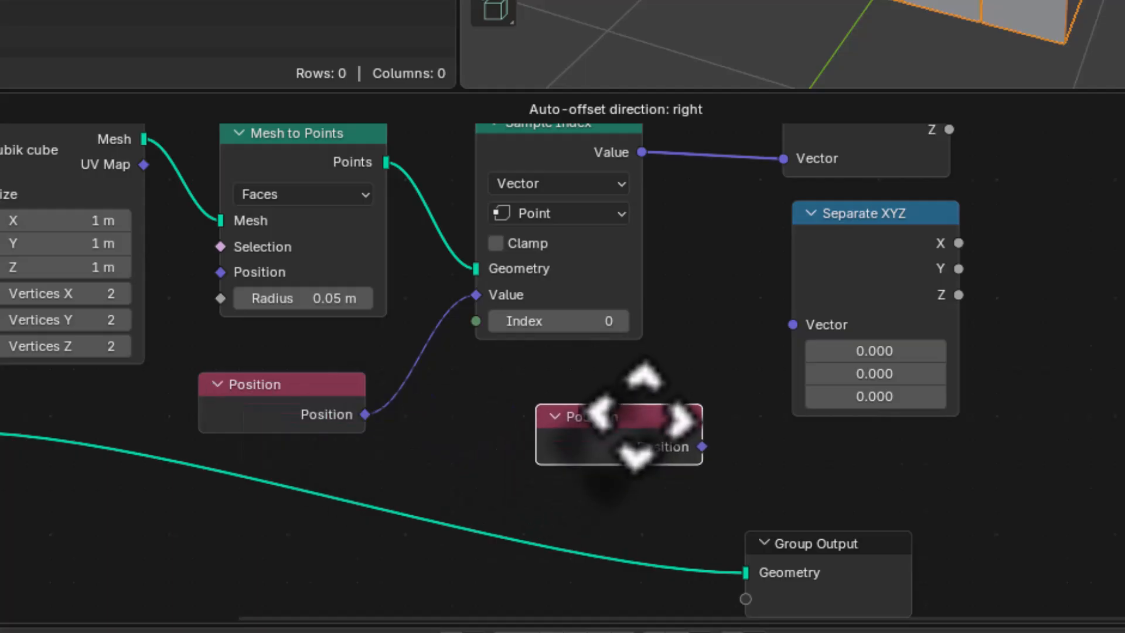
pyautogui.click(595, 388)
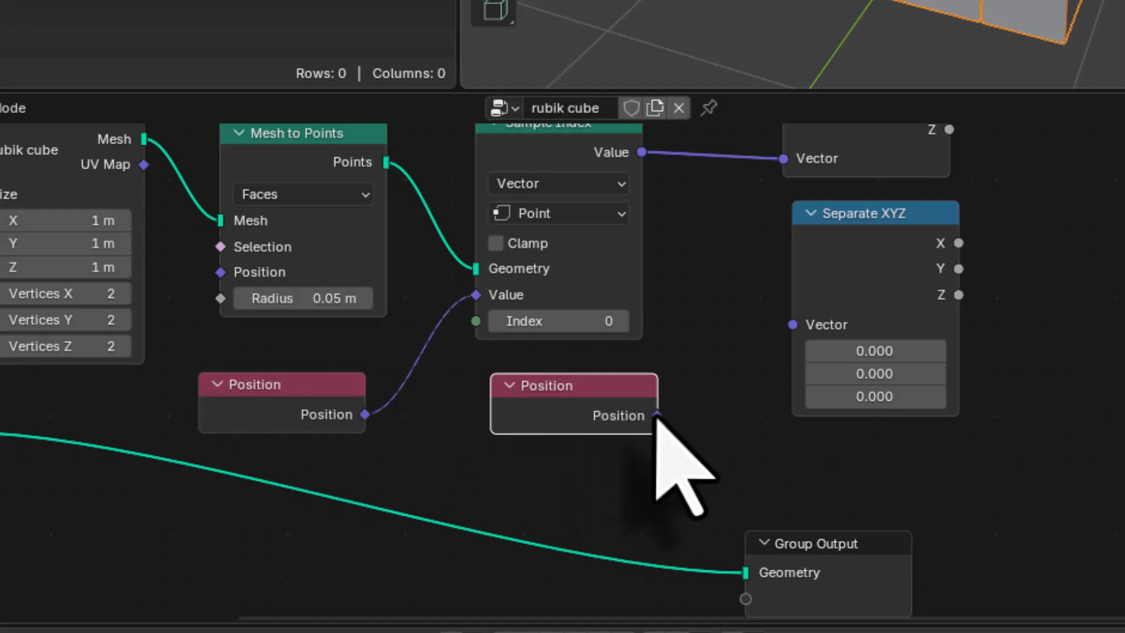
pyautogui.moveTo(657, 415); pyautogui.dragTo(793, 324)
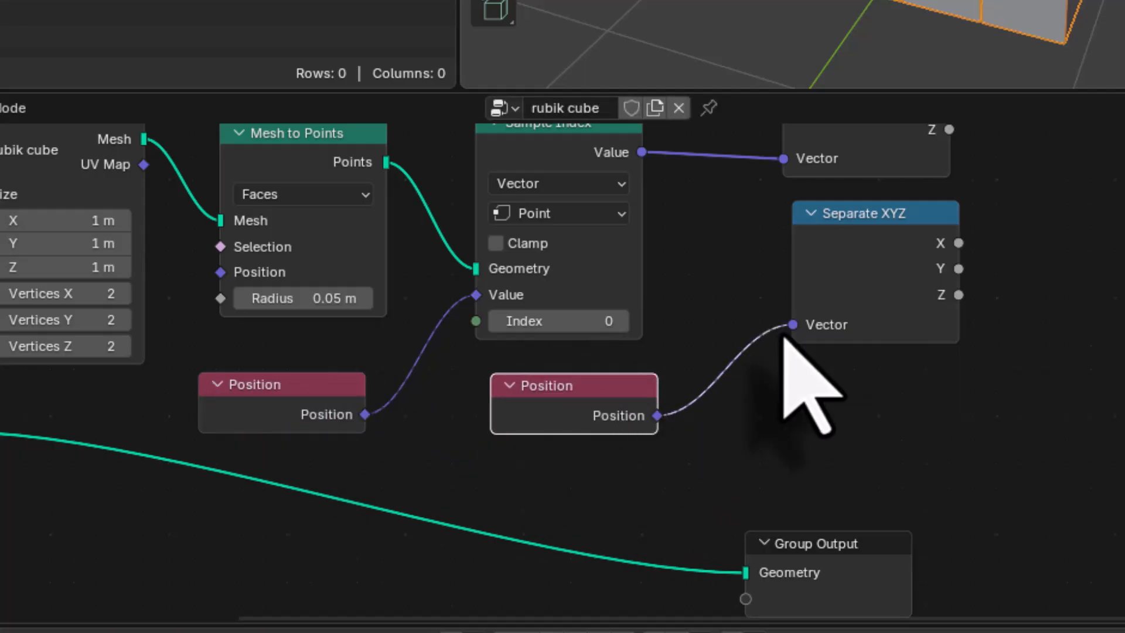
# Step: Add a Compare node set to Equal and connect the Z outputs of the upper and lower Separate XYZ nodes to A and B
pyautogui.moveTo(1024, 283); pyautogui.dragTo(796, 457, button='middle')
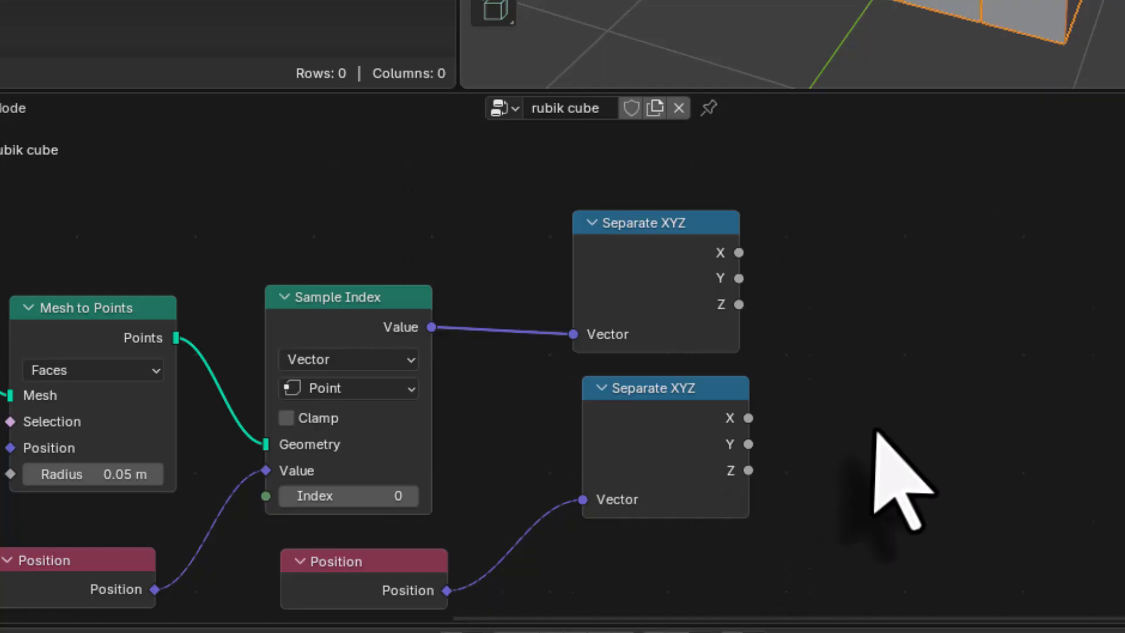
pyautogui.hotkey('shift', 'a')
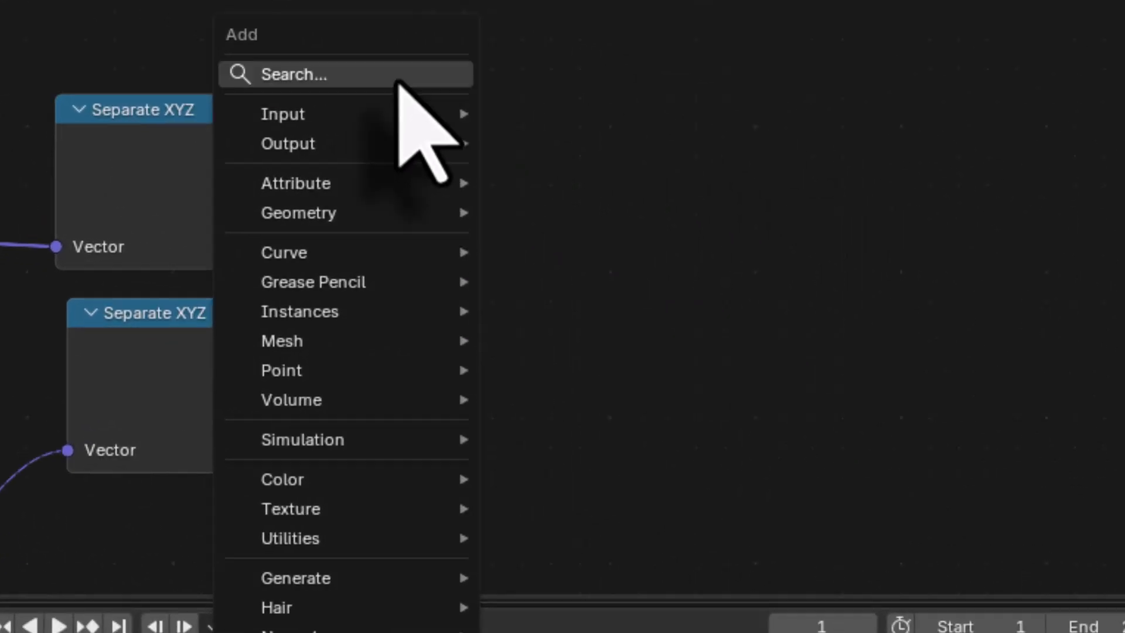
pyautogui.click(398, 80)
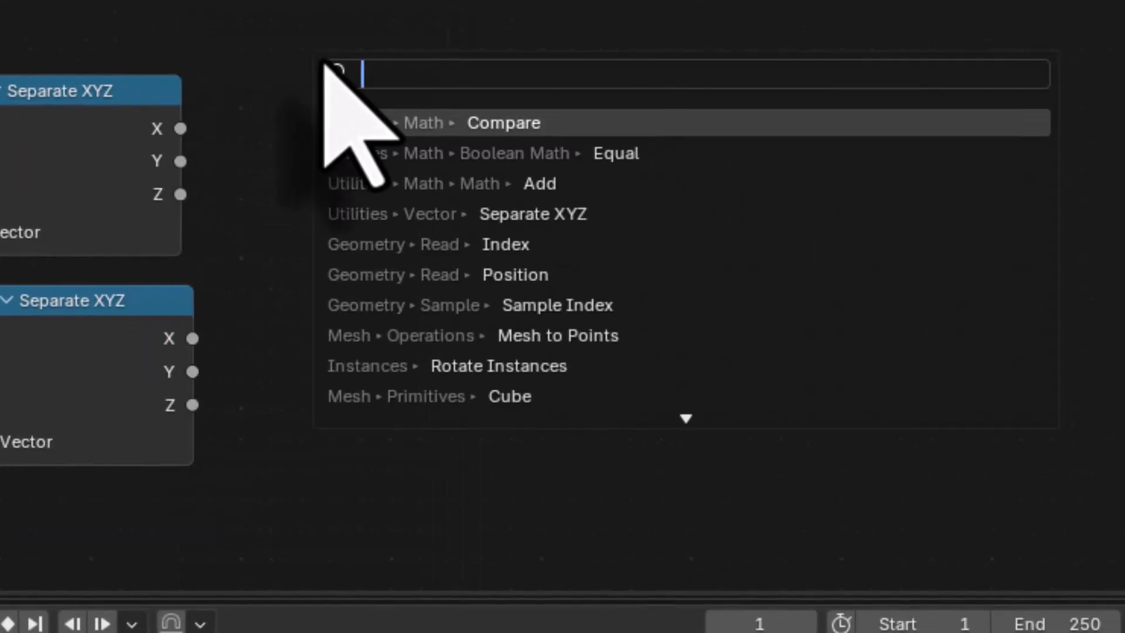
pyautogui.write('COMPA')
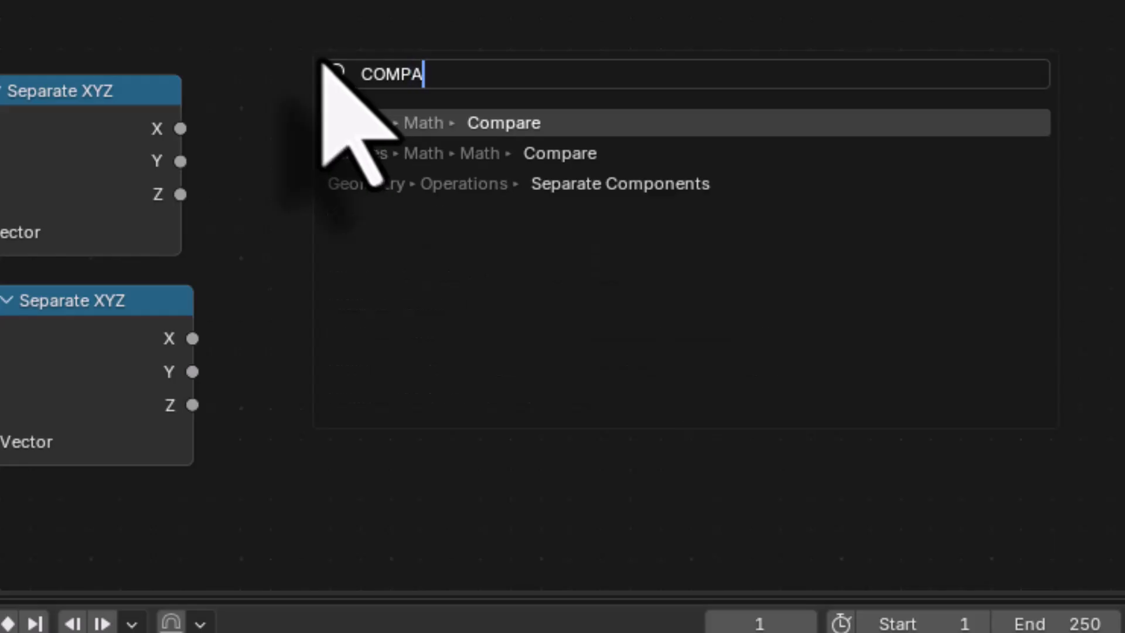
pyautogui.press('Return')
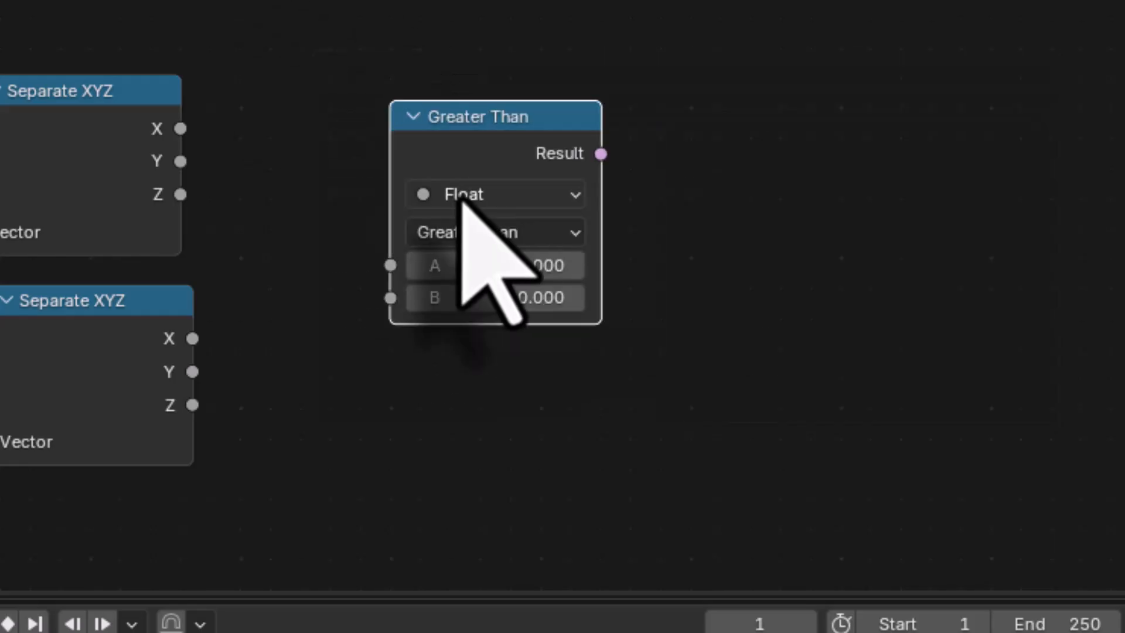
pyautogui.click(481, 199)
pyautogui.click(484, 232)
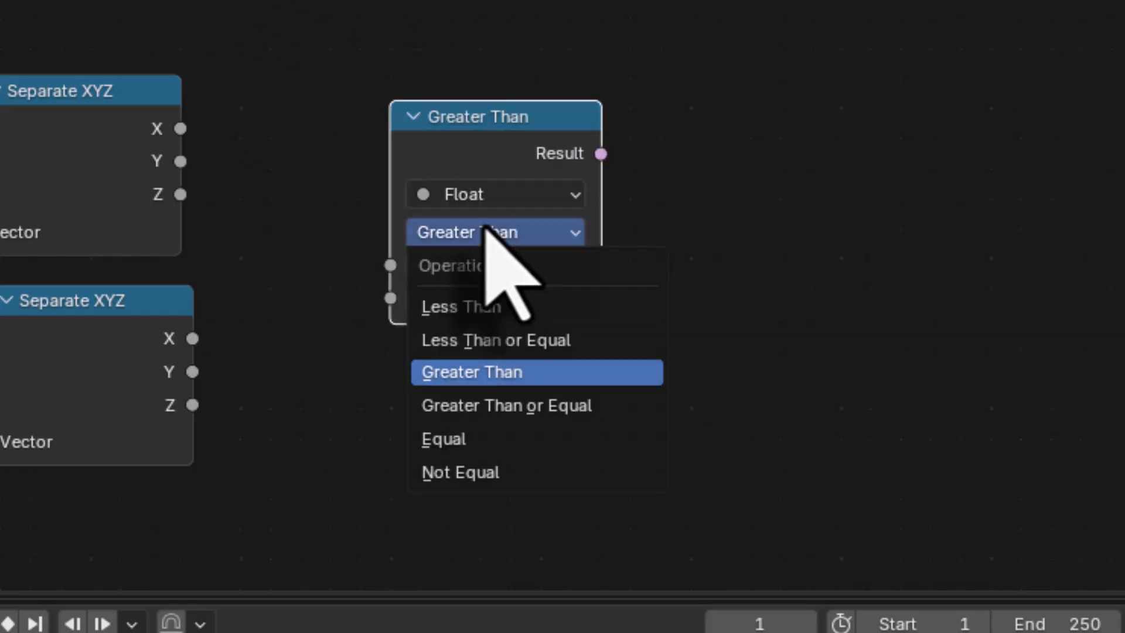
pyautogui.click(464, 446)
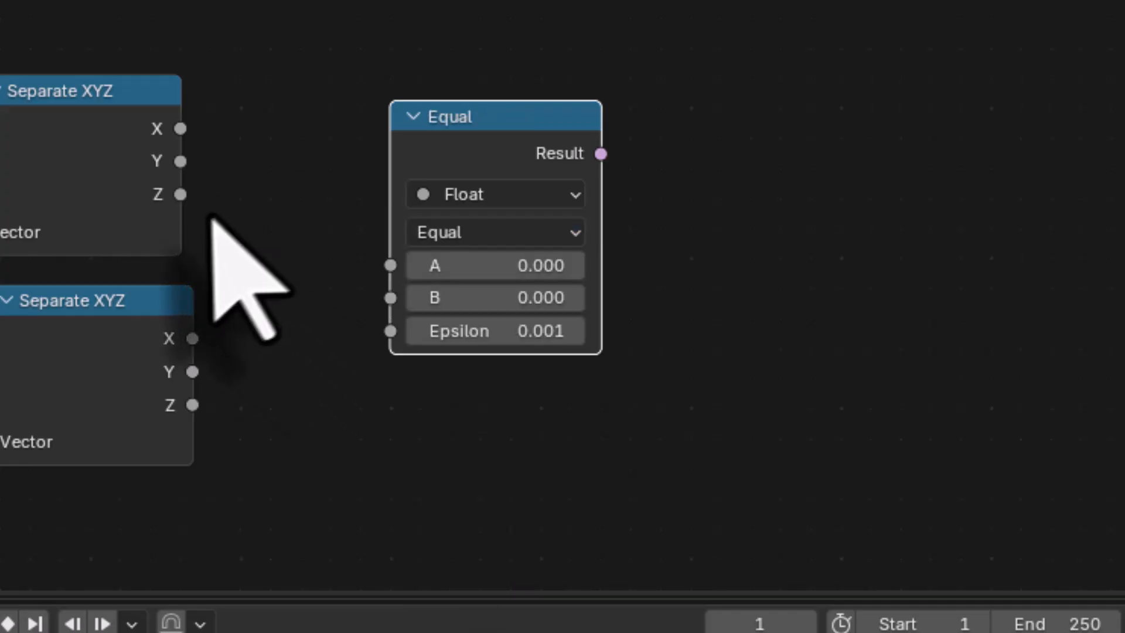
pyautogui.moveTo(180, 194); pyautogui.dragTo(390, 266)
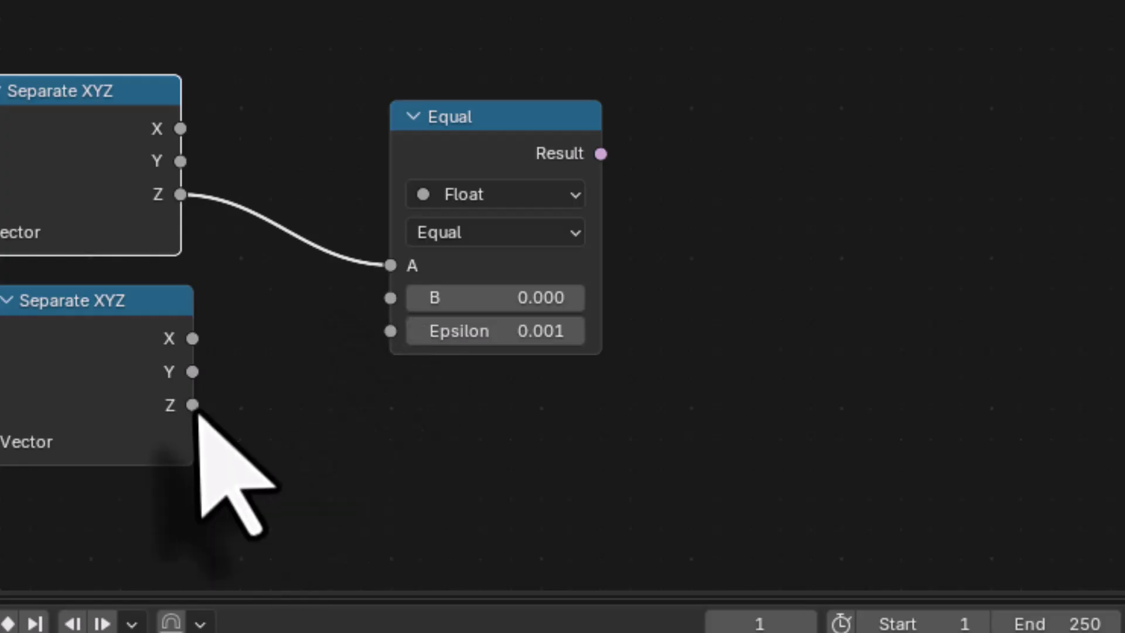
pyautogui.moveTo(193, 405); pyautogui.dragTo(389, 299)
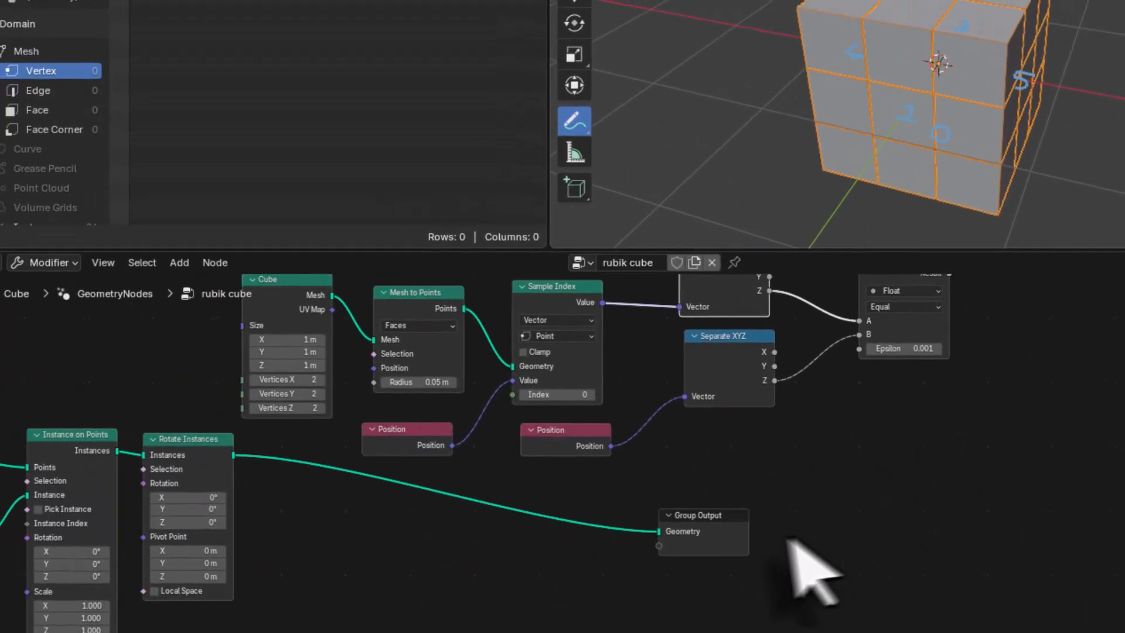
# Step: Move Group Output and Rotate Instances beyond the comparison nodes and connect the Equal node's Result to Rotate Instances' Selection
pyautogui.moveTo(713, 514); pyautogui.dragTo(1086, 481)
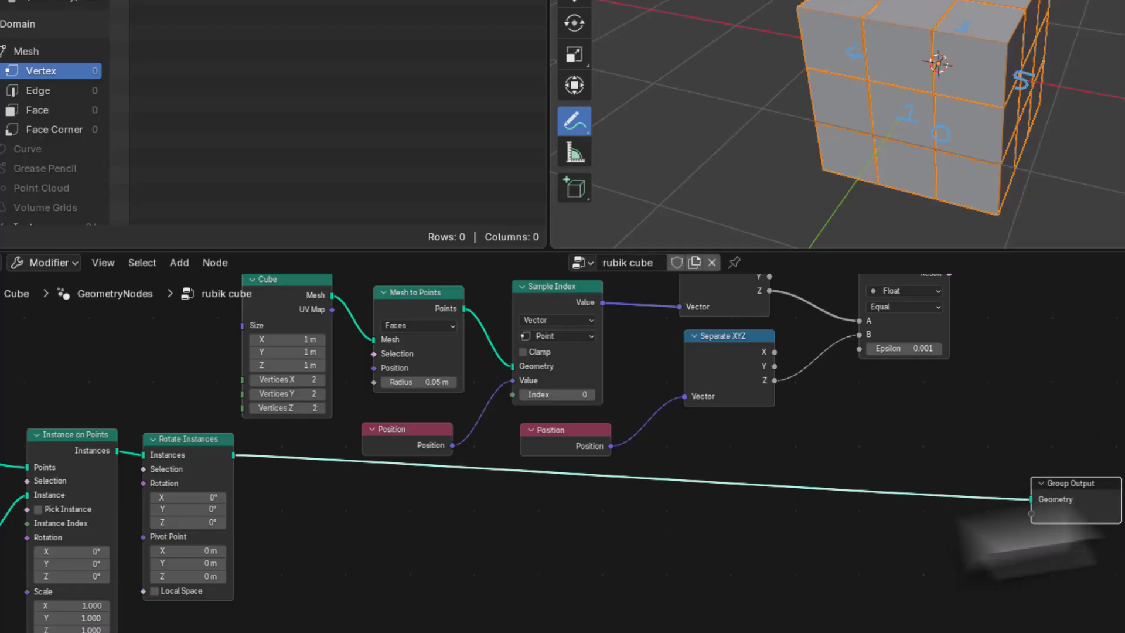
pyautogui.moveTo(192, 449); pyautogui.dragTo(933, 454)
pyautogui.moveTo(1029, 515); pyautogui.dragTo(930, 565, button='middle')
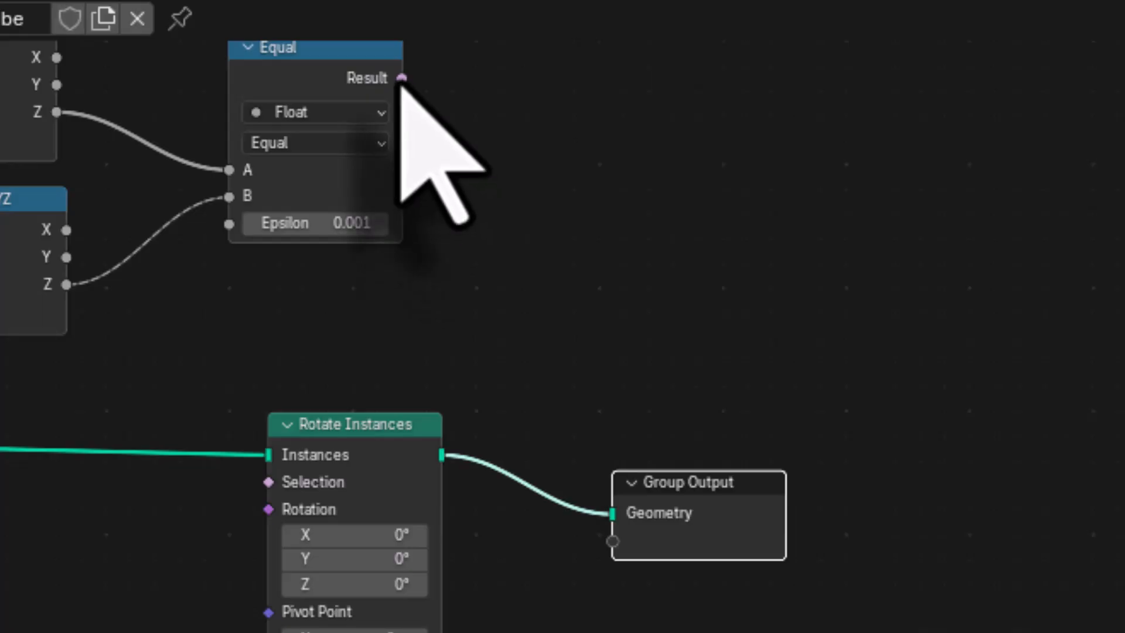
pyautogui.moveTo(402, 78); pyautogui.dragTo(269, 482)
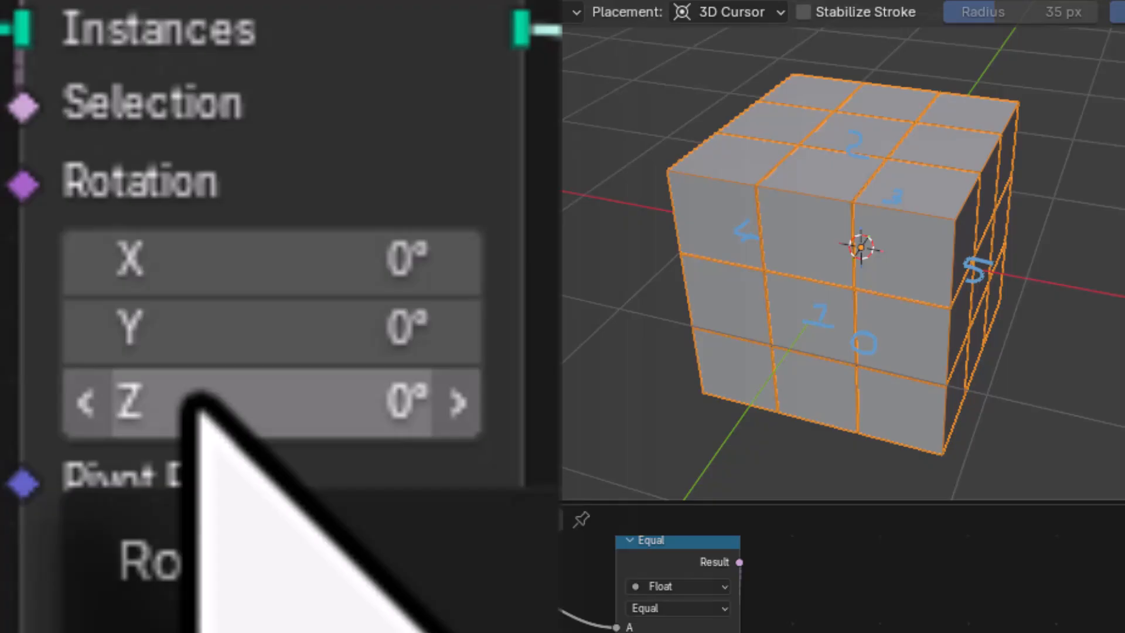
# Step: Set the Z rotation of the Rotate Instances node to 45°
pyautogui.moveTo(190, 397); pyautogui.dragTo(298, 407)
pyautogui.click(298, 408)
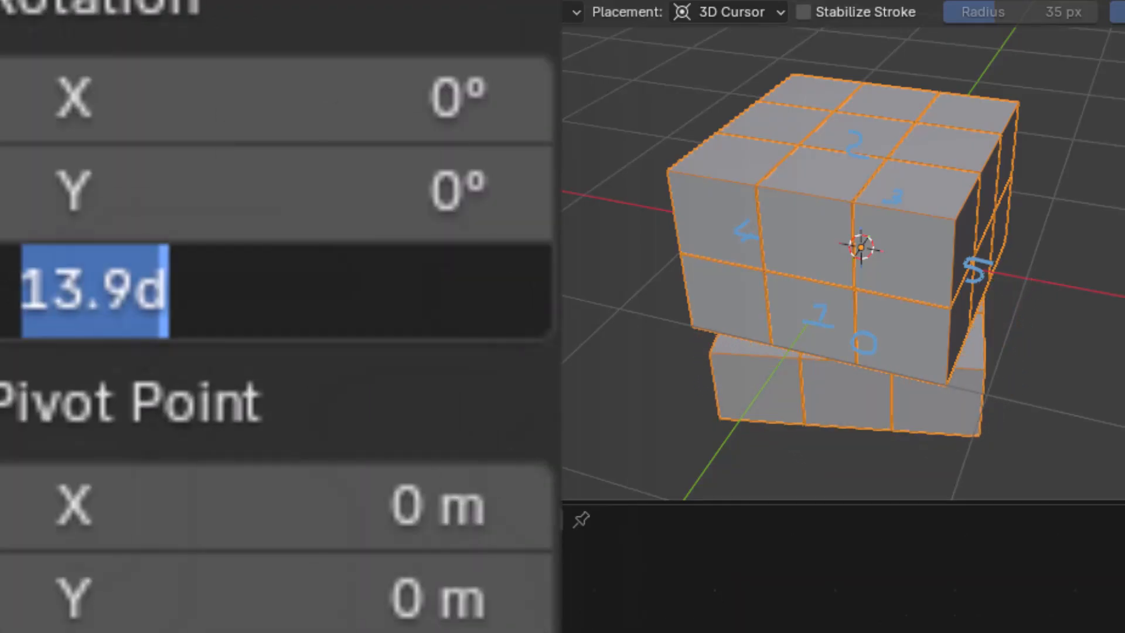
pyautogui.write('45')
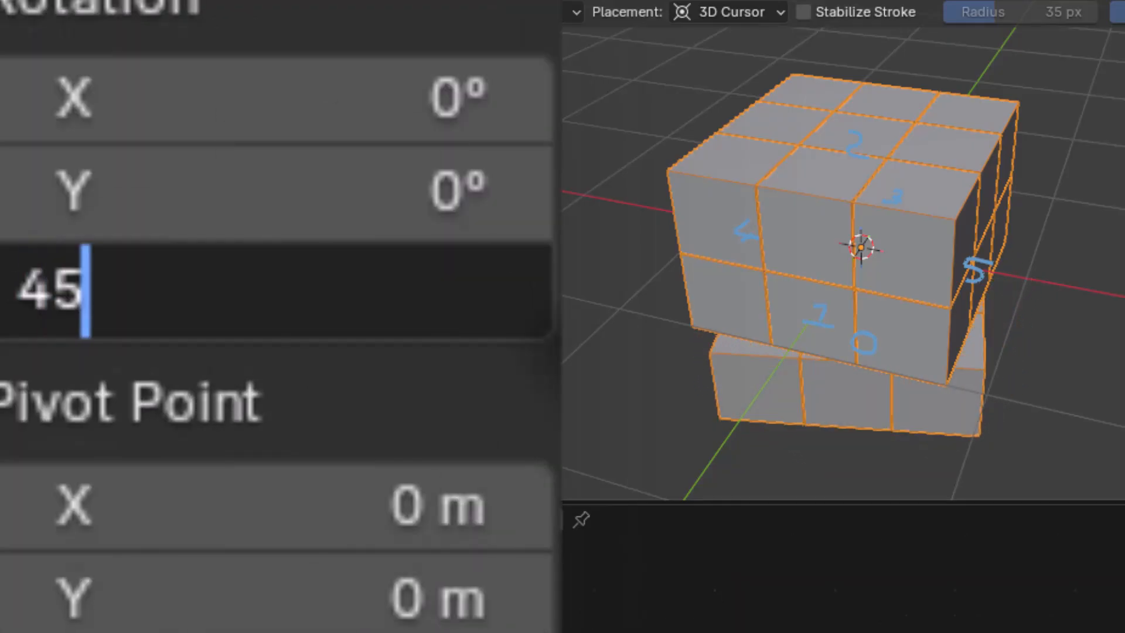
pyautogui.press('Return')
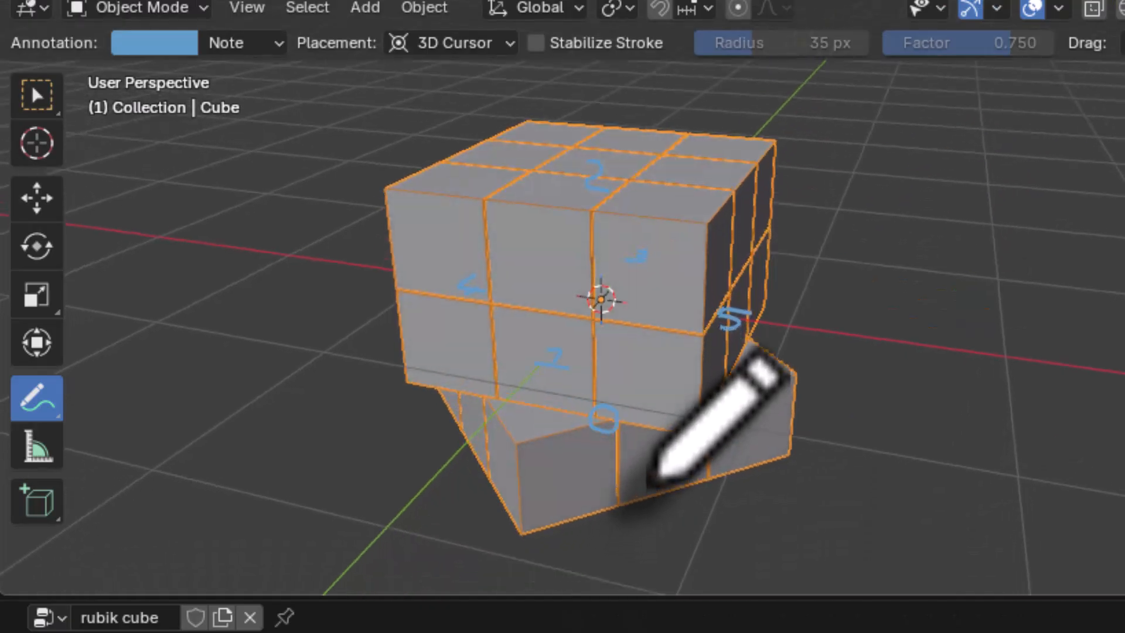
# Step: Set the Index of the Sample Index node to 1
pyautogui.moveTo(917, 396); pyautogui.dragTo(965, 302, button='middle')
pyautogui.moveTo(721, 367)
pyautogui.mouseDown(button='middle')
pyautogui.moveTo(754, 339)
pyautogui.moveTo(746, 447)
pyautogui.moveTo(586, 452)
pyautogui.moveTo(467, 409)
pyautogui.moveTo(547, 392)
pyautogui.moveTo(610, 445)
pyautogui.moveTo(610, 495)
pyautogui.moveTo(540, 477)
pyautogui.moveTo(590, 483)
pyautogui.mouseUp(button='middle')
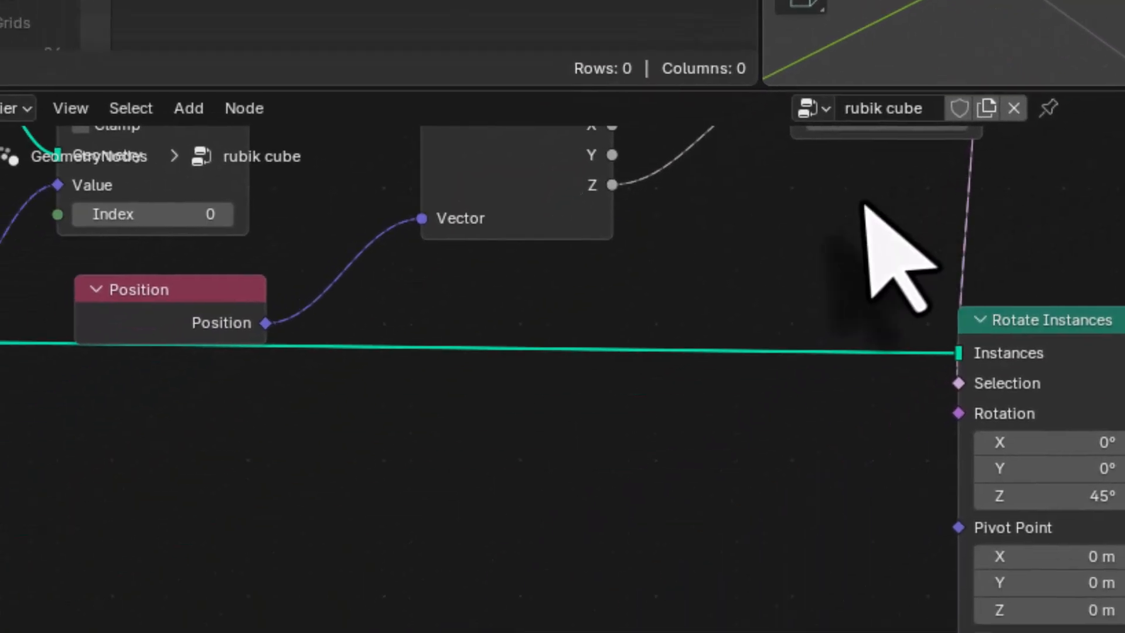
pyautogui.moveTo(878, 219); pyautogui.dragTo(1115, 448, button='middle')
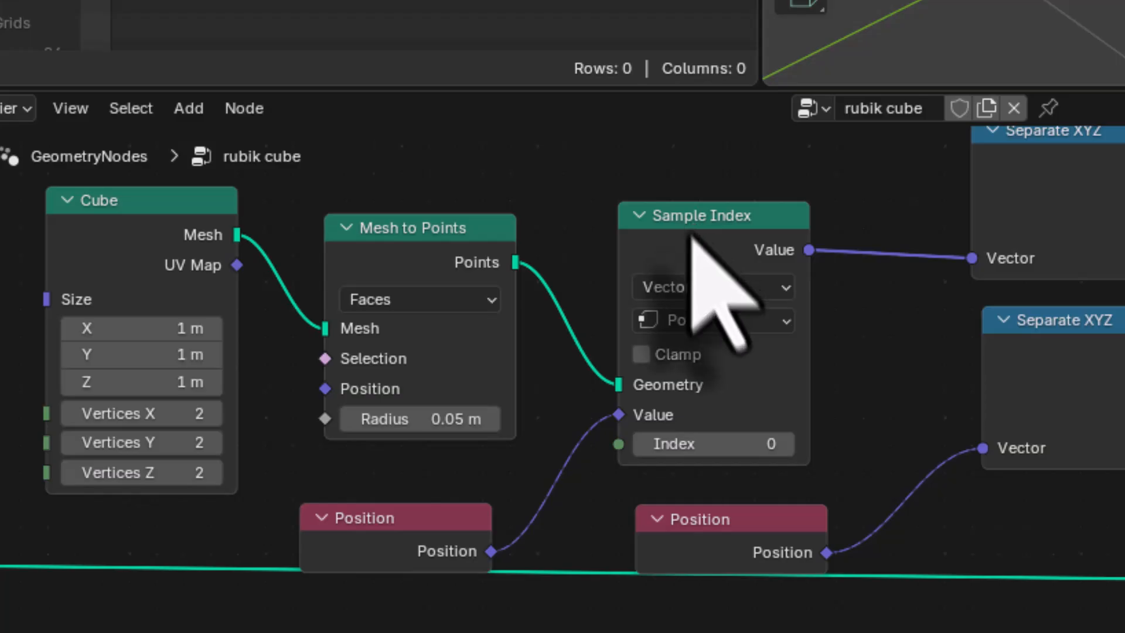
pyautogui.click(690, 446)
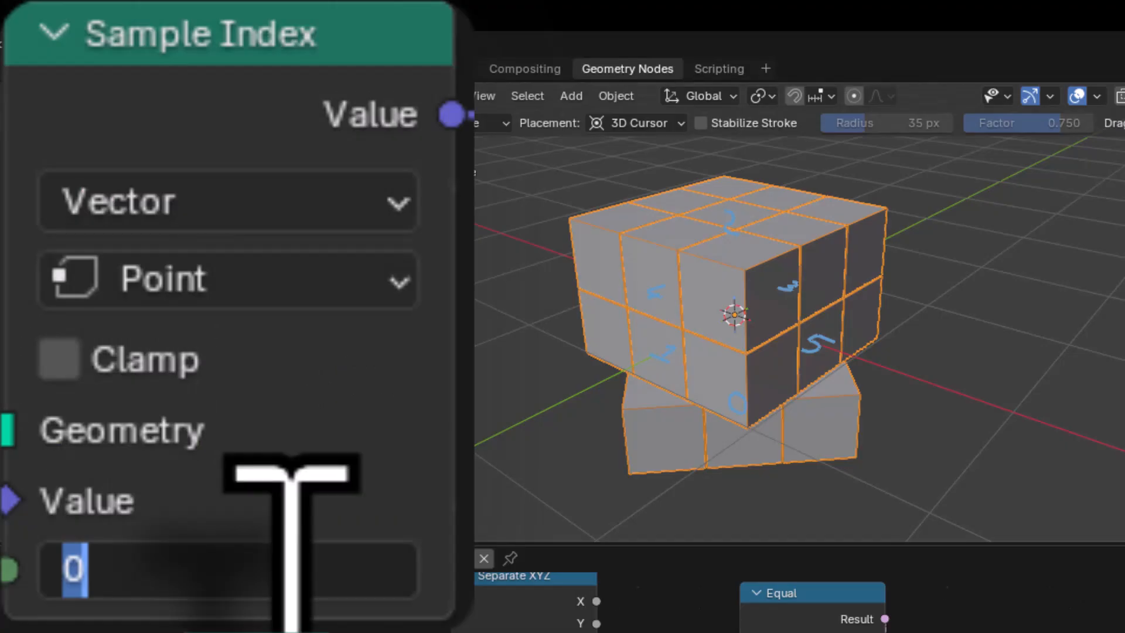
pyautogui.write('1')
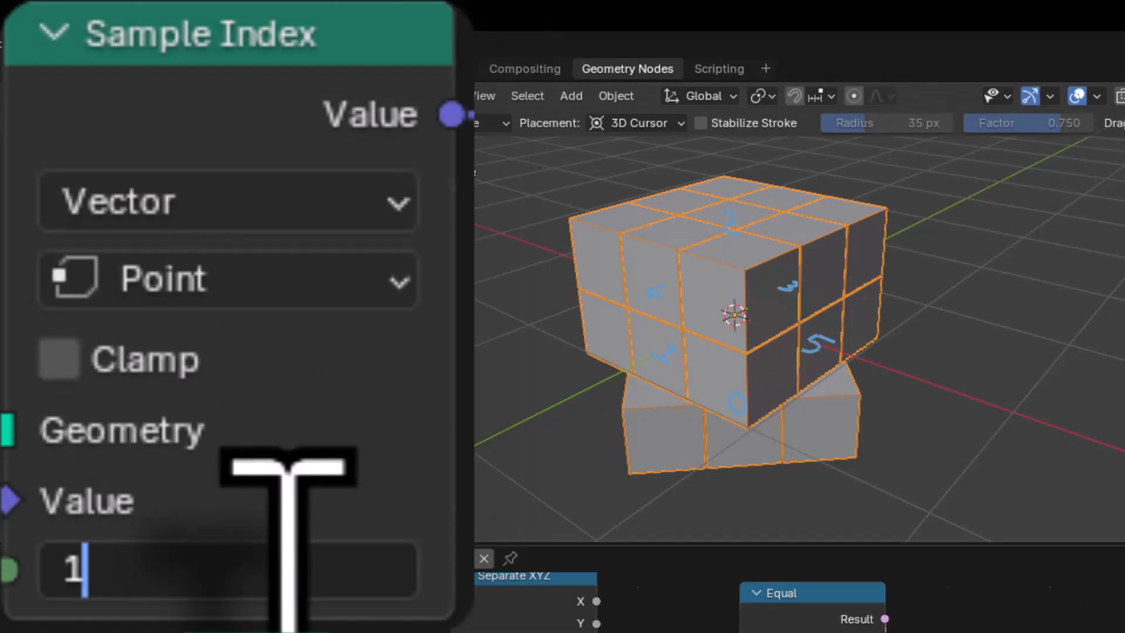
pyautogui.press('Return')
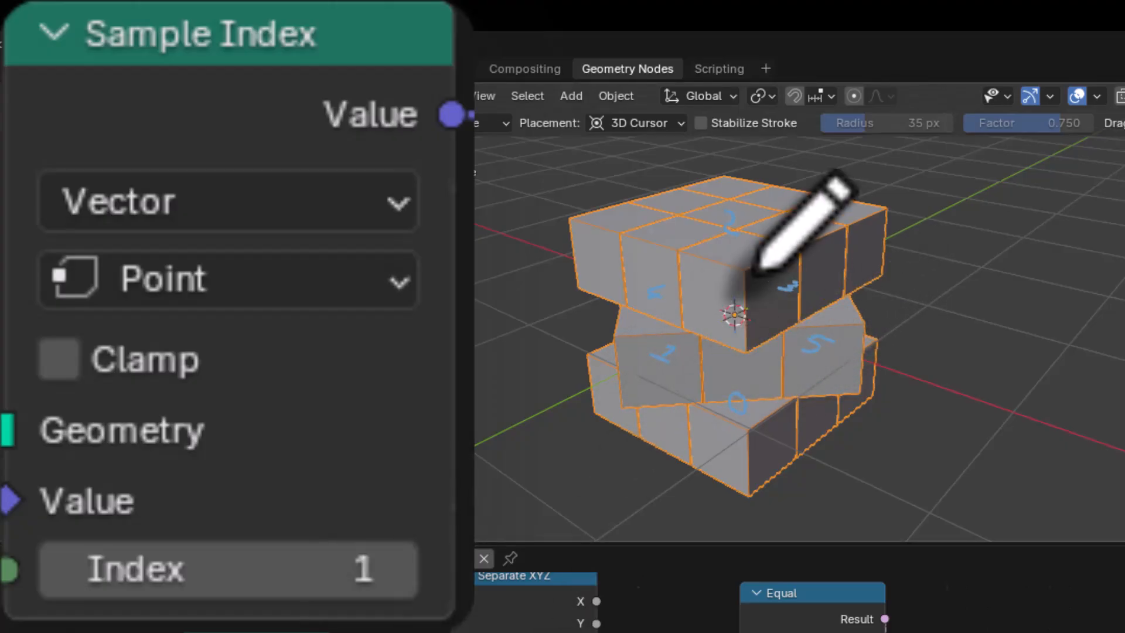
# Step: Set the Index of the Sample Index node to 2
pyautogui.click(221, 583)
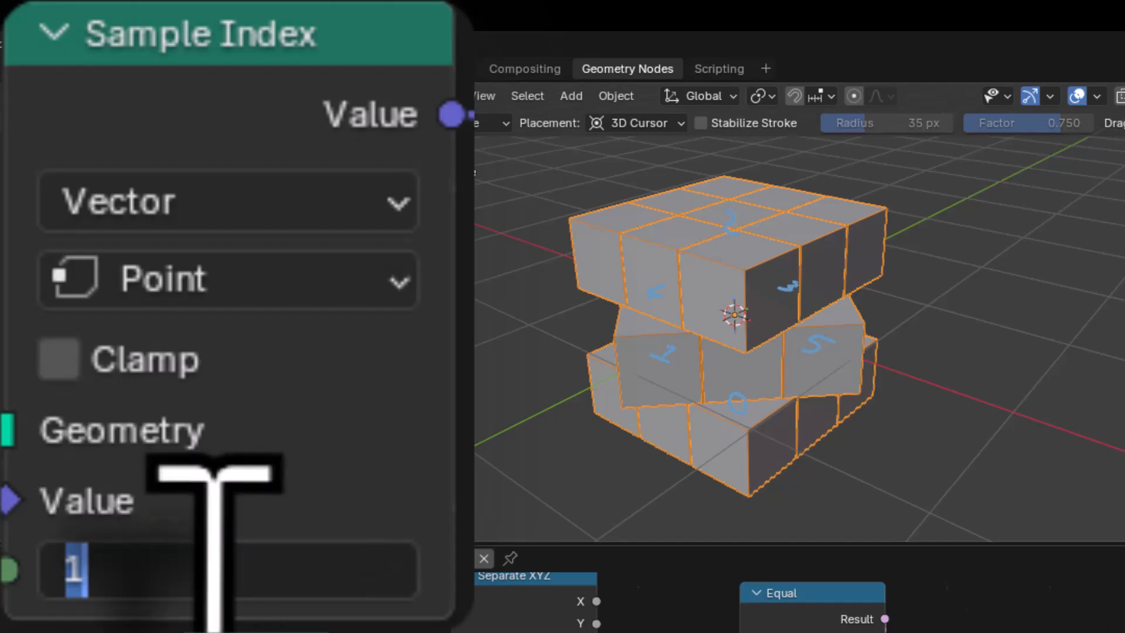
pyautogui.write('2')
pyautogui.press('Return')
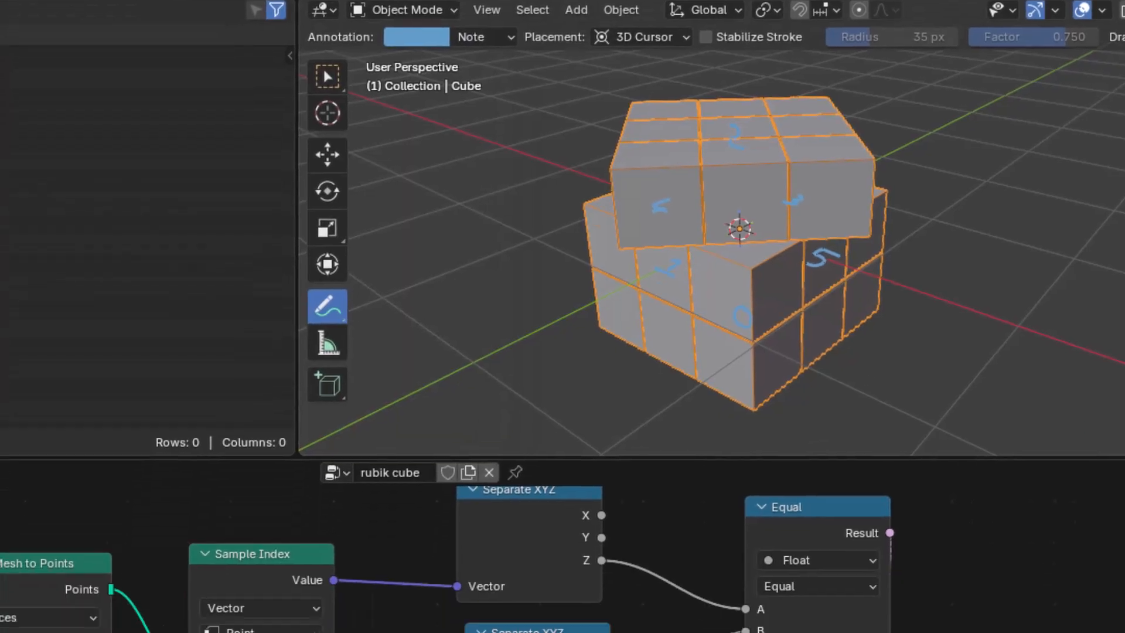
# Step: Reset the Z rotation of the Rotate Instances node to 0° and the Index of the Sample Index node to 0
pyautogui.moveTo(684, 467); pyautogui.dragTo(524, 315, button='middle')
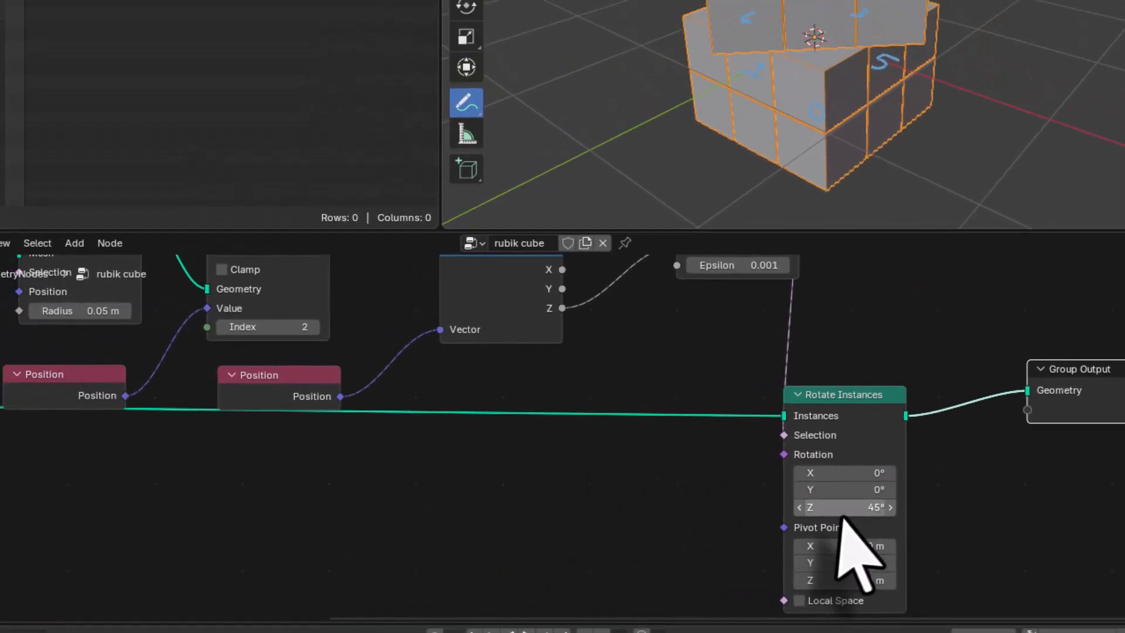
pyautogui.moveTo(839, 509)
pyautogui.mouseDown()
pyautogui.moveTo(864, 516)
pyautogui.moveTo(847, 516)
pyautogui.mouseUp()
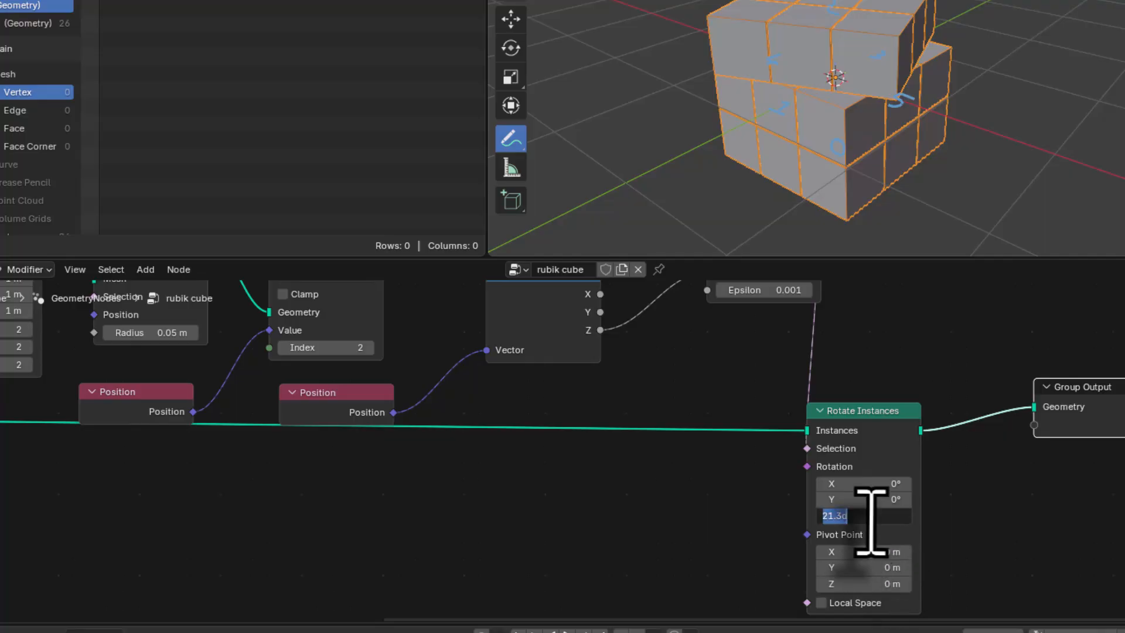
pyautogui.write('0')
pyautogui.press('Return')
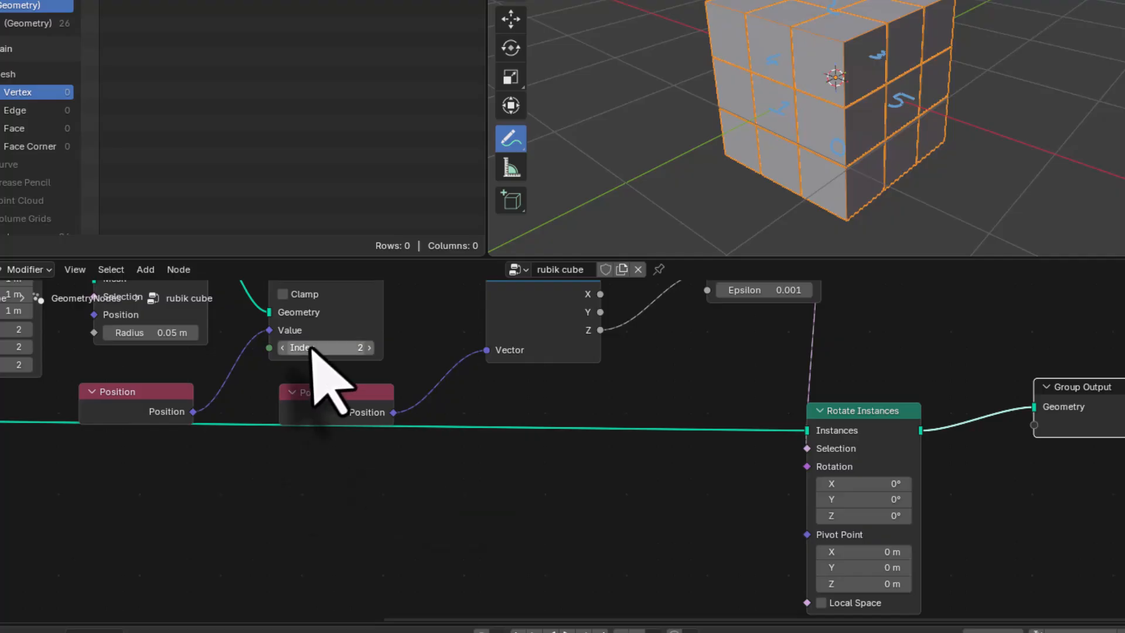
pyautogui.press('Return')
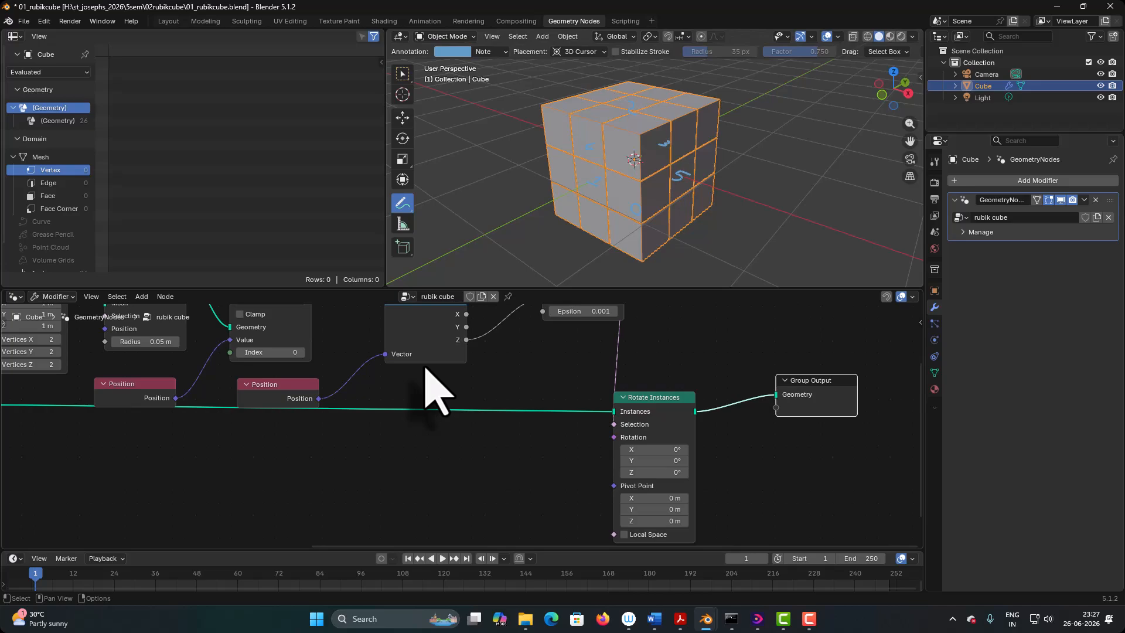
# Step: Duplicate the layer-rotation nodes from the Cube node through Rotate Instances and place the copy beyond the originals
pyautogui.scroll(-3, 427, 369)
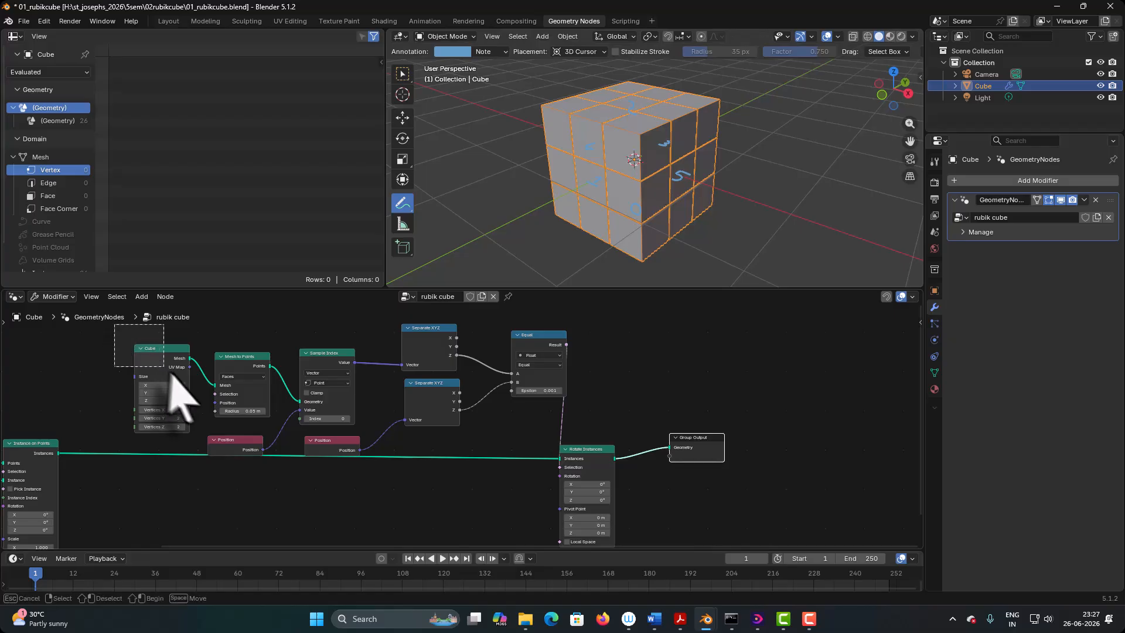
pyautogui.moveTo(170, 373); pyautogui.dragTo(595, 538)
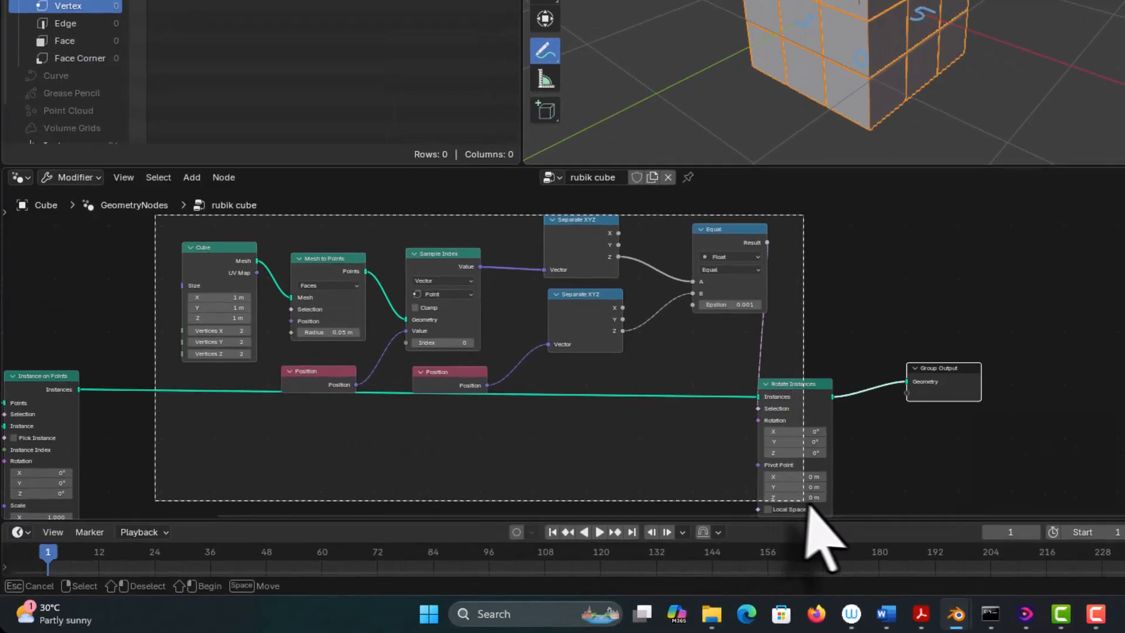
pyautogui.moveTo(806, 503); pyautogui.dragTo(854, 532)
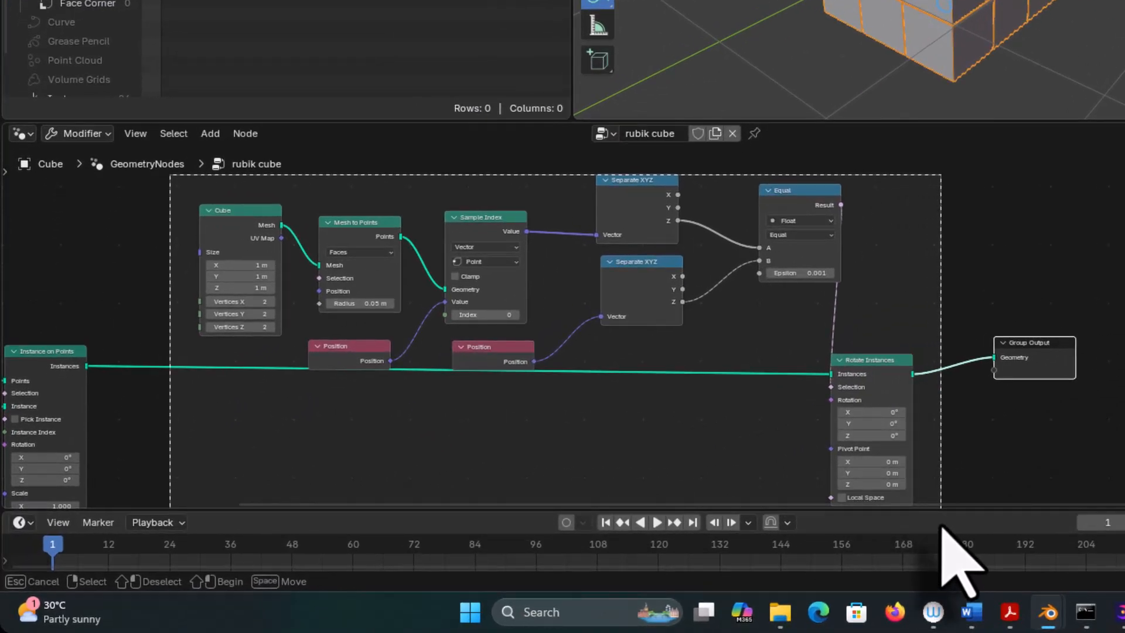
pyautogui.moveTo(942, 526); pyautogui.dragTo(942, 525)
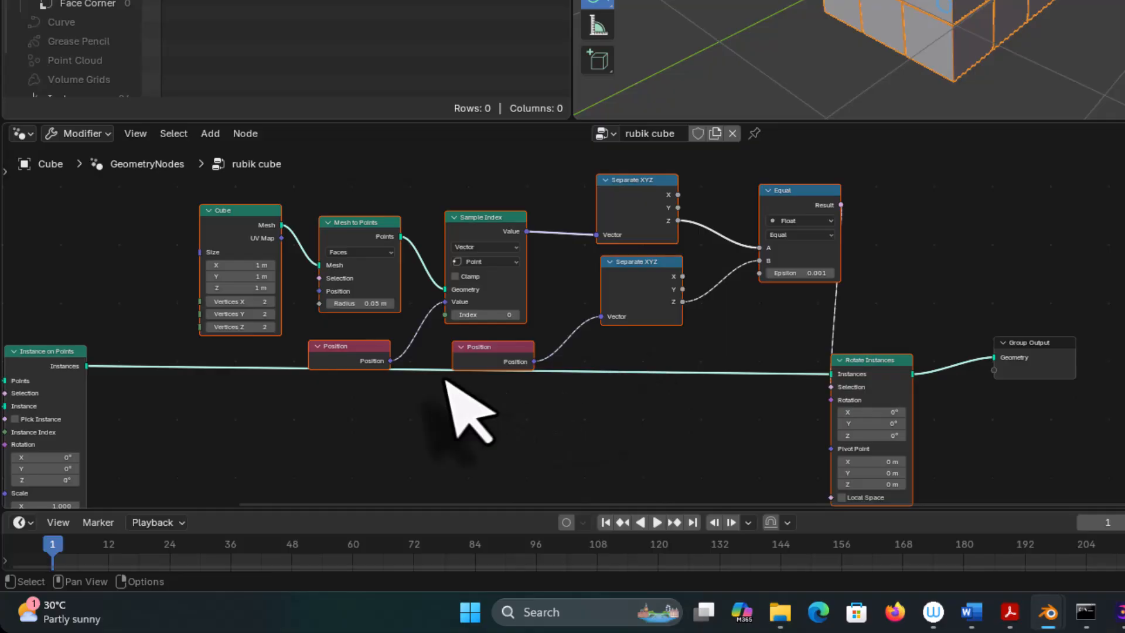
pyautogui.hotkey('shift', 'd')
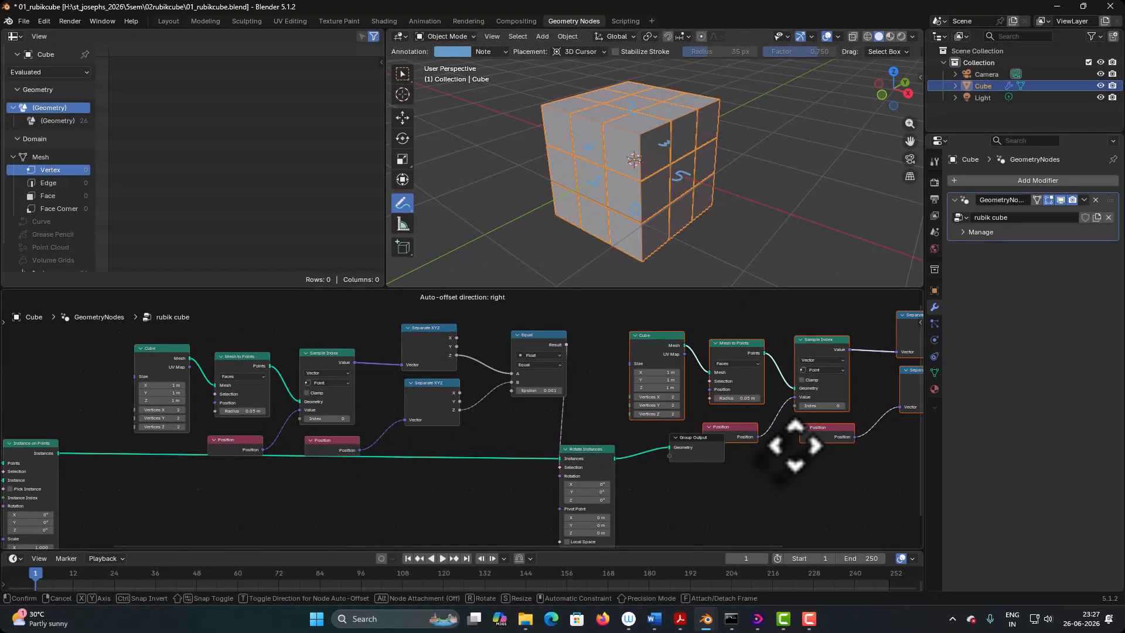
pyautogui.click(795, 445)
# Step: Move Group Output past the duplicated nodes and chain the first Rotate Instances through the second one into Group Output's Geometry
pyautogui.moveTo(789, 499); pyautogui.dragTo(542, 480, button='middle')
pyautogui.scroll(-1, 517, 497)
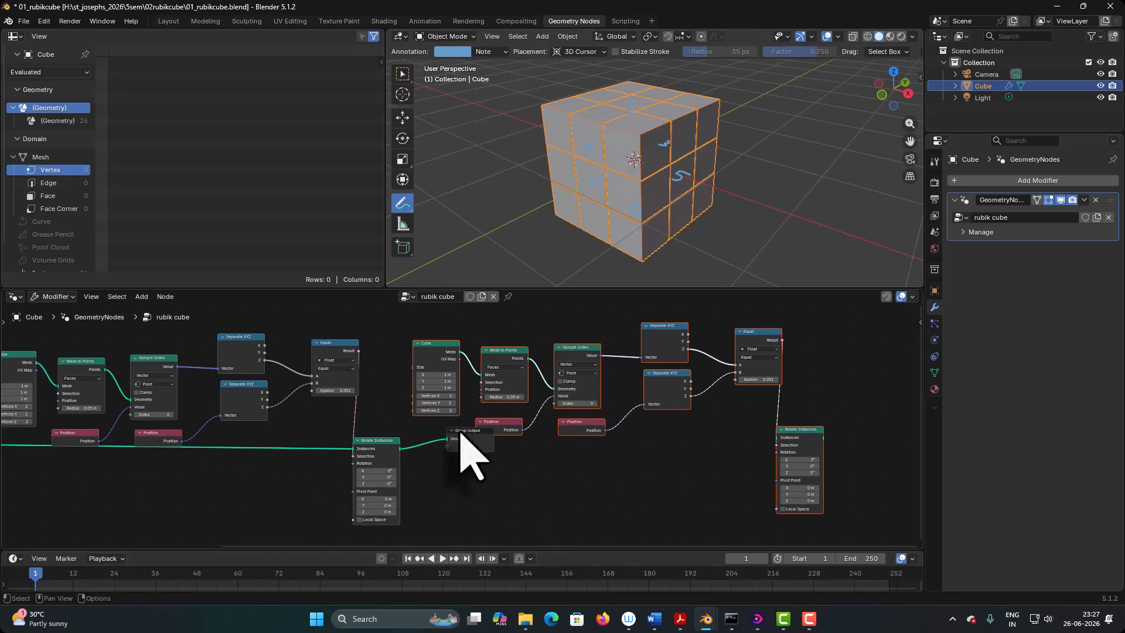
pyautogui.moveTo(463, 434); pyautogui.dragTo(873, 492)
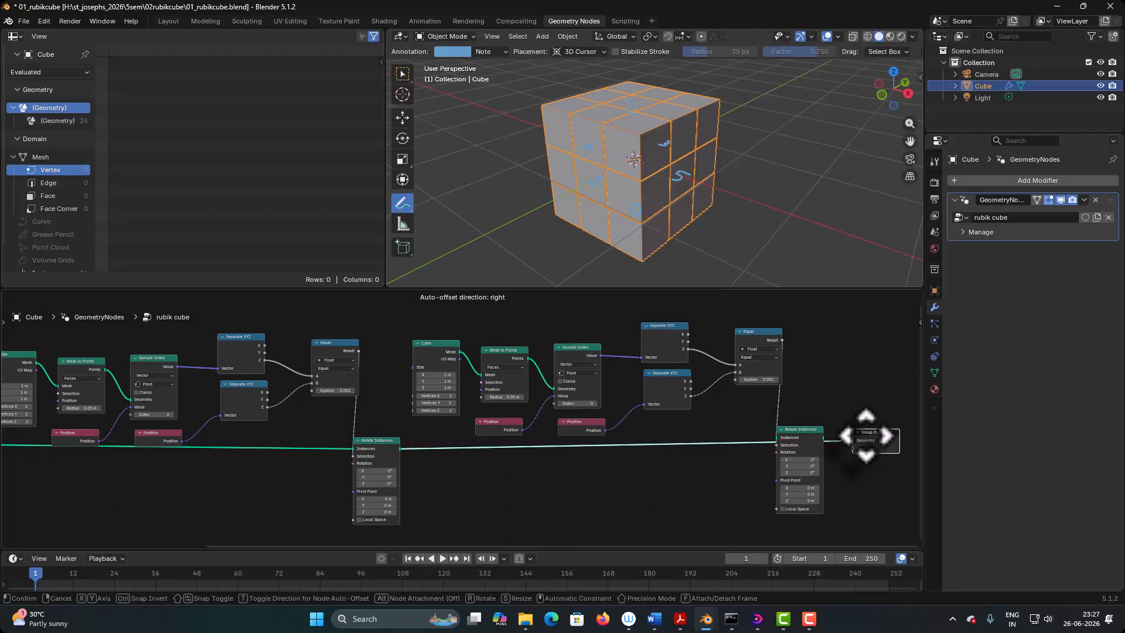
pyautogui.moveTo(866, 437); pyautogui.dragTo(828, 458)
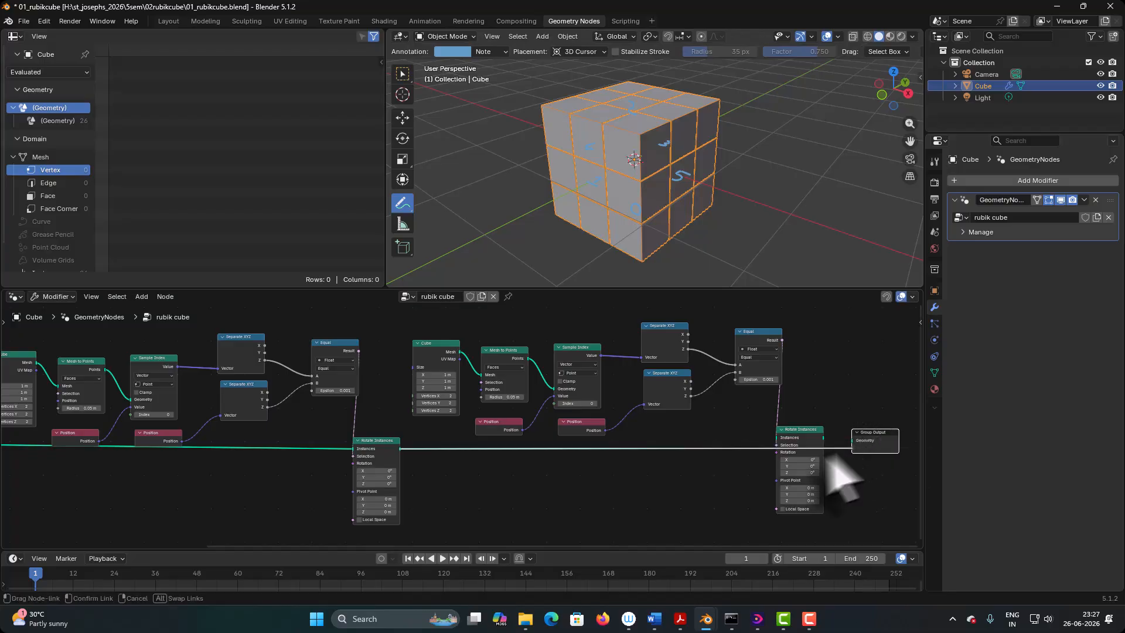
pyautogui.moveTo(414, 457); pyautogui.dragTo(682, 479)
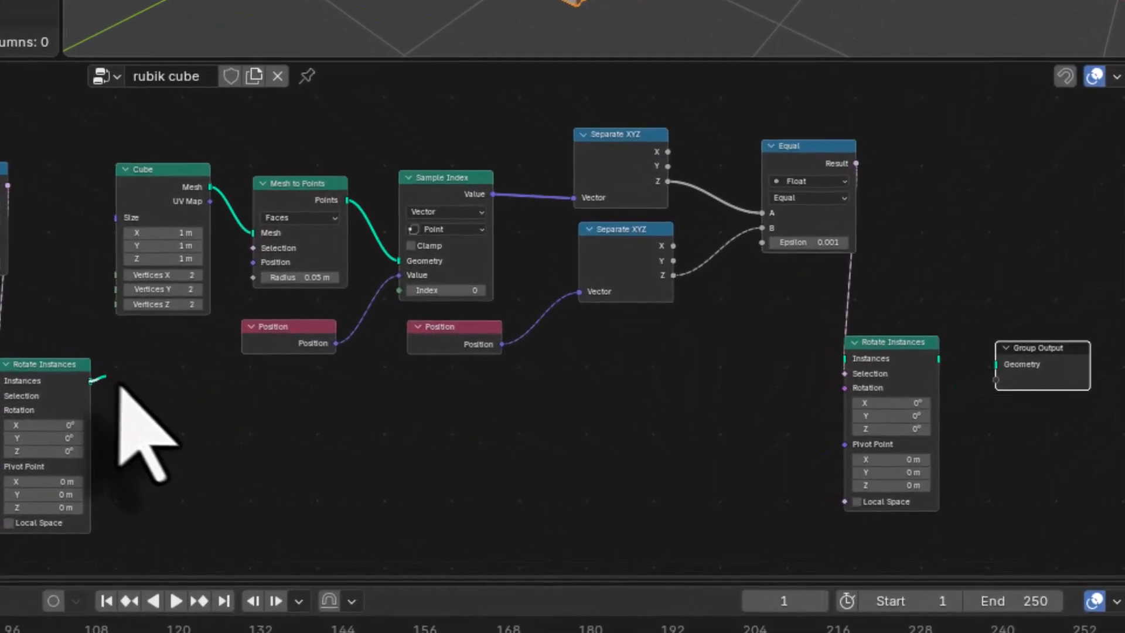
pyautogui.moveTo(668, 441); pyautogui.dragTo(918, 336)
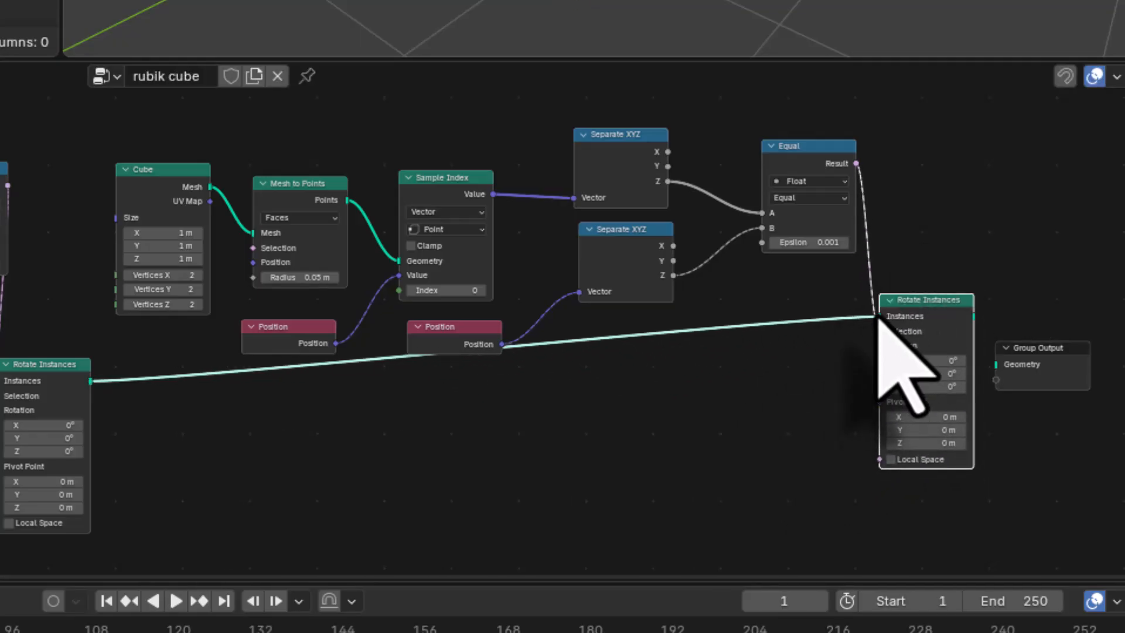
pyautogui.moveTo(1036, 346); pyautogui.dragTo(1051, 339)
pyautogui.moveTo(976, 318); pyautogui.dragTo(997, 343)
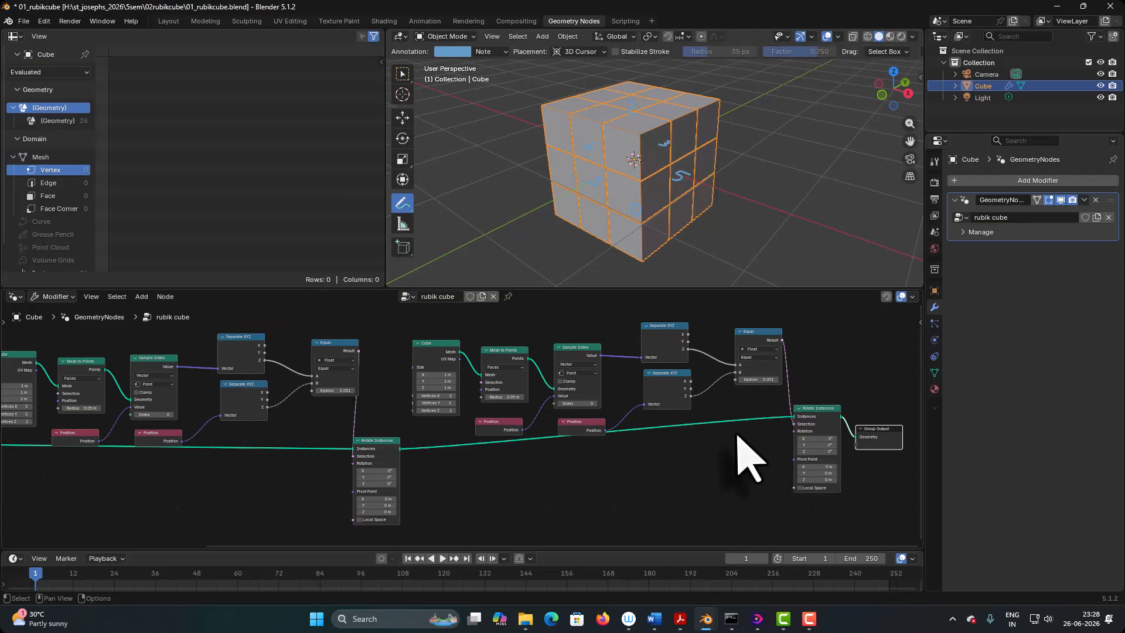
# Step: Connect the X outputs of the two duplicated Separate XYZ nodes to A and B of the second Equal node
pyautogui.scroll(4, 733, 410)
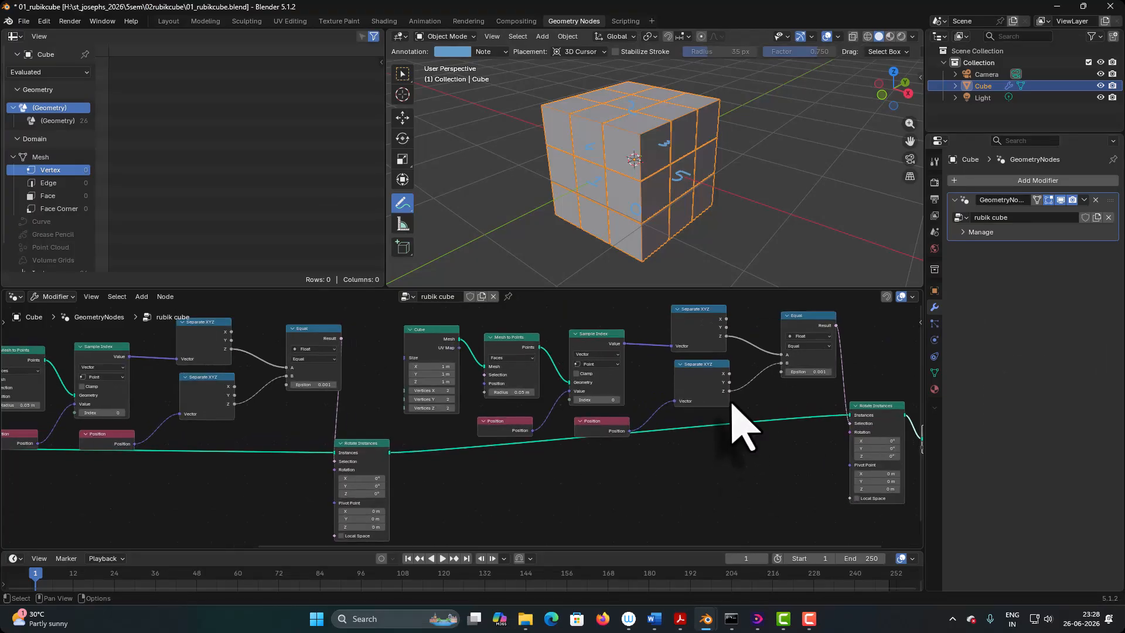
pyautogui.moveTo(782, 410); pyautogui.dragTo(643, 482, button='middle')
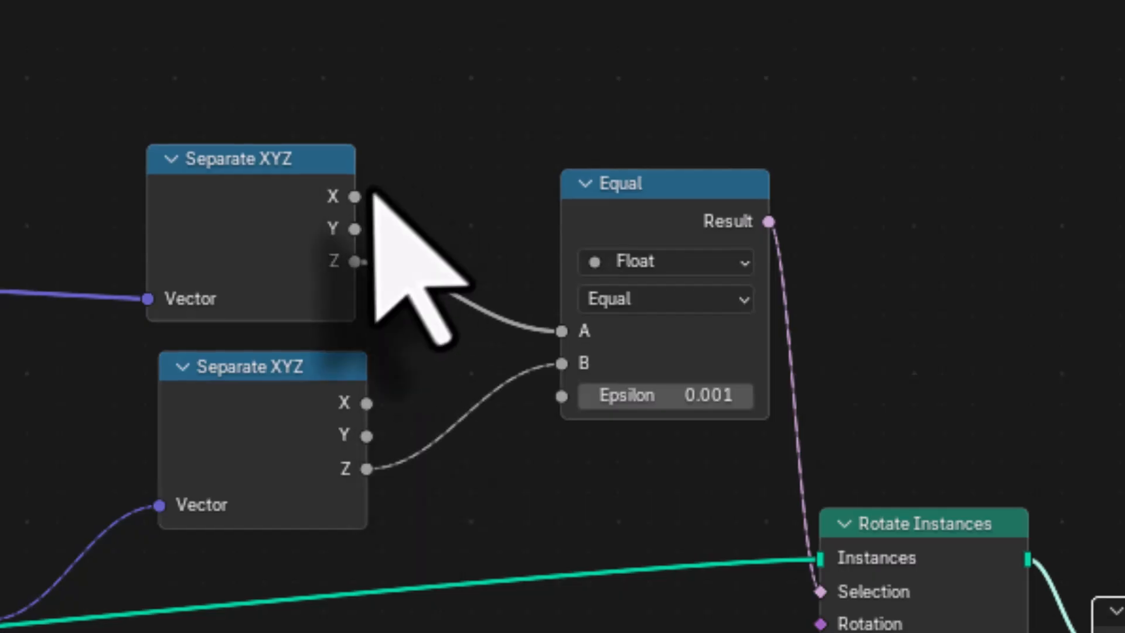
pyautogui.moveTo(355, 197); pyautogui.dragTo(582, 343)
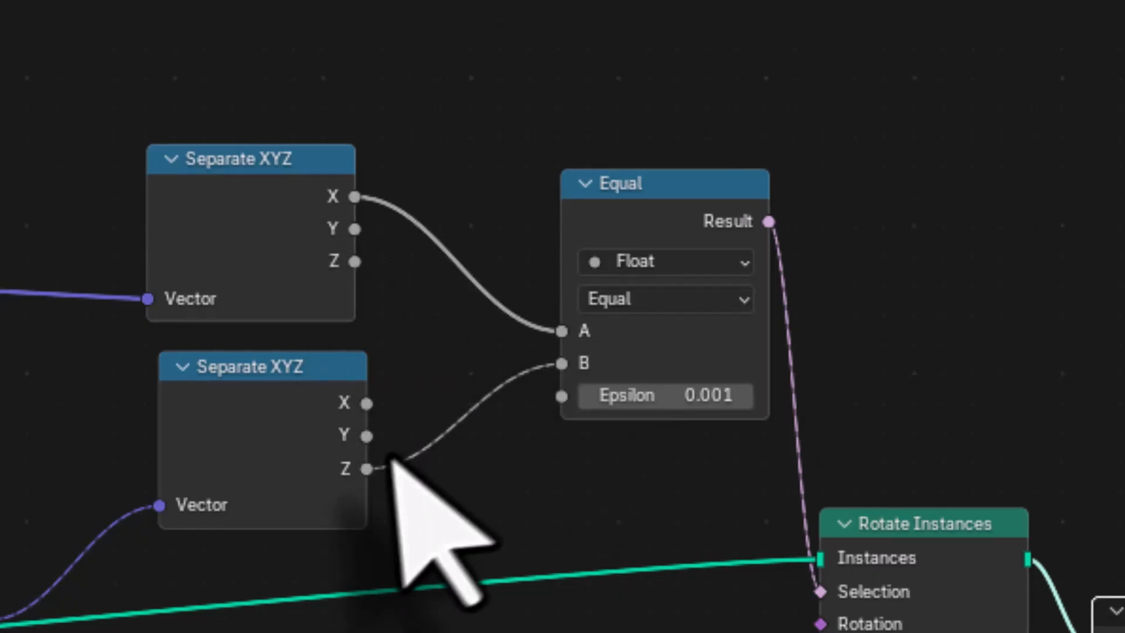
pyautogui.moveTo(368, 403); pyautogui.dragTo(564, 368)
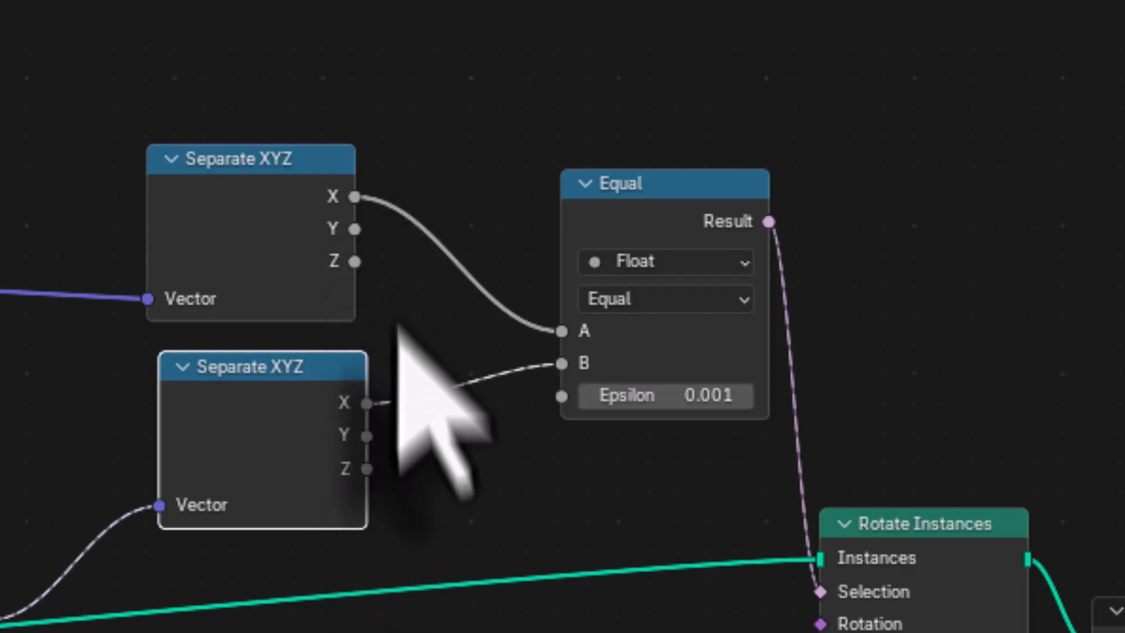
# Step: Set the X rotation of the second Rotate Instances node to 45°
pyautogui.moveTo(414, 502); pyautogui.dragTo(311, 222, button='middle')
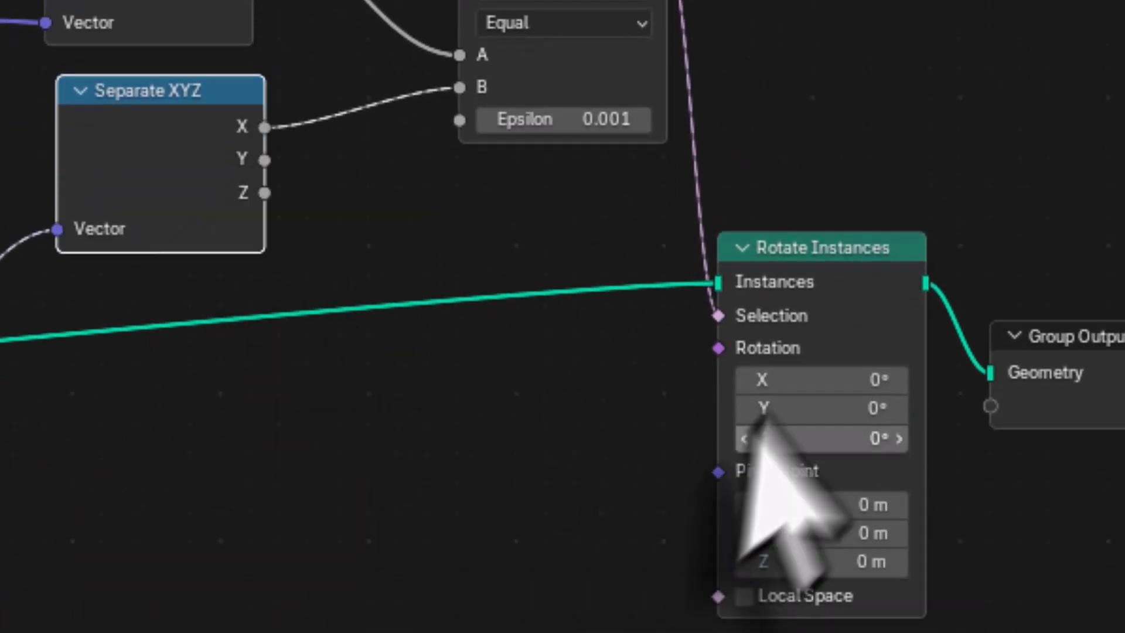
pyautogui.moveTo(820, 379); pyautogui.dragTo(844, 380)
pyautogui.moveTo(759, 435); pyautogui.dragTo(662, 438)
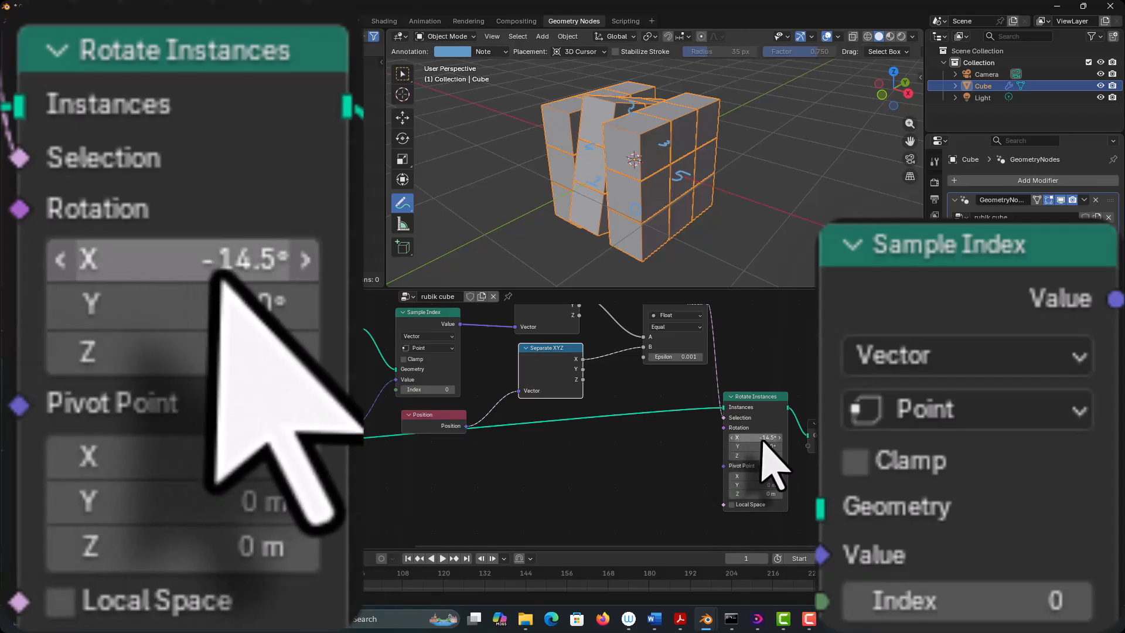
pyautogui.click(762, 438)
pyautogui.write('45')
pyautogui.press('Return')
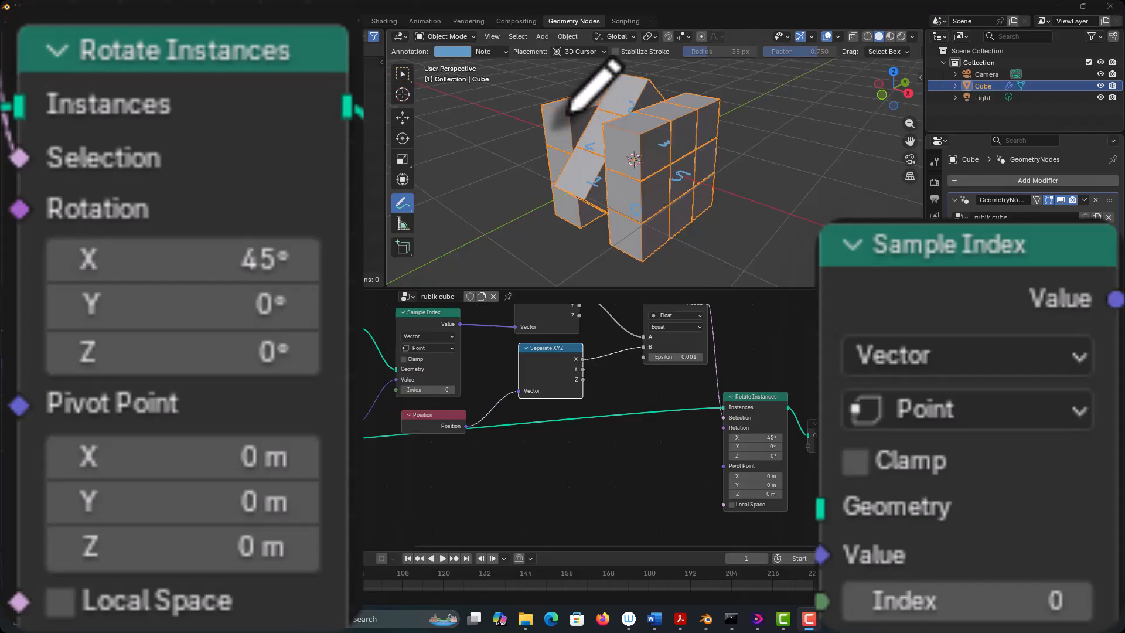
# Step: Try Index 4 on the duplicated Sample Index node and settle on Index 5
pyautogui.scroll(2, 447, 402)
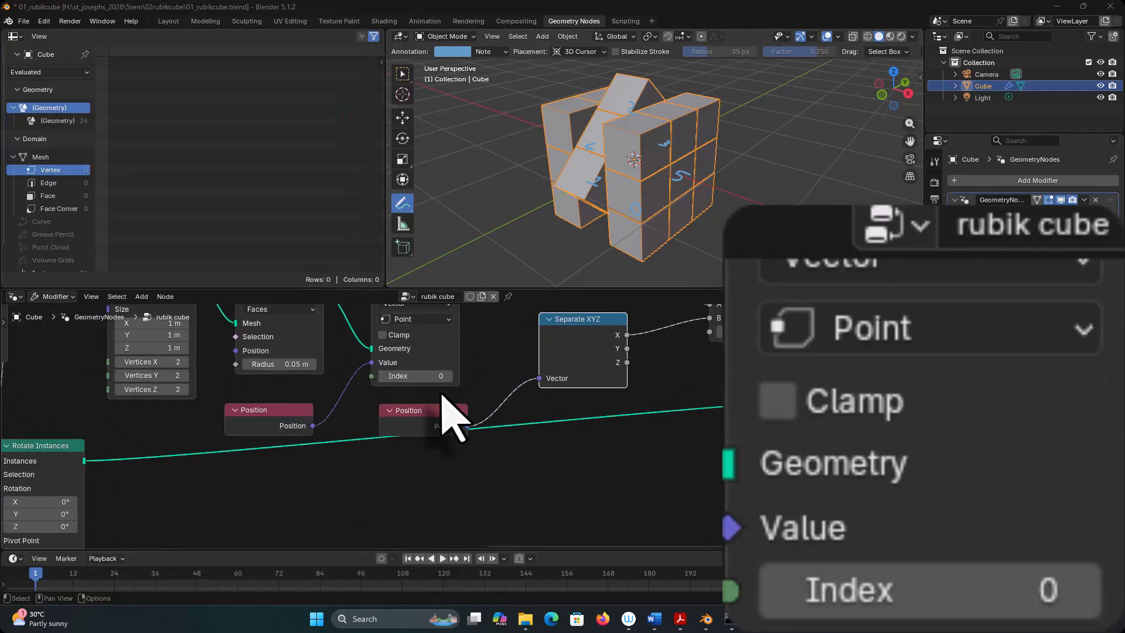
pyautogui.click(423, 378)
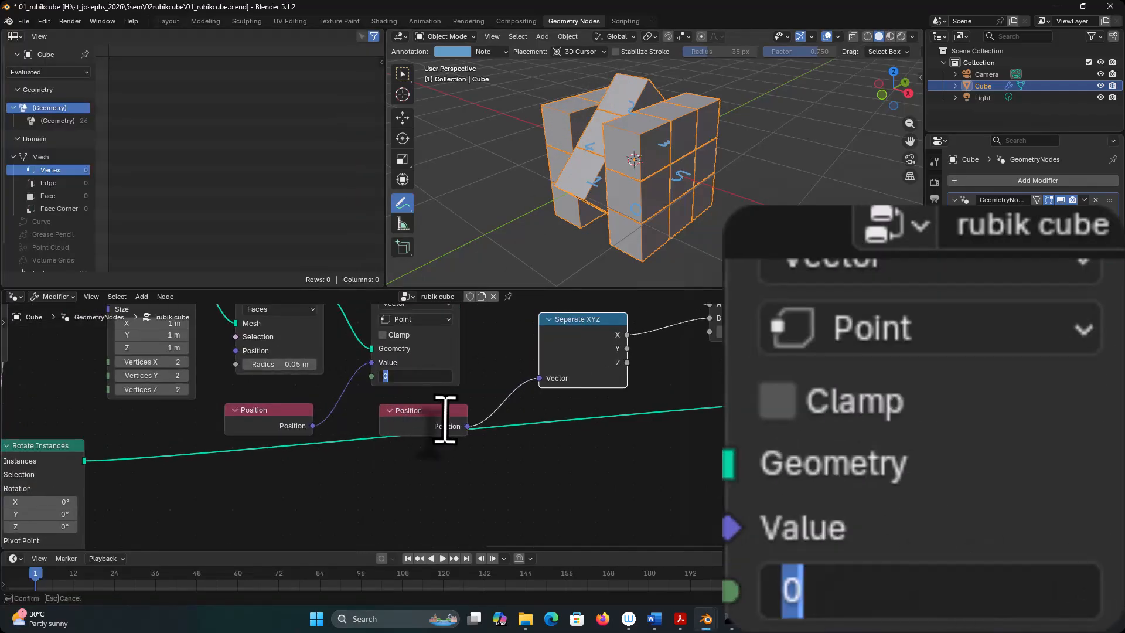
pyautogui.press('Return')
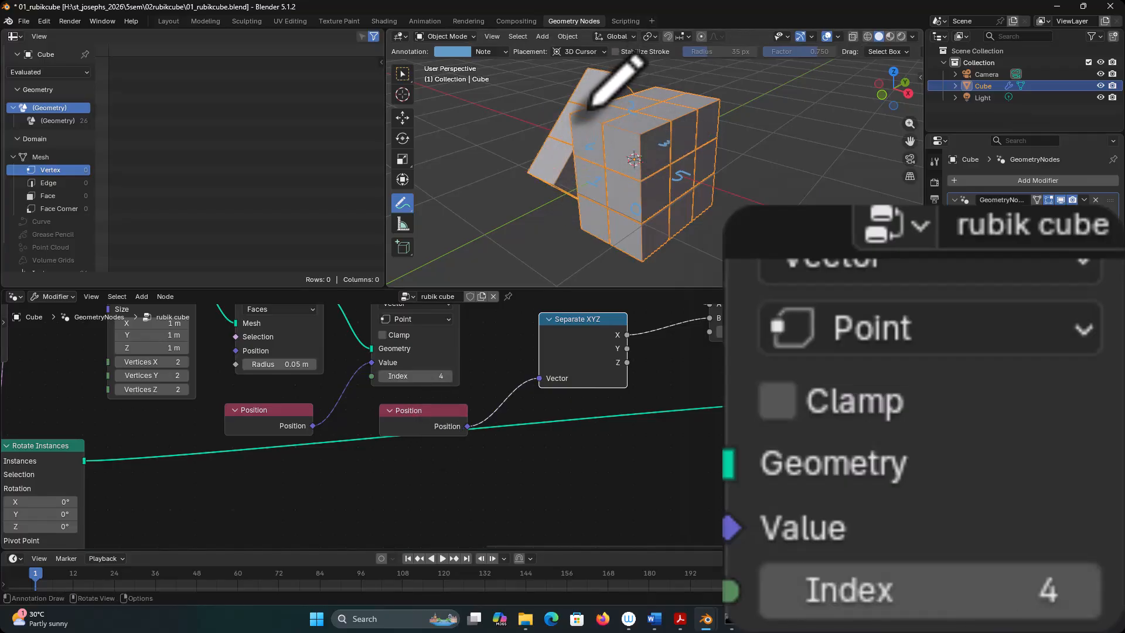
pyautogui.click(444, 375)
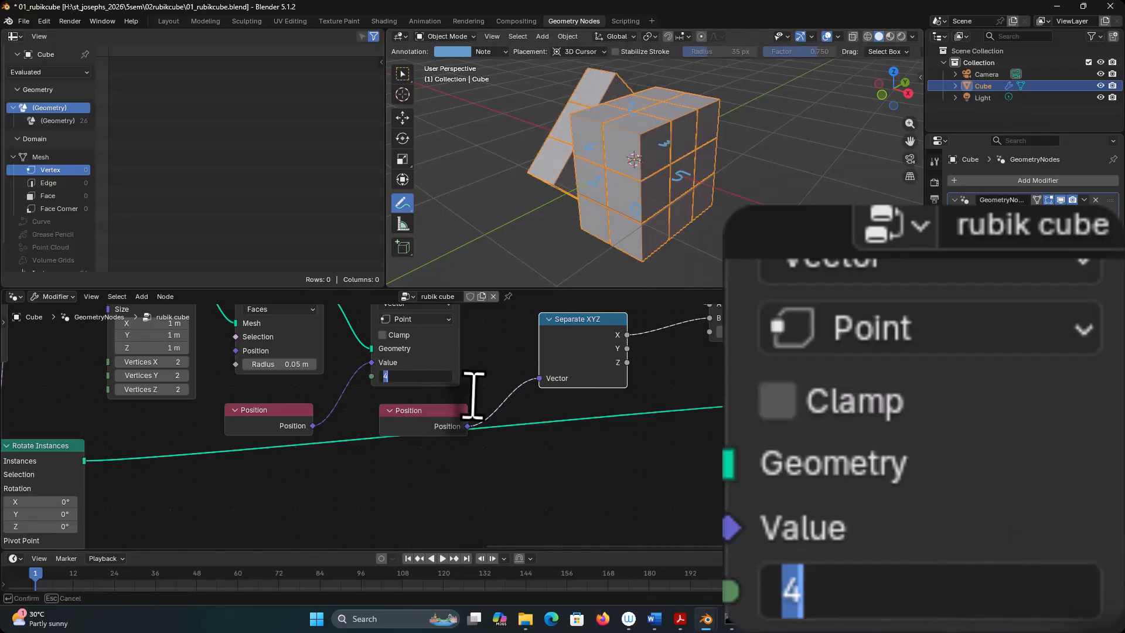
pyautogui.press('Return')
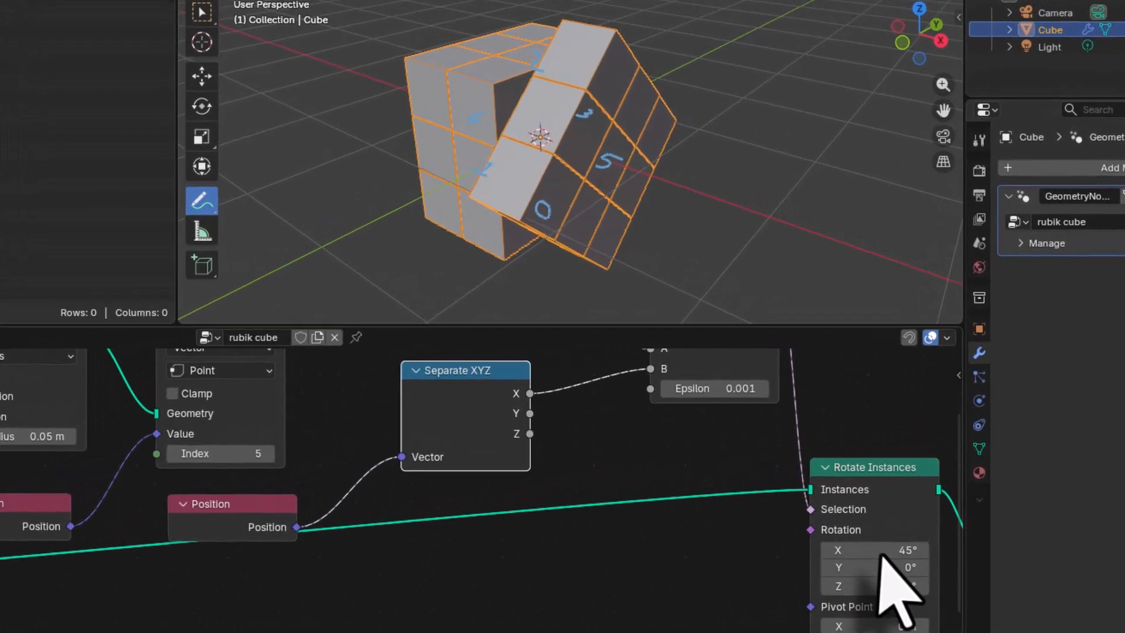
# Step: Vary the X rotation of the second Rotate Instances node and reset it to 0°
pyautogui.moveTo(870, 442); pyautogui.dragTo(832, 443)
pyautogui.moveTo(876, 560)
pyautogui.mouseDown()
pyautogui.moveTo(823, 560)
pyautogui.moveTo(884, 561)
pyautogui.mouseUp()
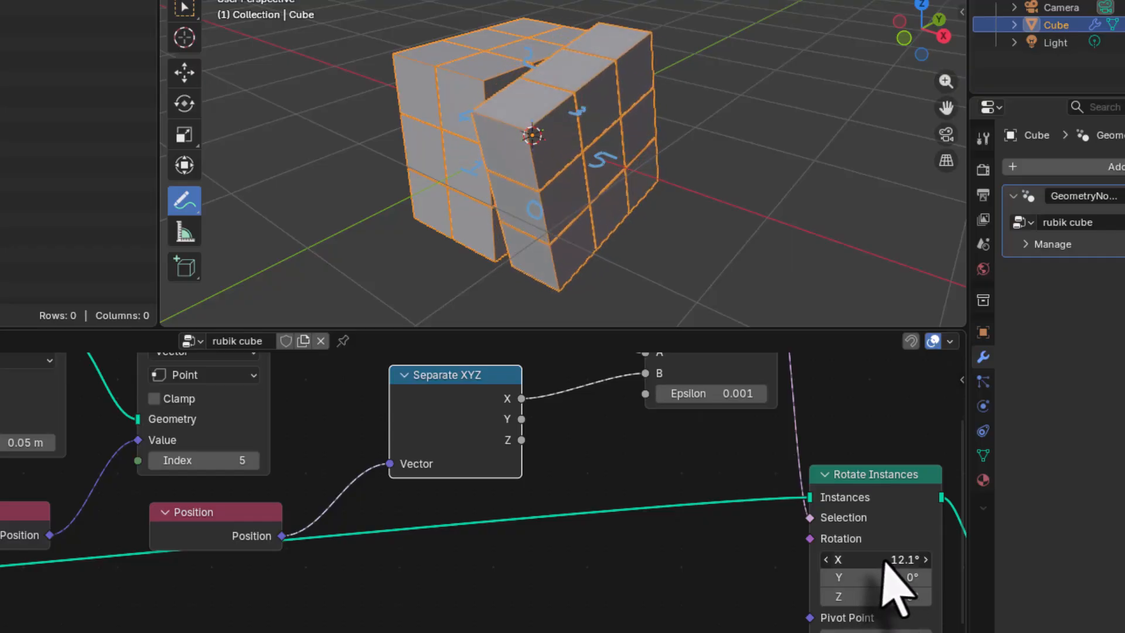
pyautogui.write('0')
pyautogui.press('Return')
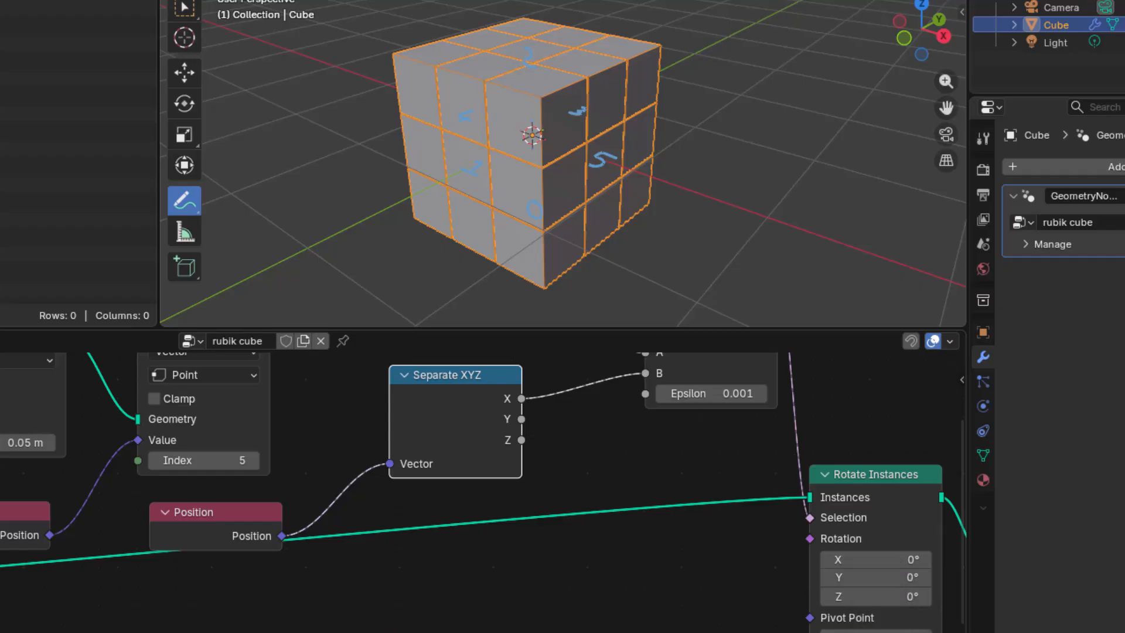
# Step: Set the Z rotation of the first Rotate Instances node to 90°
pyautogui.moveTo(355, 592); pyautogui.dragTo(650, 524, button='middle')
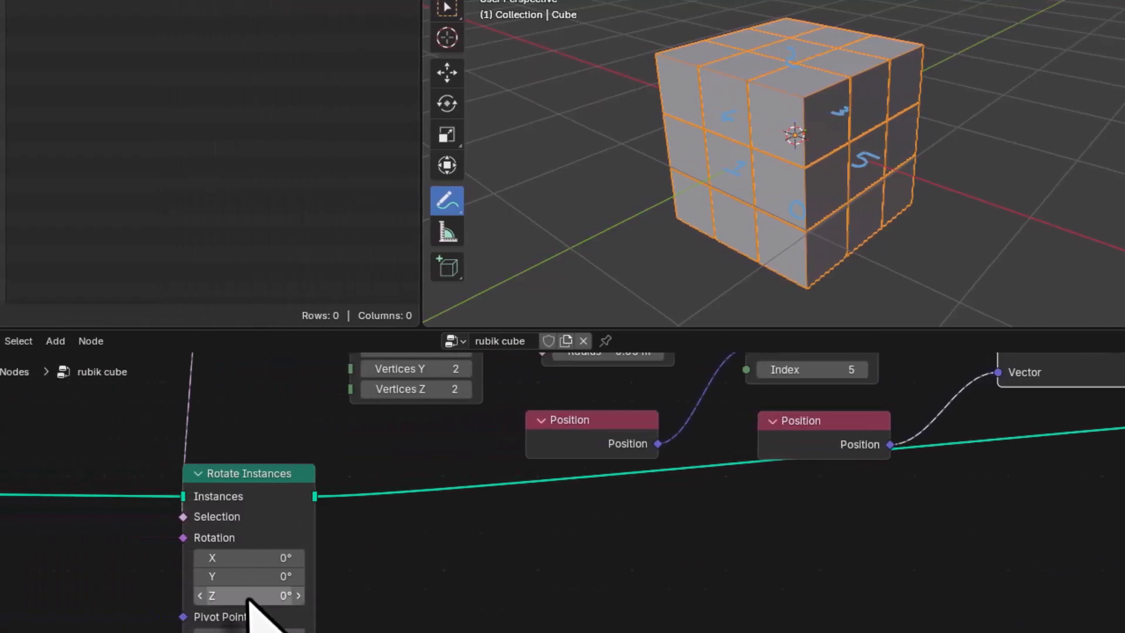
pyautogui.moveTo(249, 597); pyautogui.dragTo(325, 597)
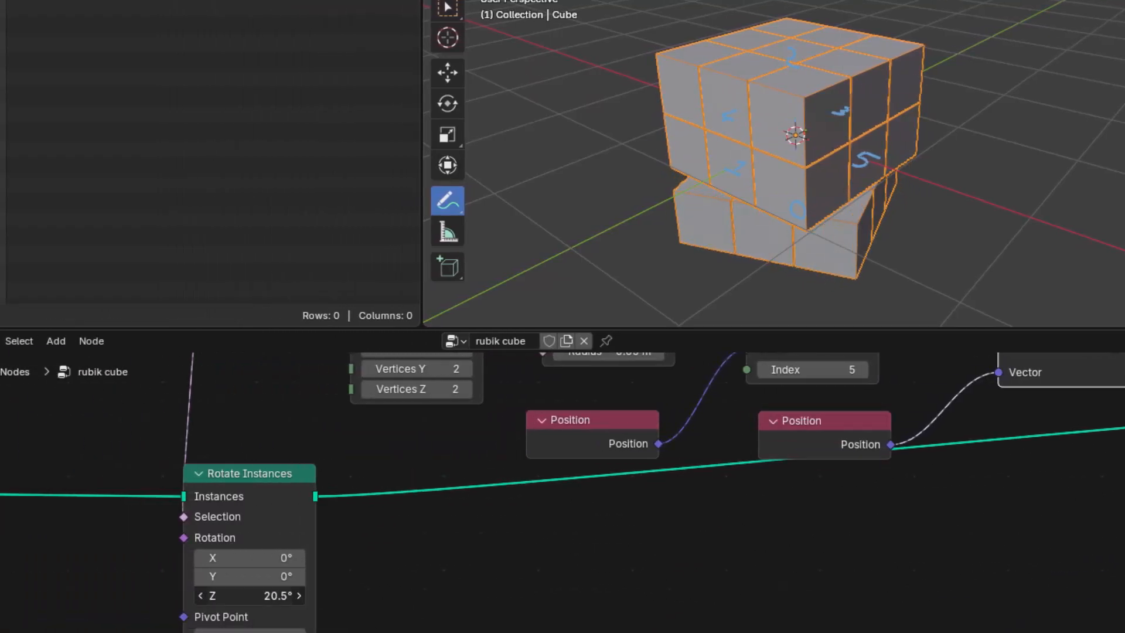
pyautogui.press('Return')
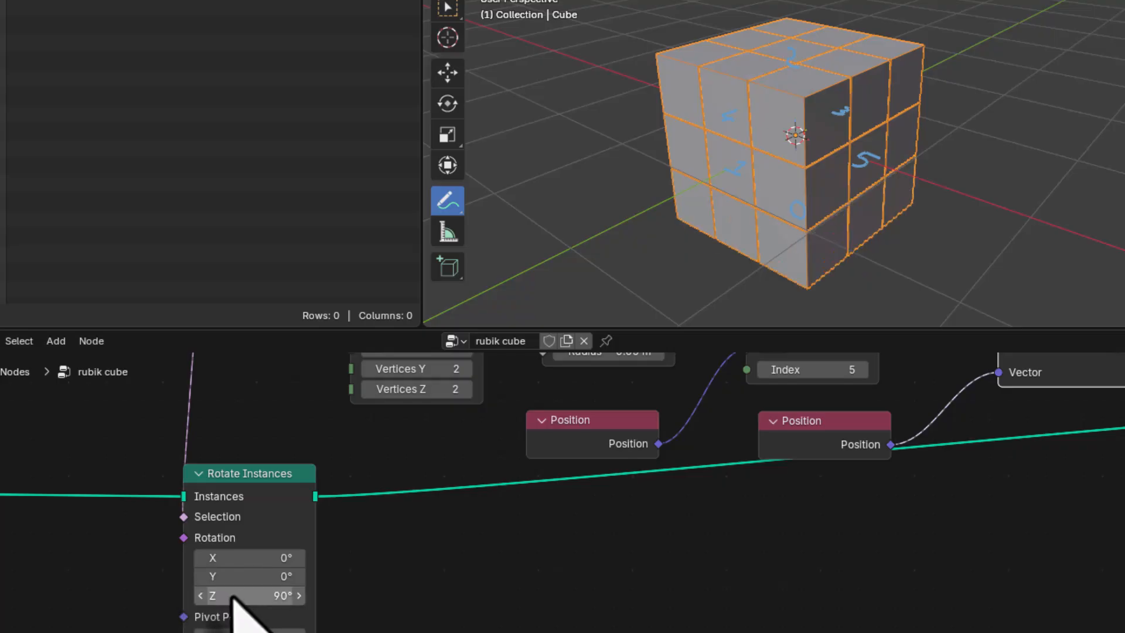
# Step: Try a 90° X rotation on the second Rotate Instances node and reset the rotations of both Rotate Instances nodes to 0°
pyautogui.moveTo(775, 602); pyautogui.dragTo(320, 632, button='middle')
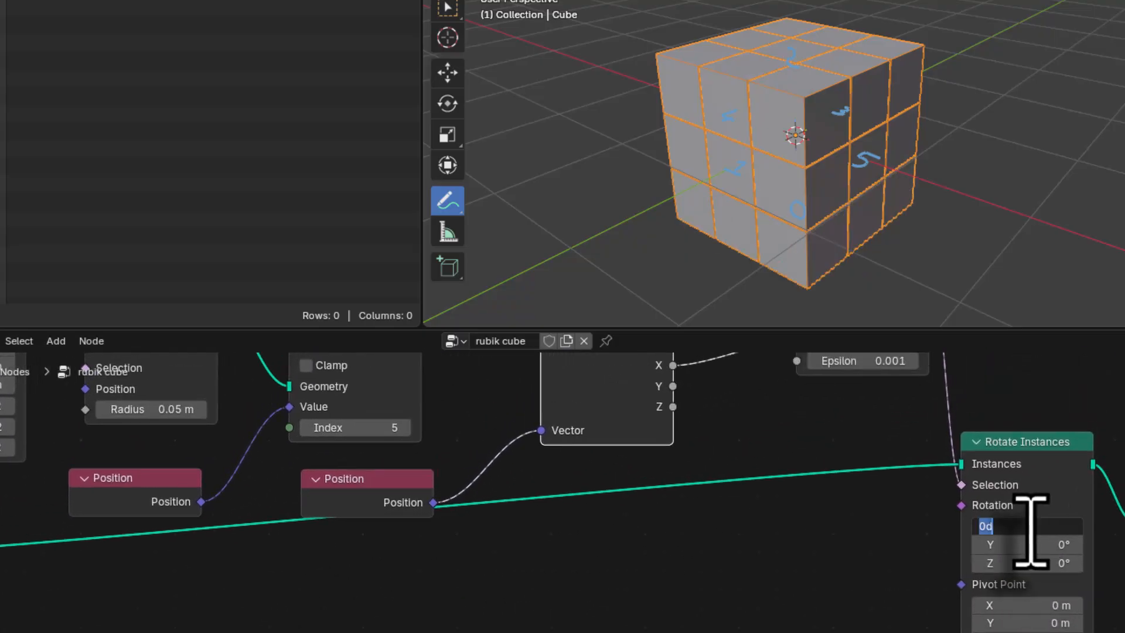
pyautogui.press('Return')
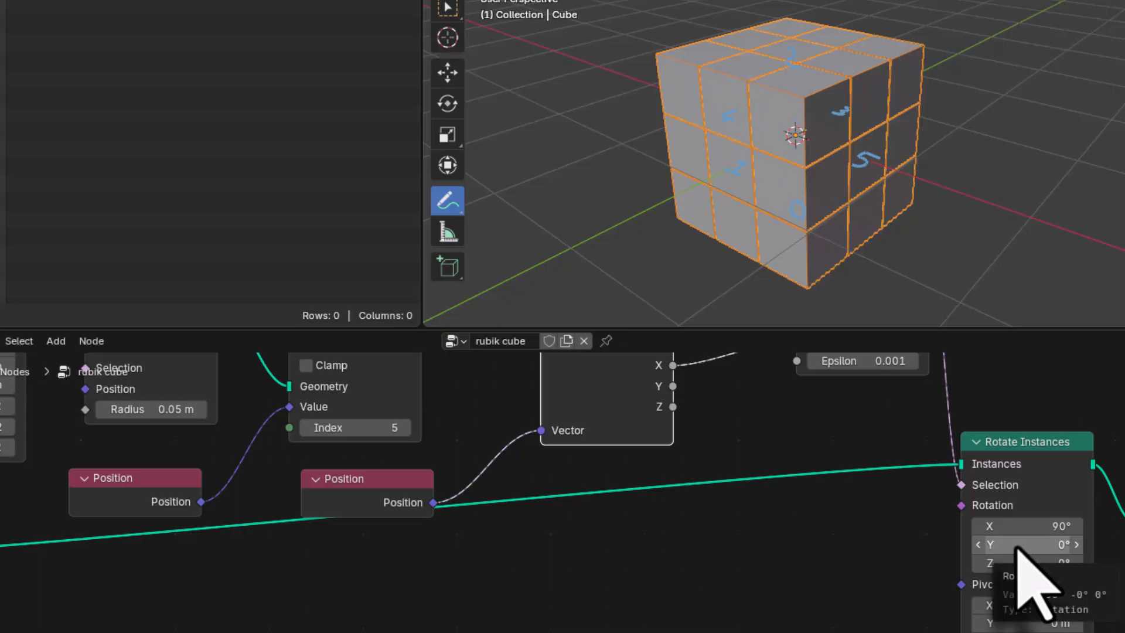
pyautogui.click(1020, 526)
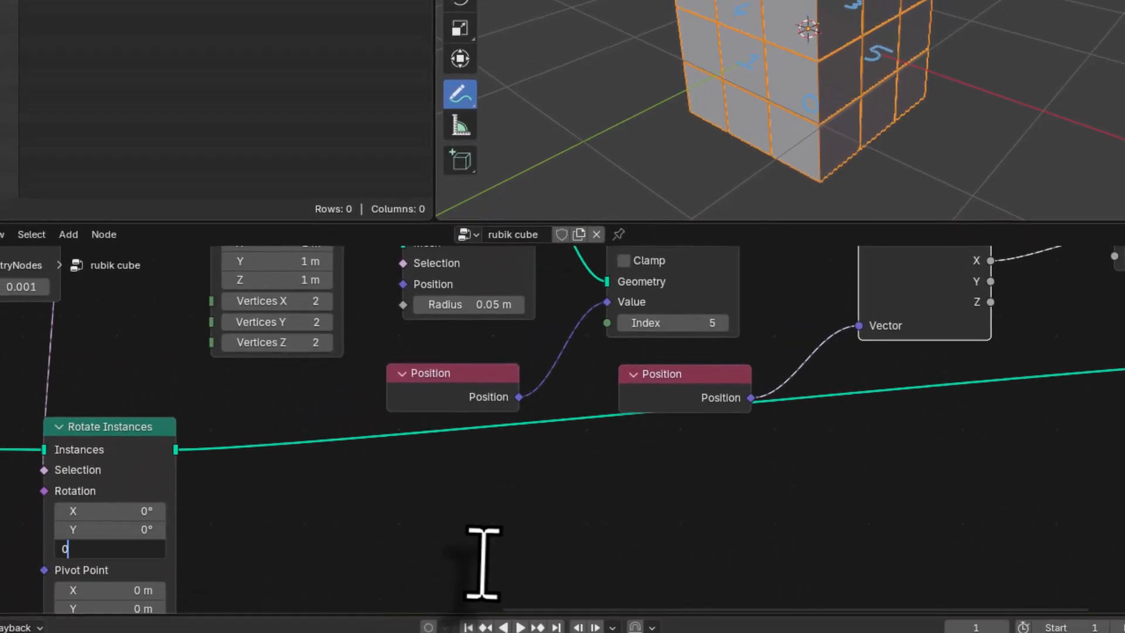
pyautogui.press('Return')
# Step: Set the X rotation of the second Rotate Instances node to 90° with the first node unrotated
pyautogui.moveTo(654, 512); pyautogui.dragTo(219, 496, button='middle')
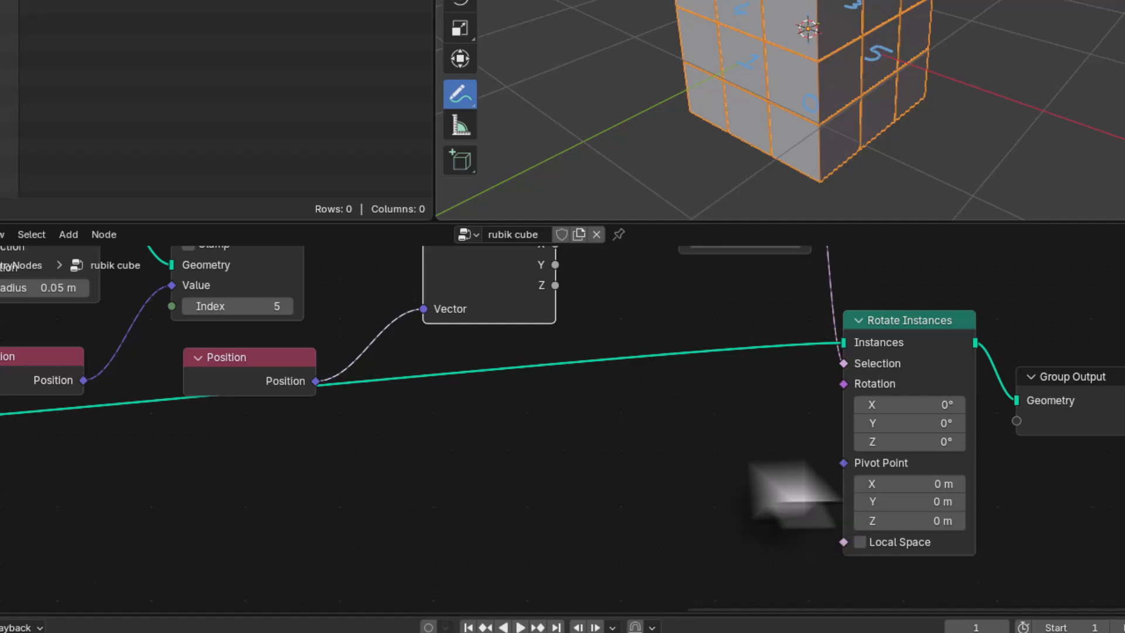
pyautogui.moveTo(410, 510); pyautogui.dragTo(920, 516, button='middle')
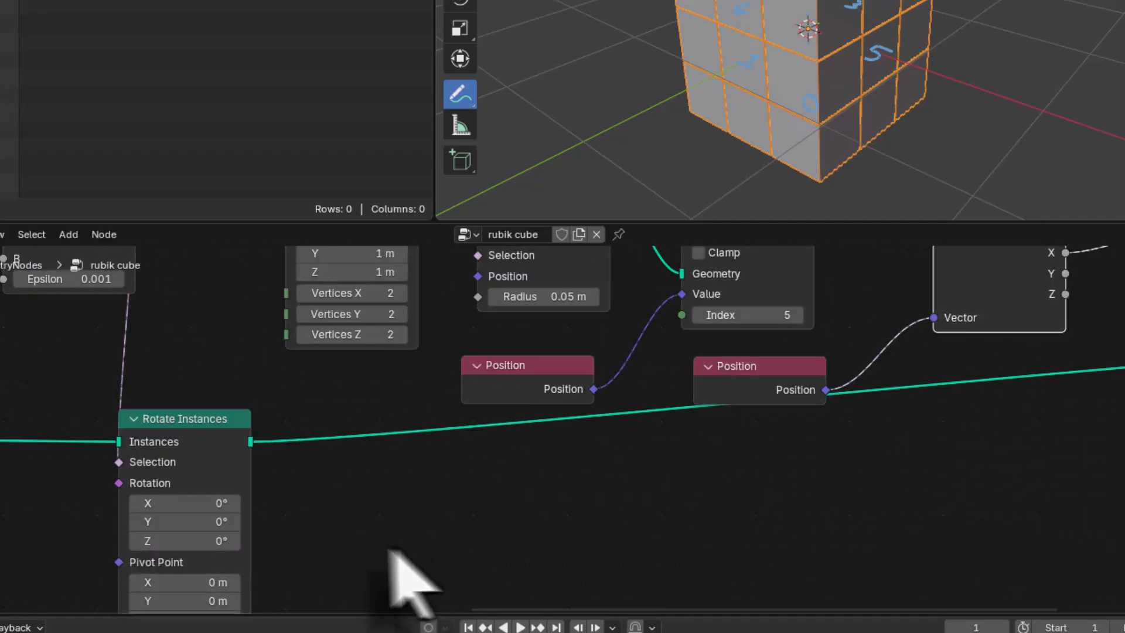
pyautogui.moveTo(674, 557); pyautogui.dragTo(150, 540, button='middle')
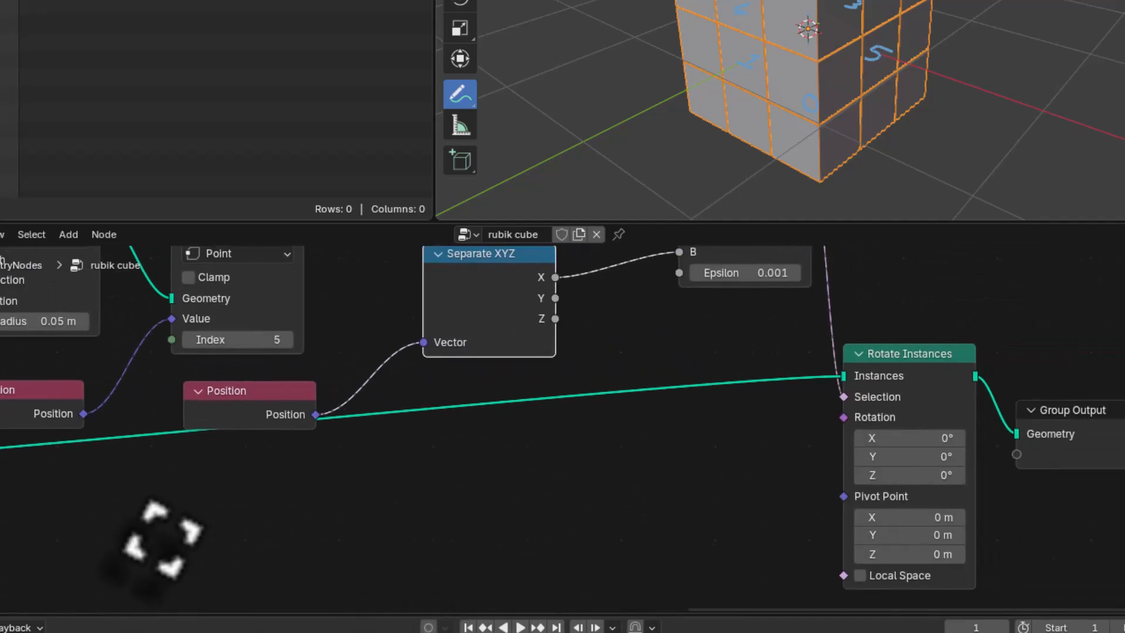
pyautogui.click(908, 438)
pyautogui.write('90')
pyautogui.press('Return')
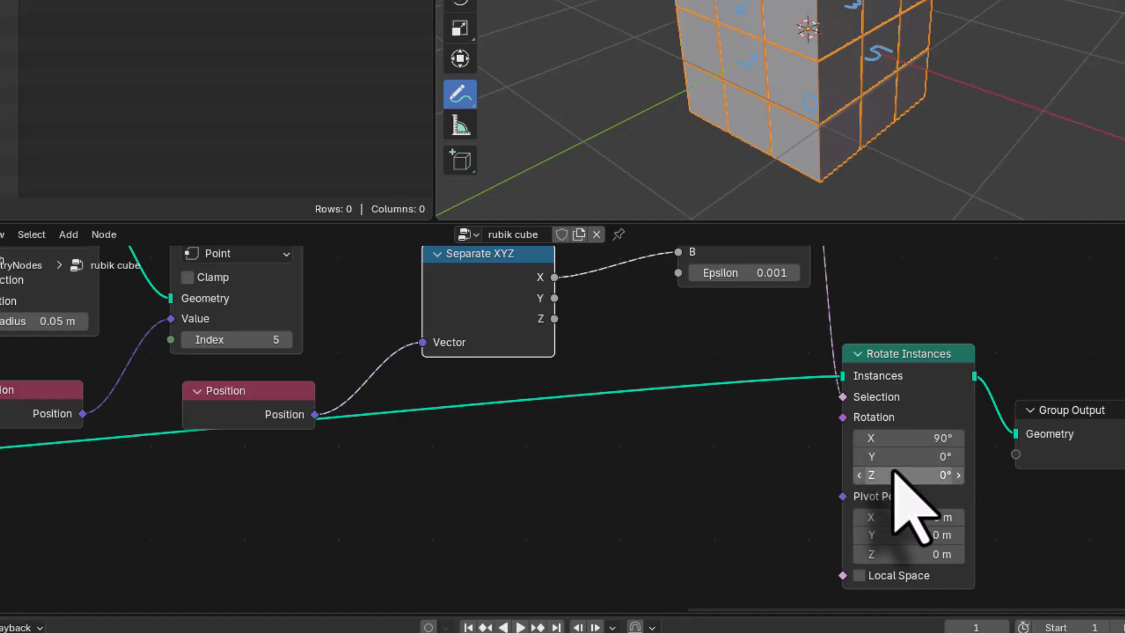
# Step: Vary the first Rotate Instances node's Z rotation and reset it and the second node's X rotation to 0°
pyautogui.moveTo(203, 551); pyautogui.dragTo(702, 522, button='middle')
pyautogui.moveTo(160, 542)
pyautogui.mouseDown()
pyautogui.moveTo(142, 541)
pyautogui.moveTo(331, 541)
pyautogui.moveTo(147, 552)
pyautogui.mouseUp()
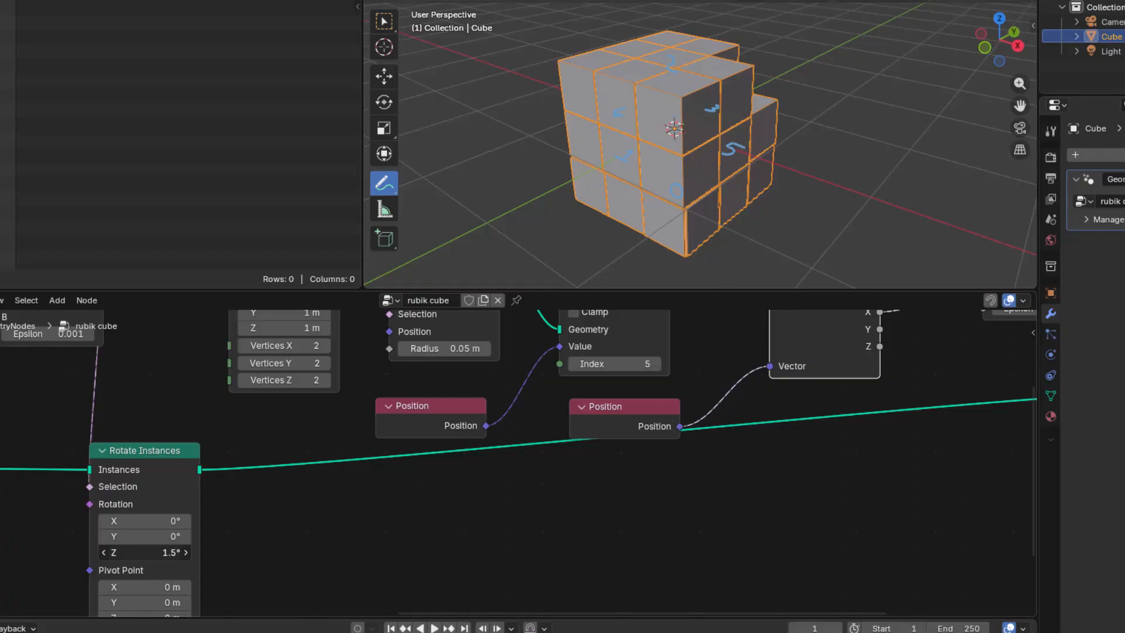
pyautogui.click(128, 553)
pyautogui.write('0')
pyautogui.press('Return')
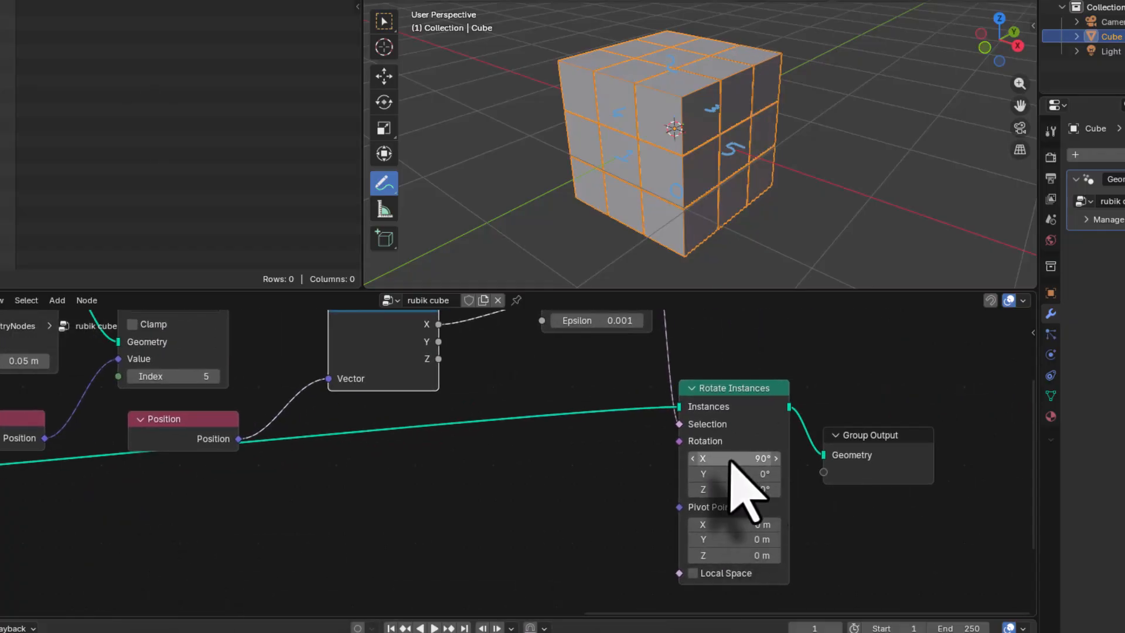
pyautogui.click(730, 460)
pyautogui.write('0')
pyautogui.press('Return')
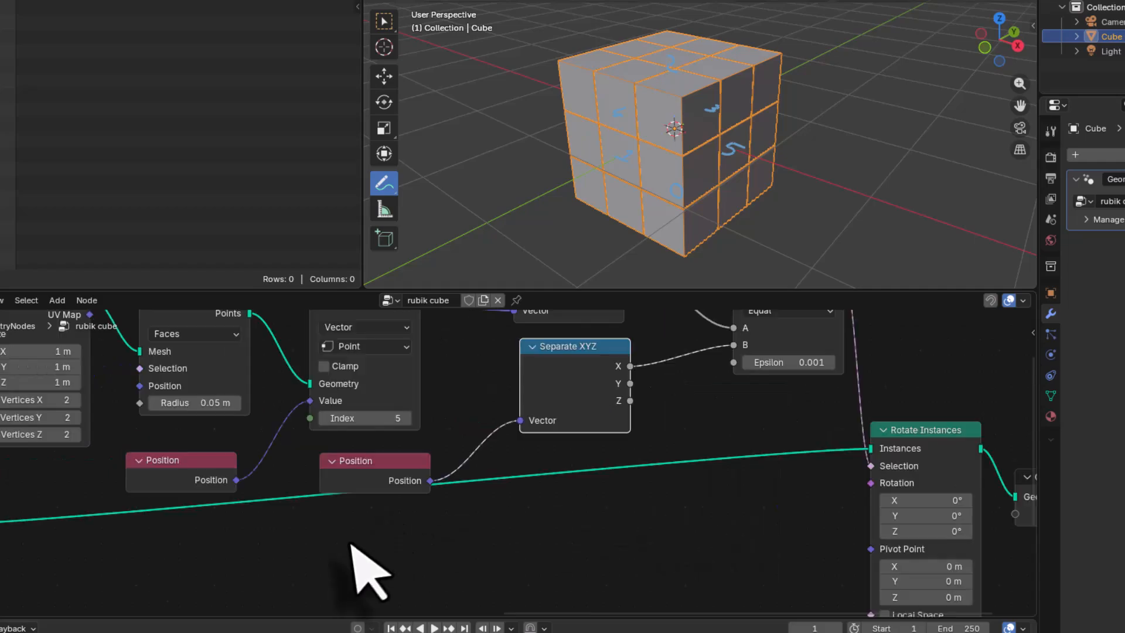
# Step: Delete the whole duplicated node group, from its Cube node through the second Rotate Instances node
pyautogui.scroll(-4, 351, 548)
pyautogui.moveTo(352, 548); pyautogui.dragTo(616, 504, button='middle')
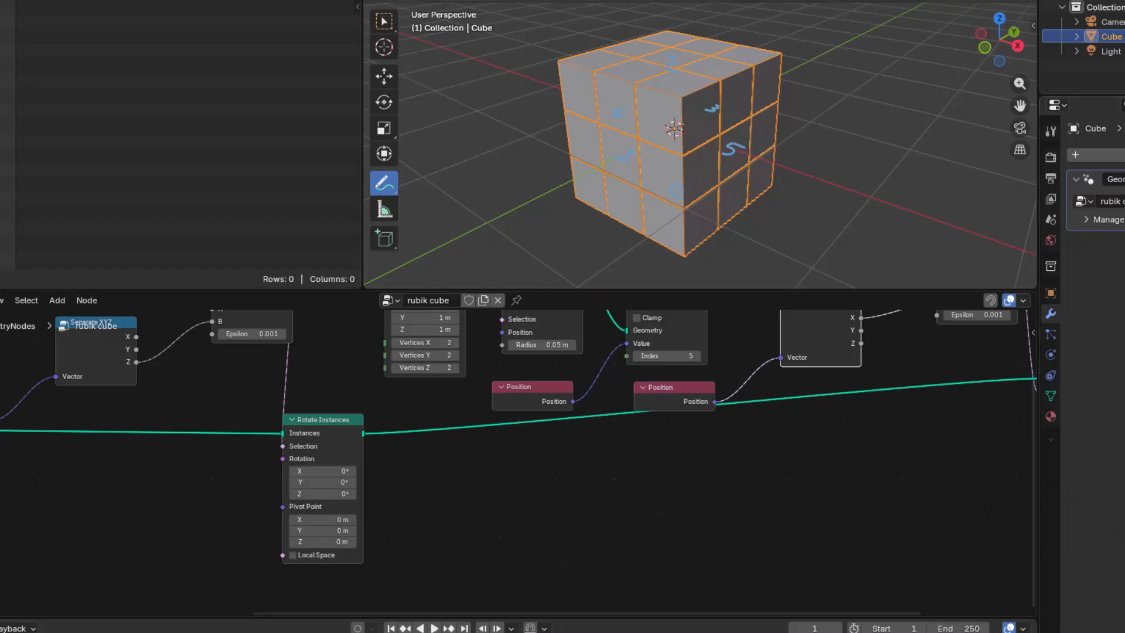
pyautogui.press('Home')
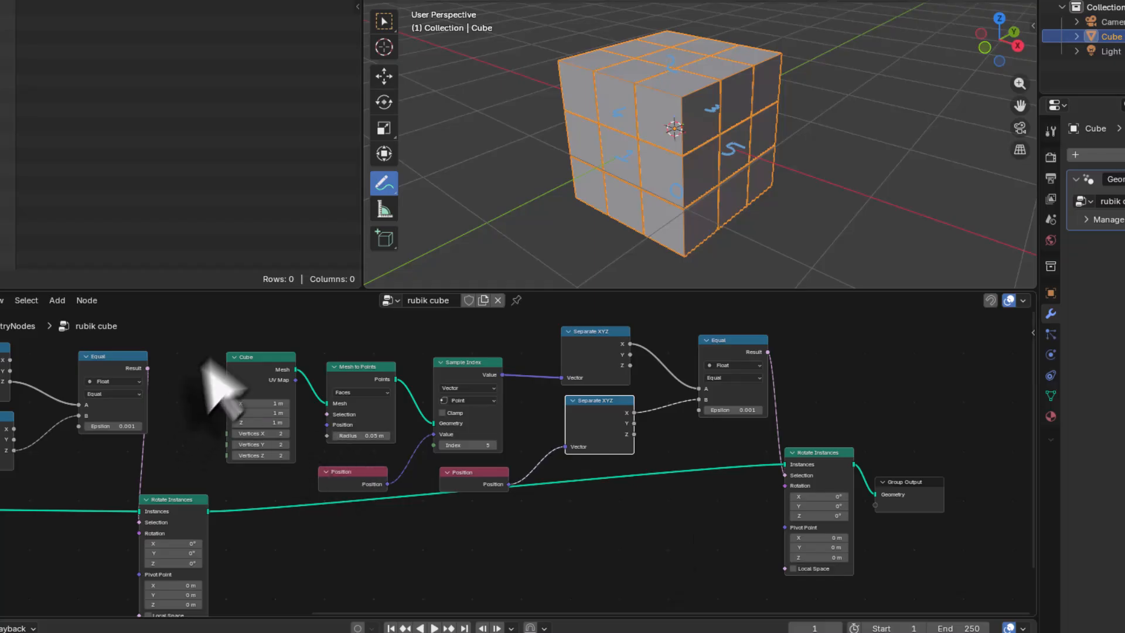
pyautogui.moveTo(220, 317); pyautogui.dragTo(859, 602)
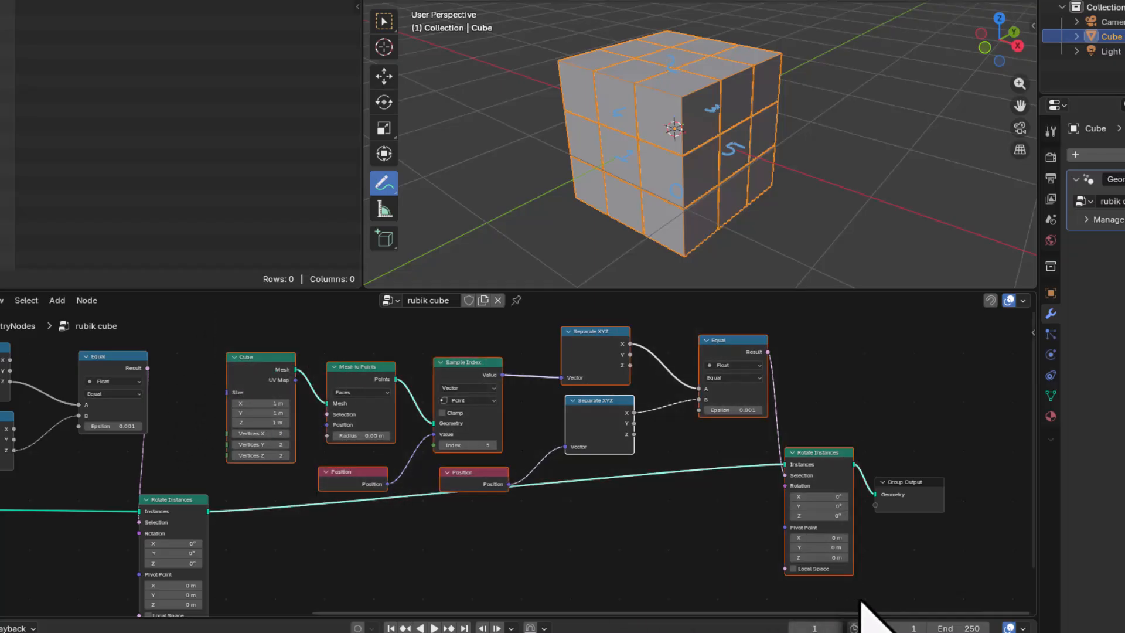
pyautogui.press('Delete')
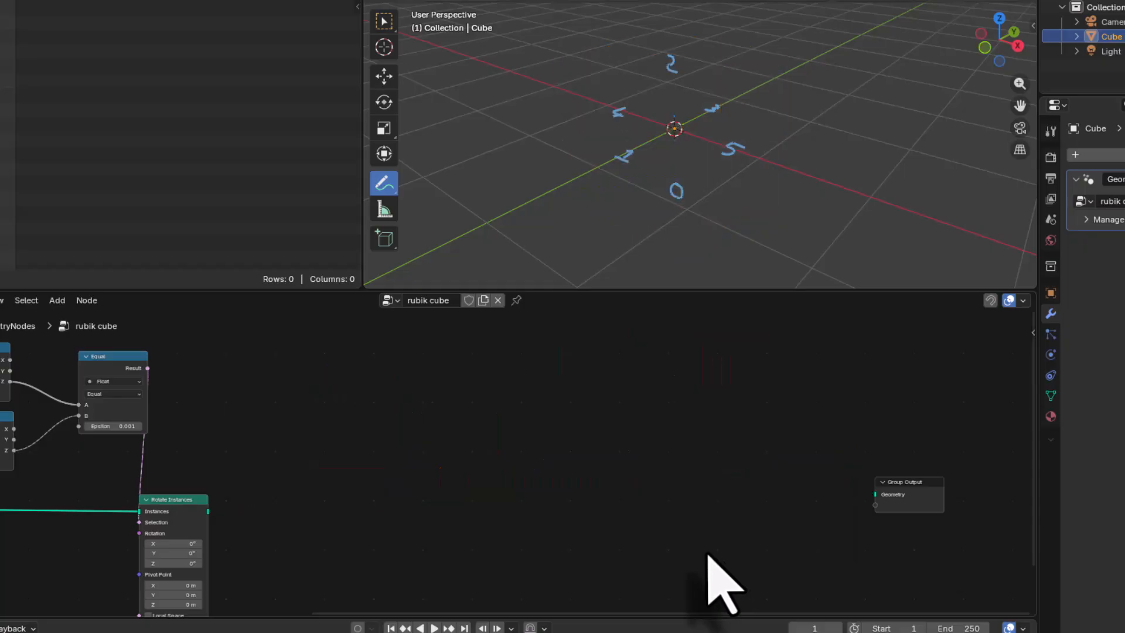
# Step: Move the Group Output beside the remaining Rotate Instances node and connect that node's Instances output to Geometry
pyautogui.moveTo(894, 492); pyautogui.dragTo(264, 515)
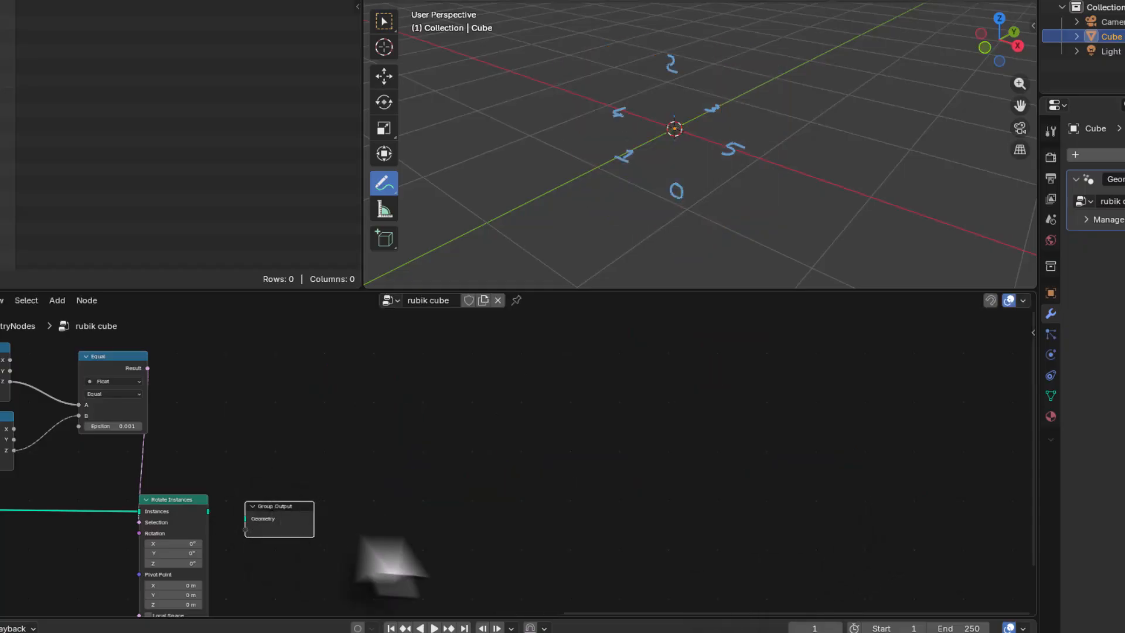
pyautogui.moveTo(450, 502); pyautogui.dragTo(643, 478, button='middle')
pyautogui.scroll(3, 463, 475)
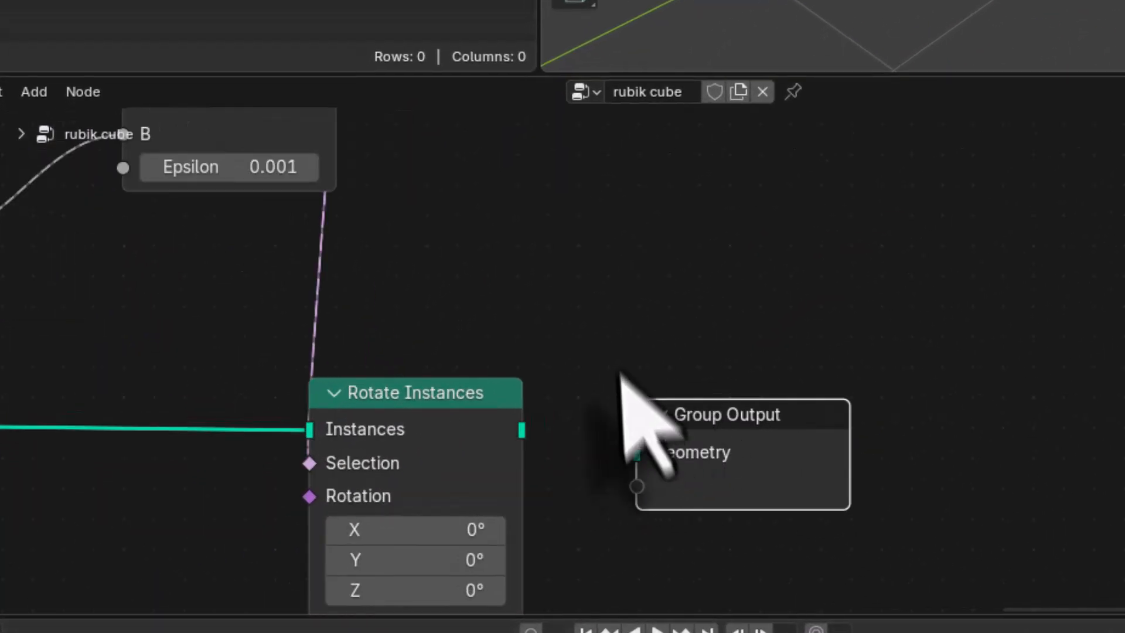
pyautogui.moveTo(413, 469); pyautogui.dragTo(439, 398, button='middle')
pyautogui.moveTo(566, 309); pyautogui.dragTo(683, 334)
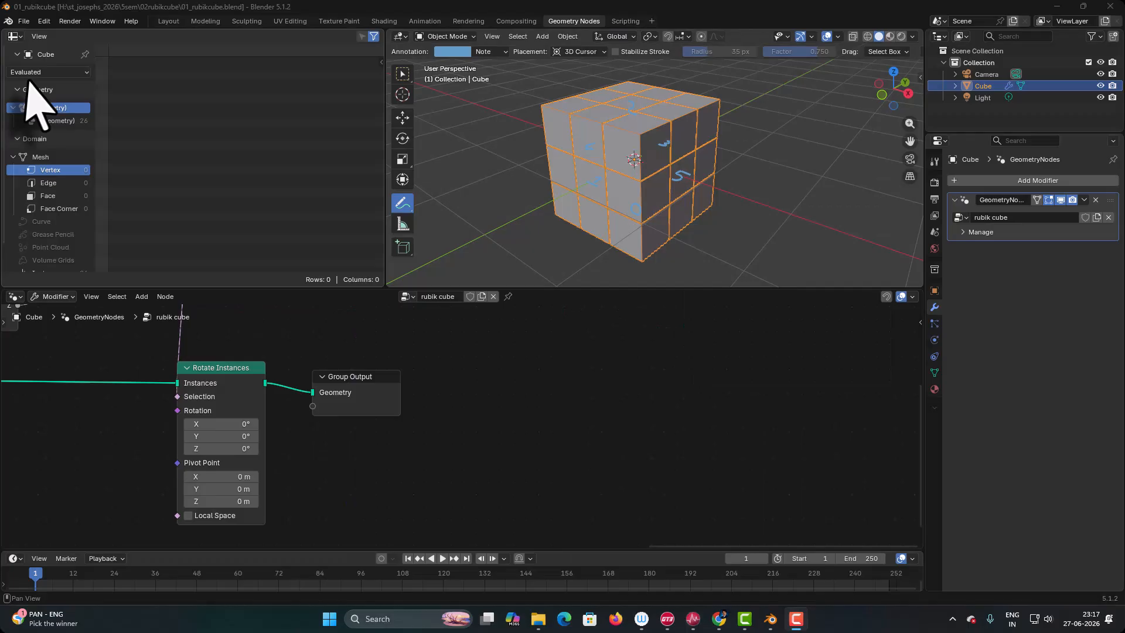
# Step: Save the Rubik's cube file under its existing name
pyautogui.click(24, 22)
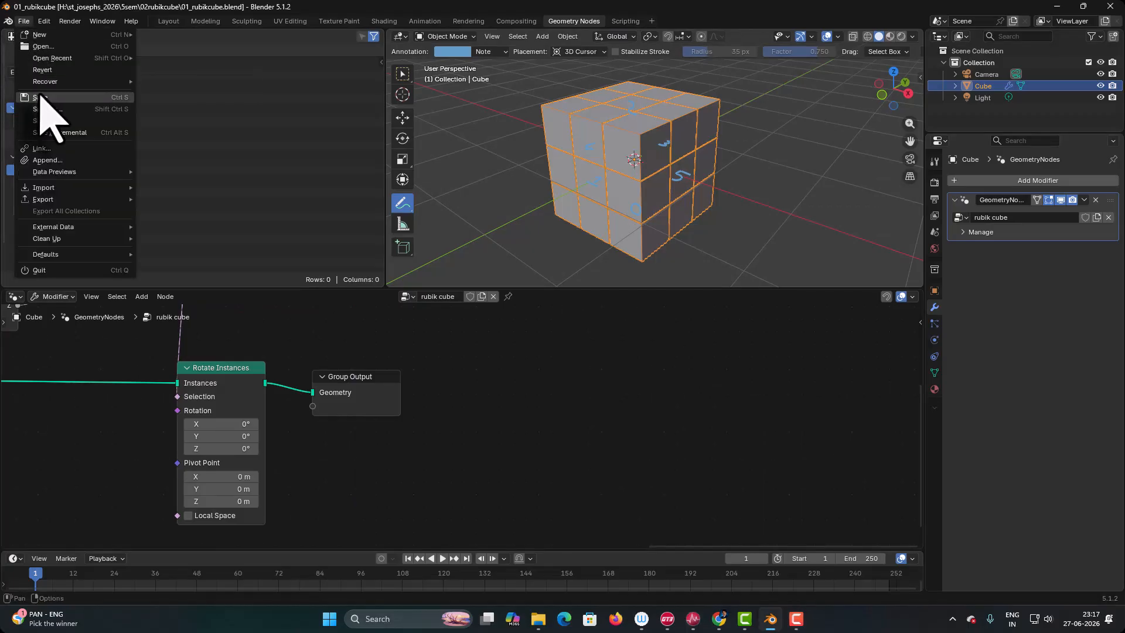
pyautogui.click(42, 103)
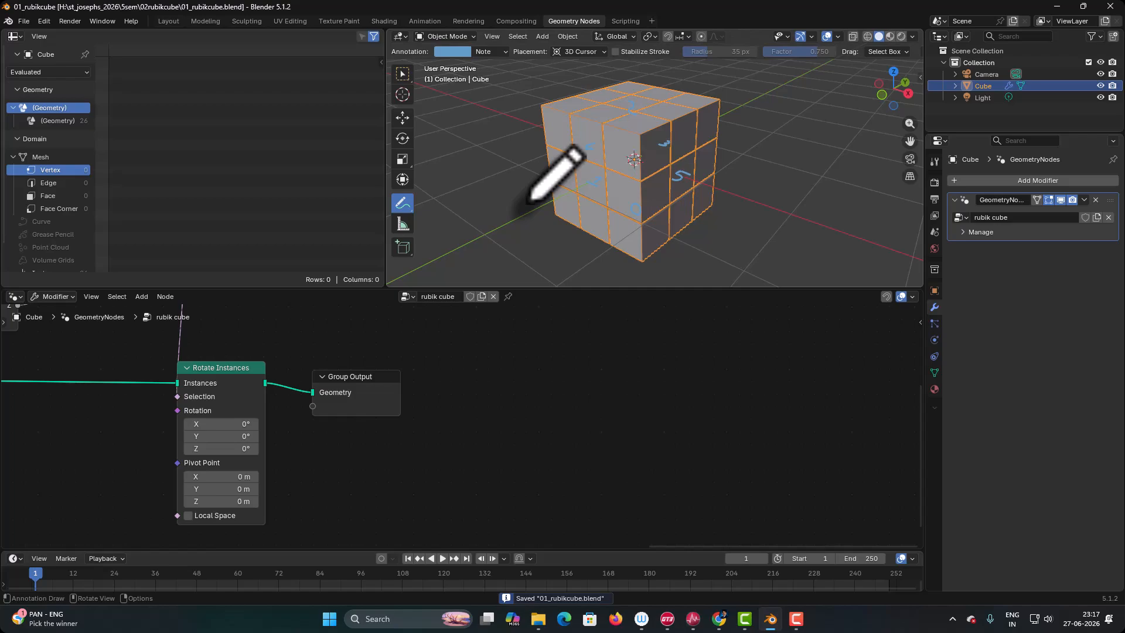